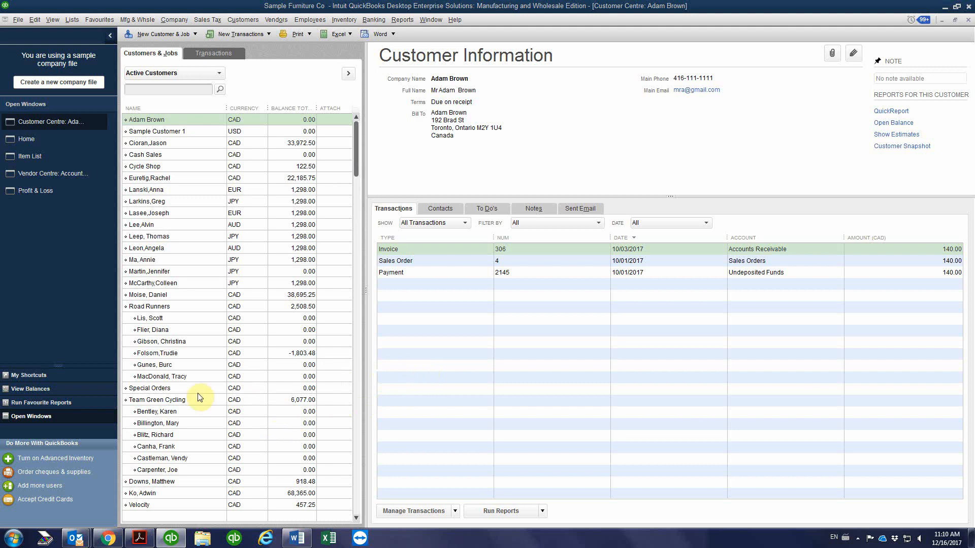
Switch to Chrome and set the open YouTube video's playback quality to 1080p
mouse_move(108, 537)
left_click(142, 517)
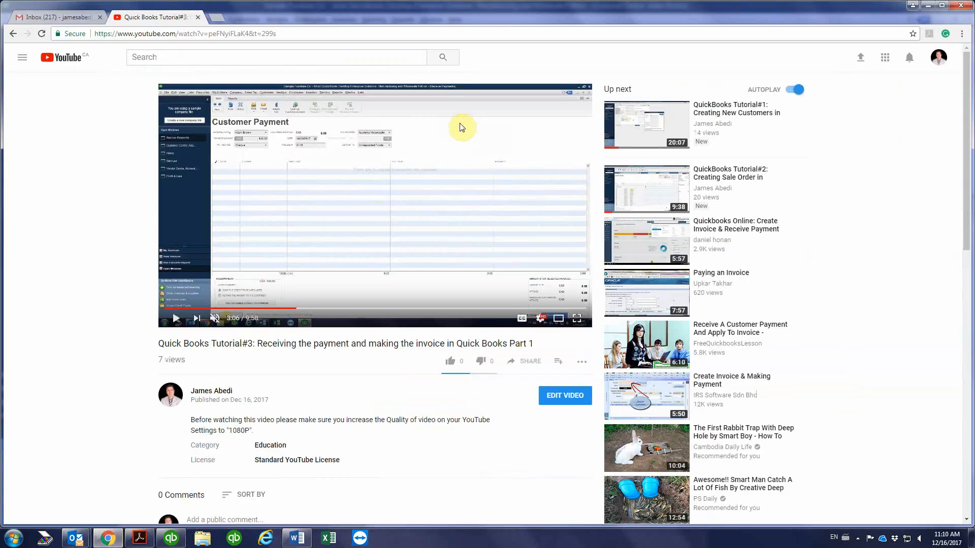
left_click(541, 321)
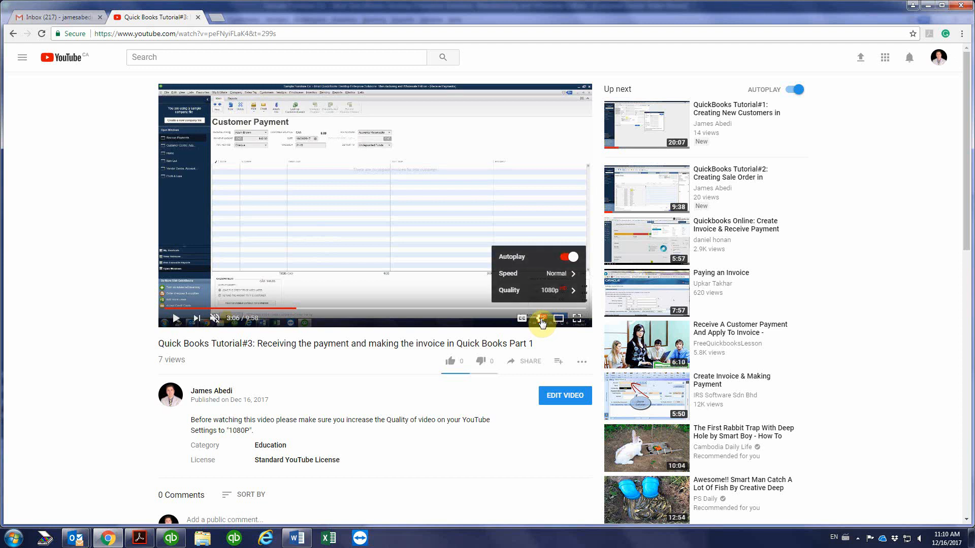
left_click(540, 285)
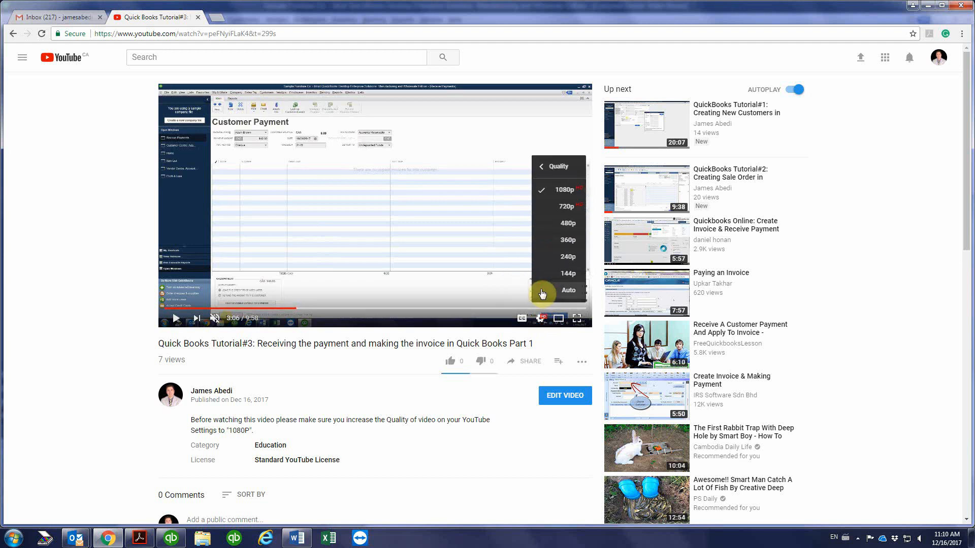
left_click(552, 196)
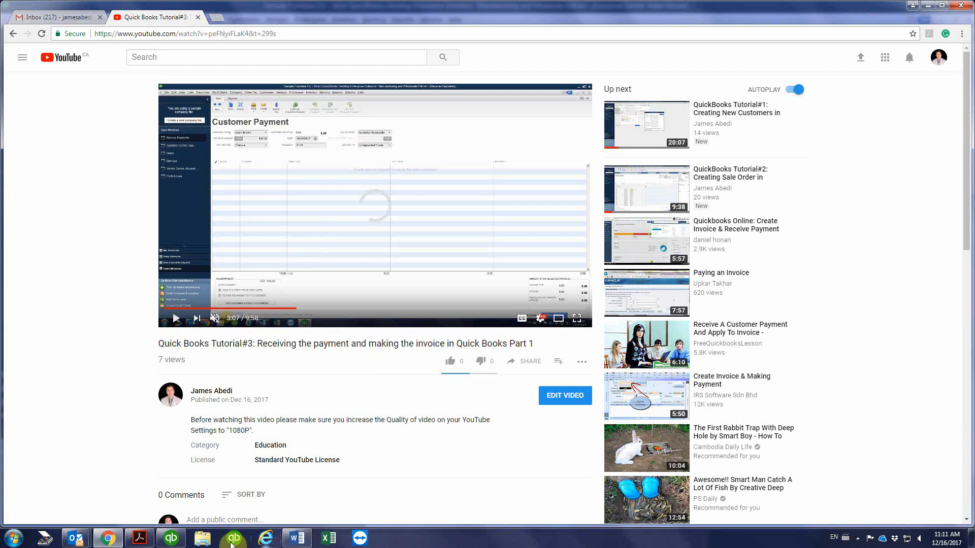
Switch back to QuickBooks and start a sales order for the first customer in the list, dated 10/17/2017
left_click(169, 540)
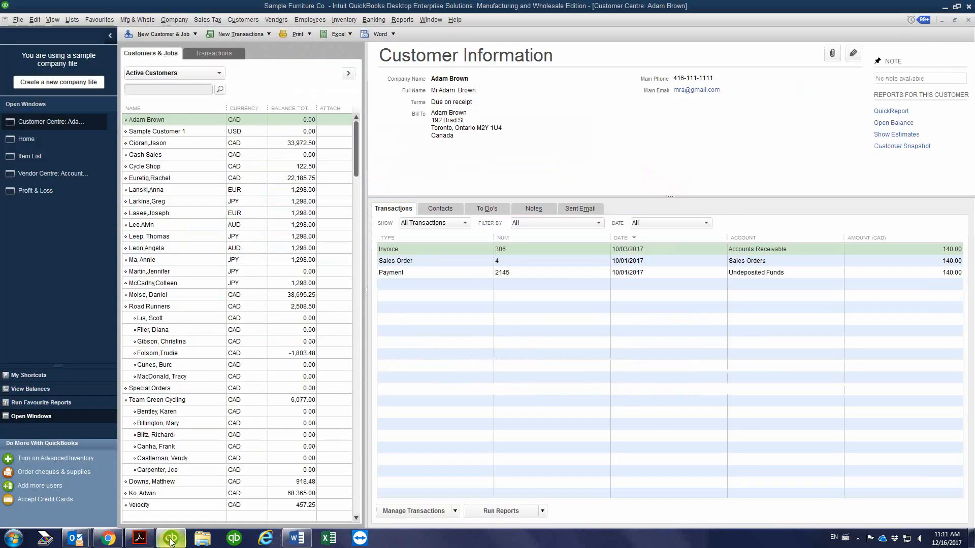
left_click(209, 120)
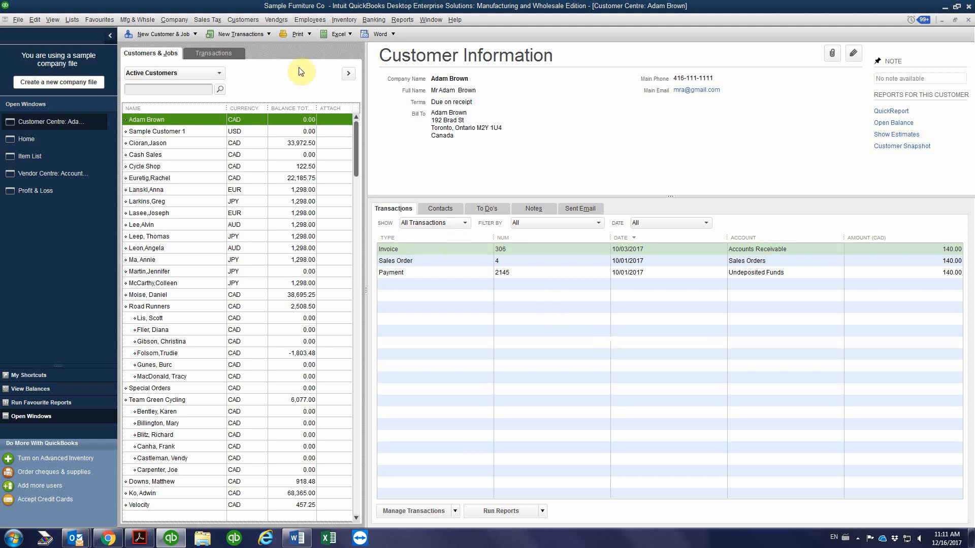
left_click(237, 37)
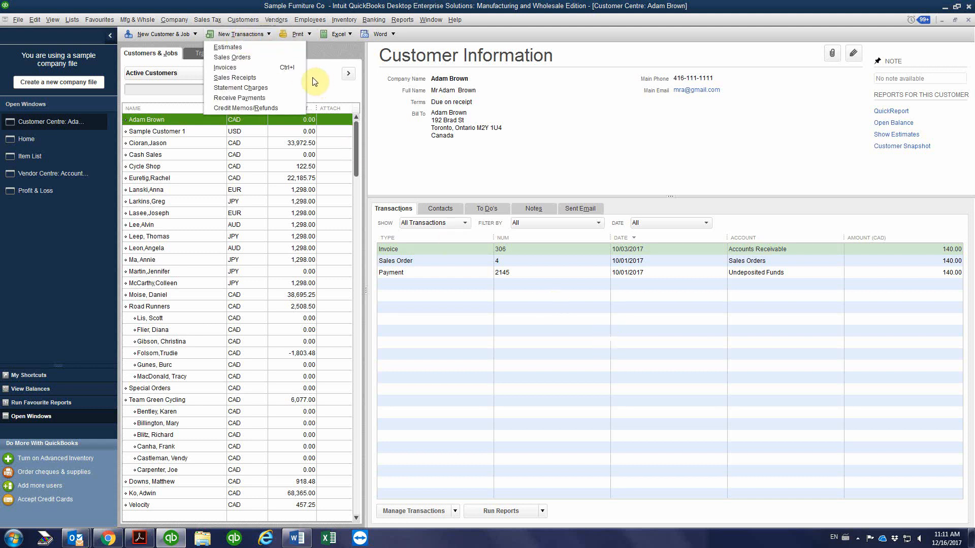
left_click(252, 57)
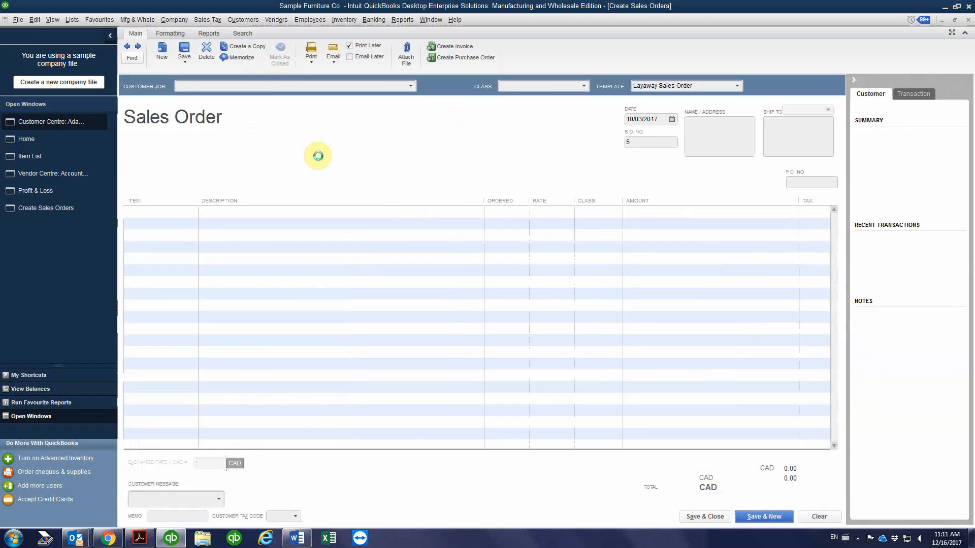
left_click(164, 211)
left_click(672, 119)
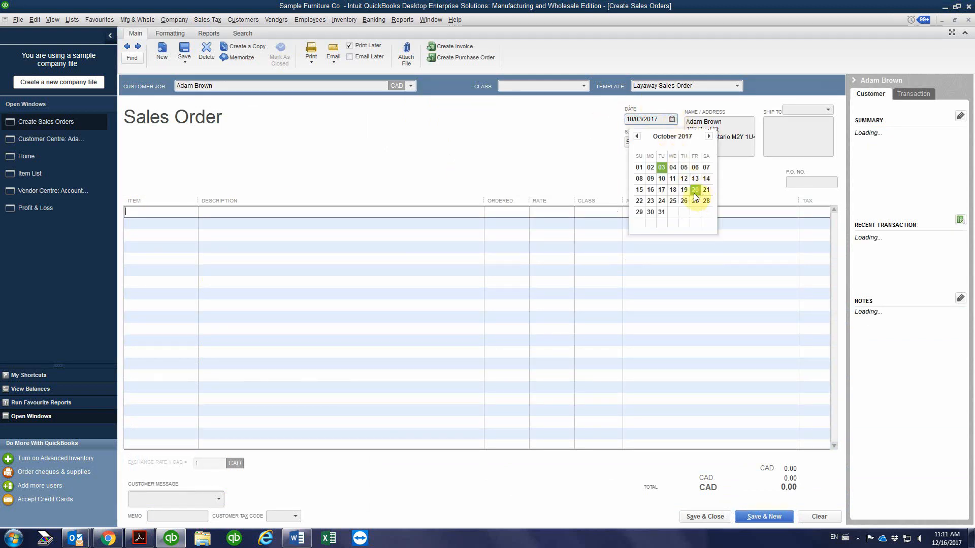
left_click(665, 190)
Add Loveseat C as the sales order's first item with an ordered quantity of 1
left_click(164, 214)
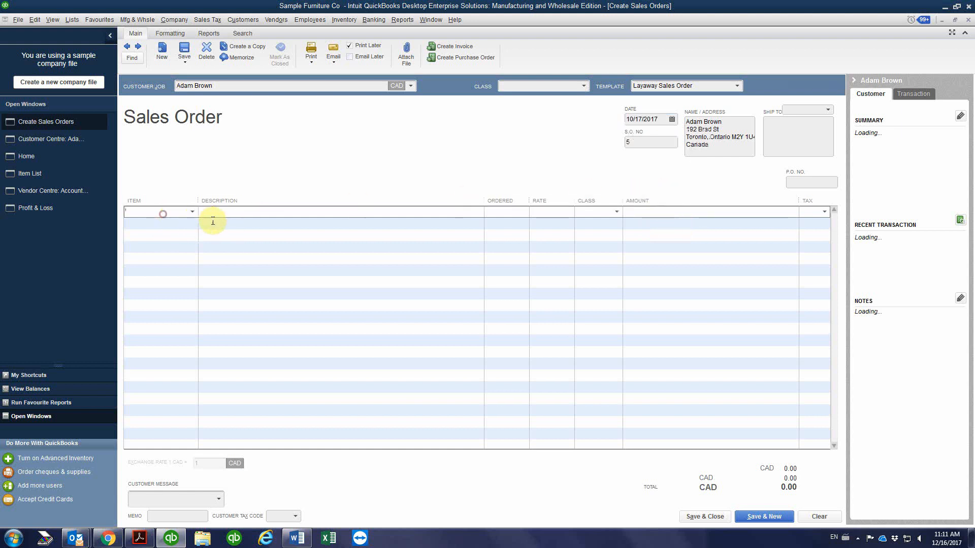
left_click(190, 213)
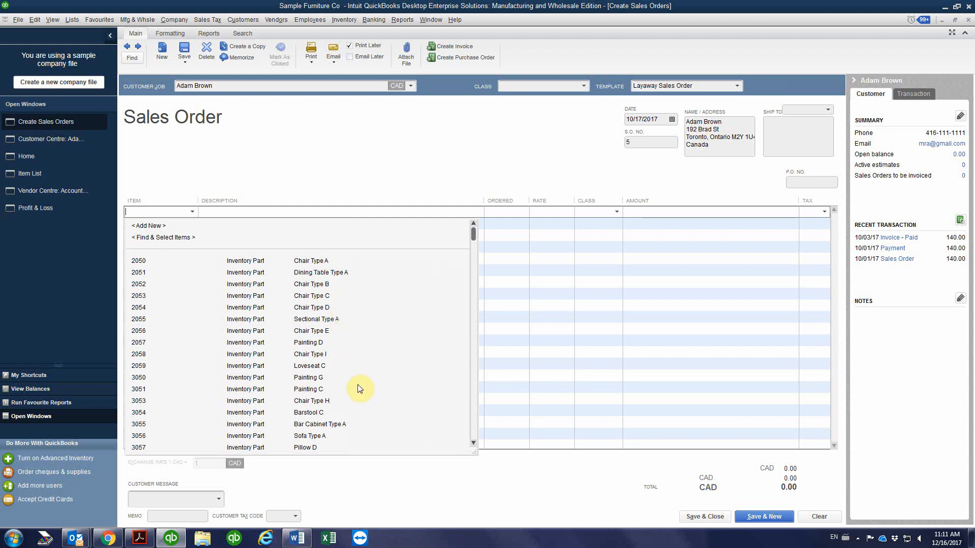
left_click(310, 366)
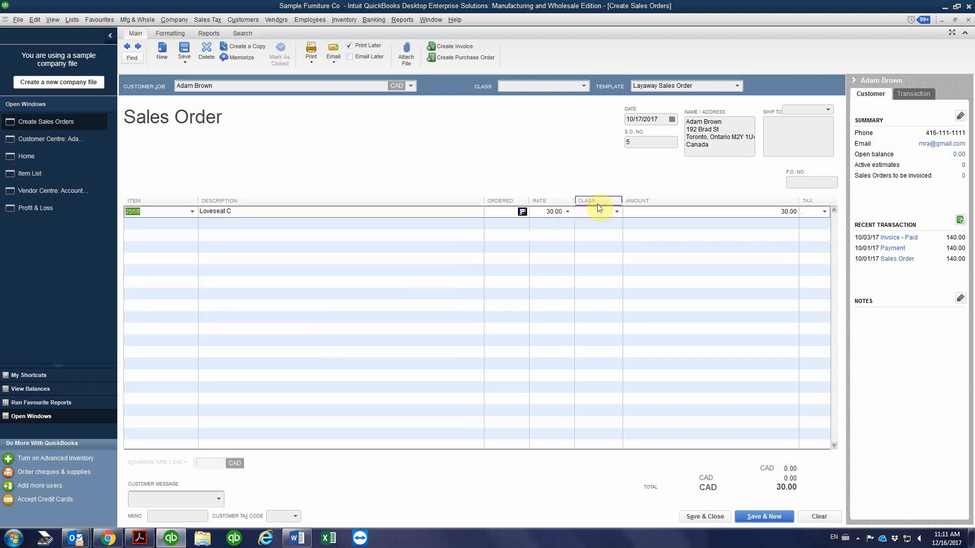
left_click(493, 211)
type("1")
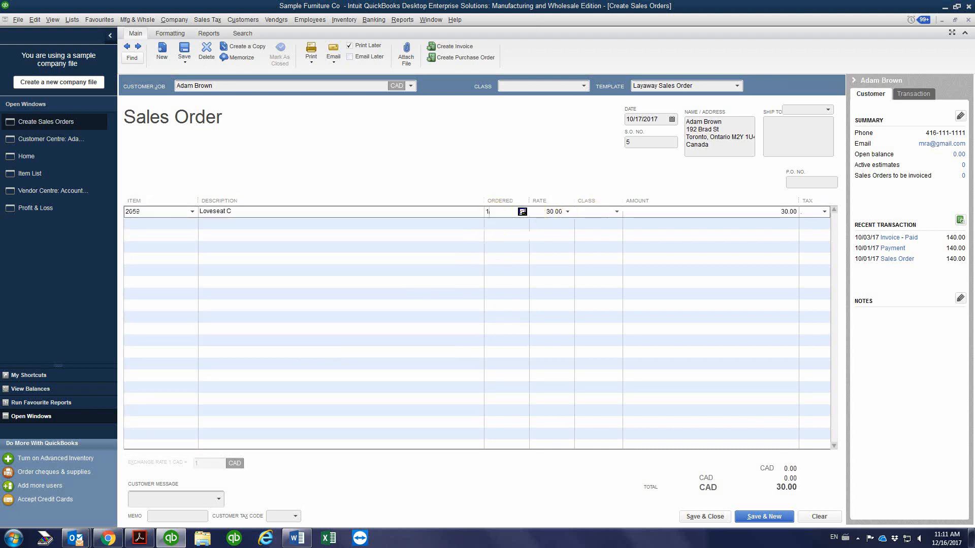
Add Barstool C to the sales order's second line with an ordered quantity of 4
left_click(172, 222)
left_click(191, 223)
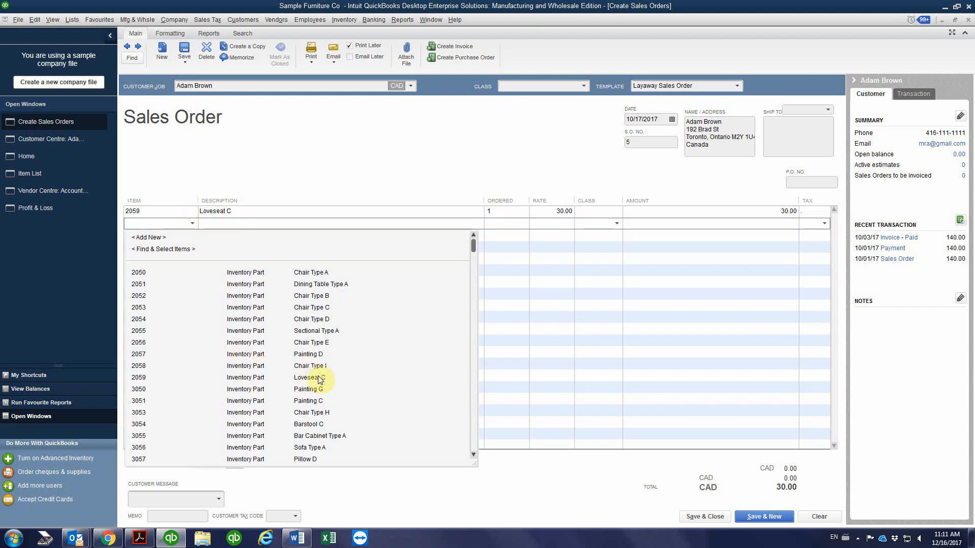
left_click(322, 426)
left_click(497, 224)
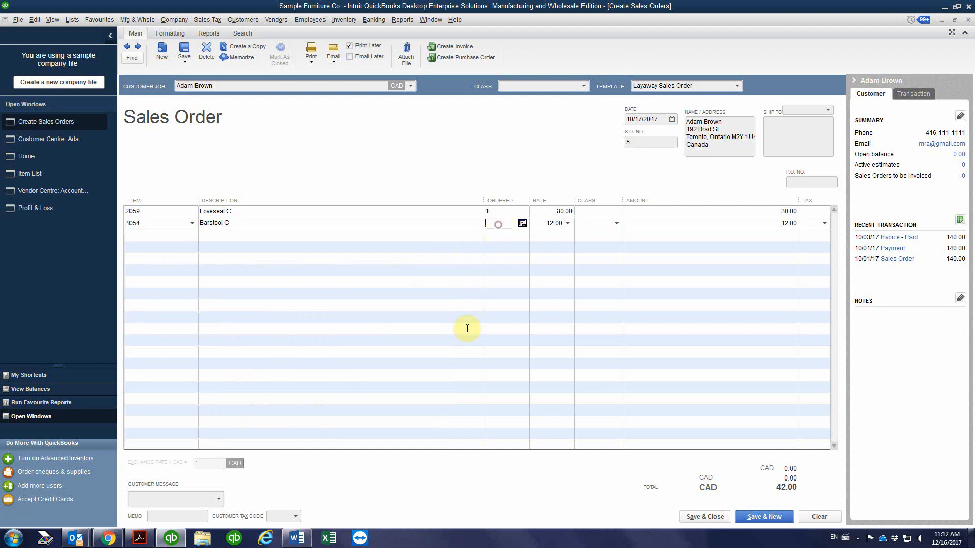
type("4")
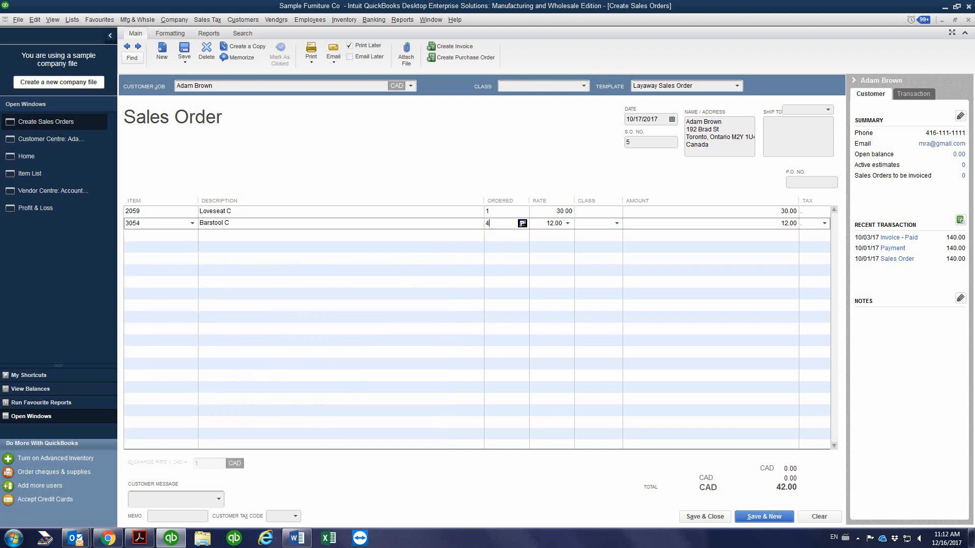
Add Bar Cabinet Type A to the sales order's third line with an ordered quantity of 3
left_click(143, 235)
left_click(192, 234)
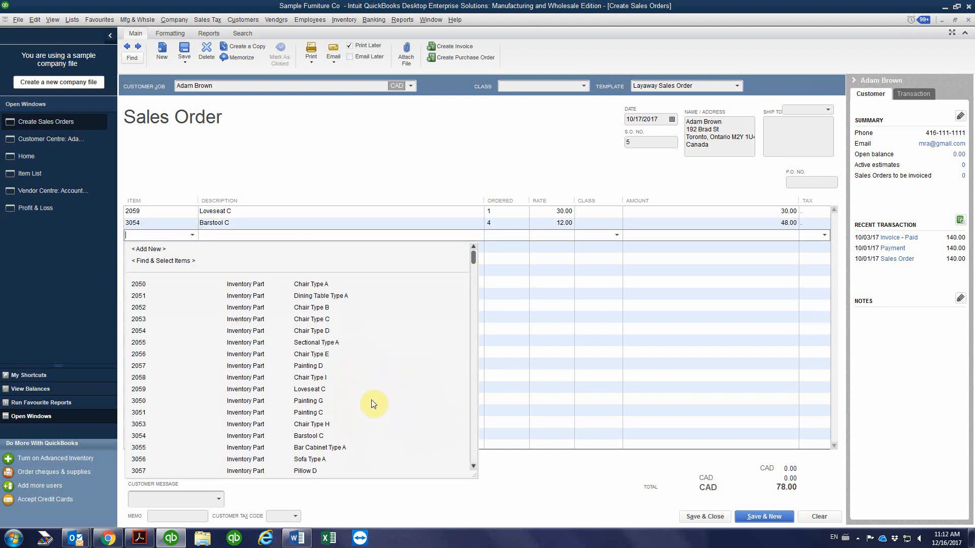
left_click(325, 448)
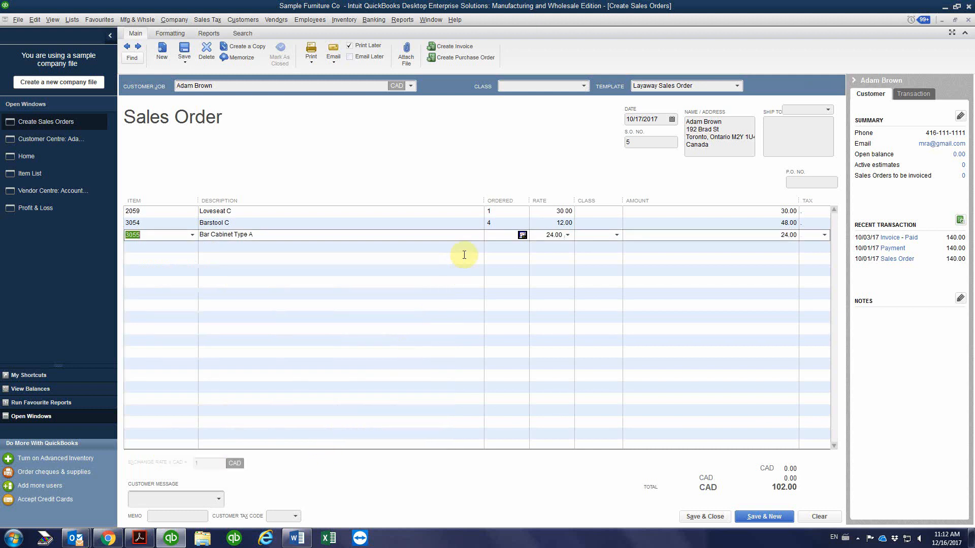
left_click(496, 236)
type("3")
left_click(283, 246)
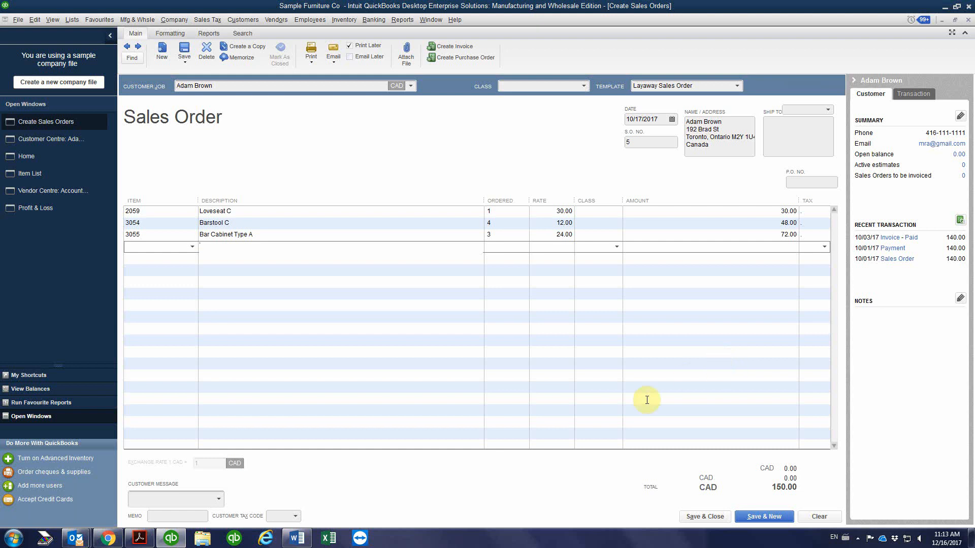
Save and close the sales order, accepting the past transaction date
left_click(706, 518)
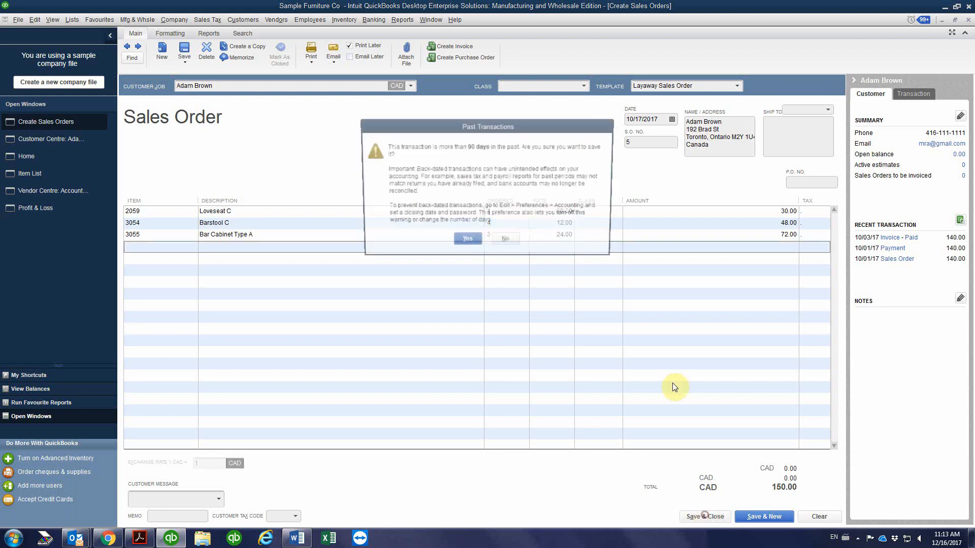
left_click(463, 242)
left_click(467, 182)
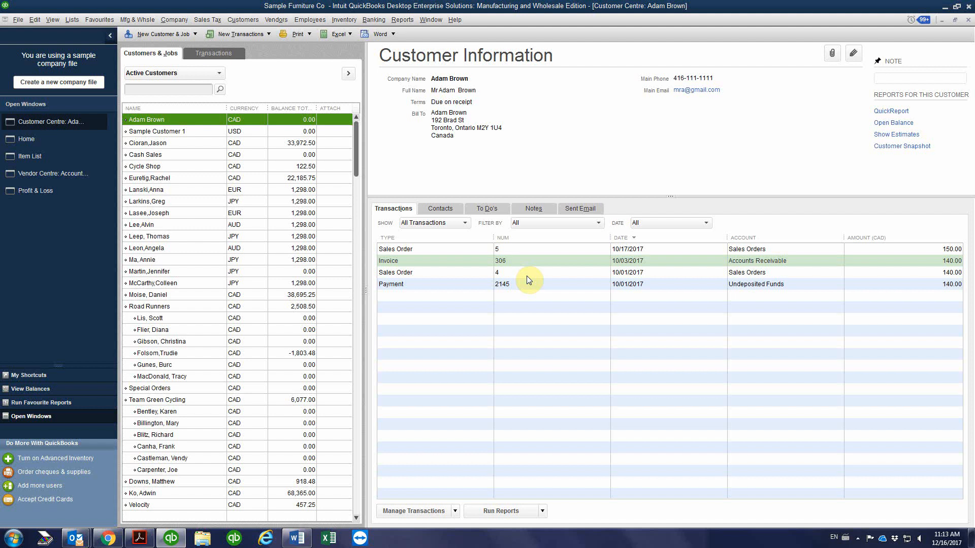
Start receiving a payment from the same customer with an amount of 45.00 and MasterCard as the payment method
left_click(242, 35)
left_click(242, 97)
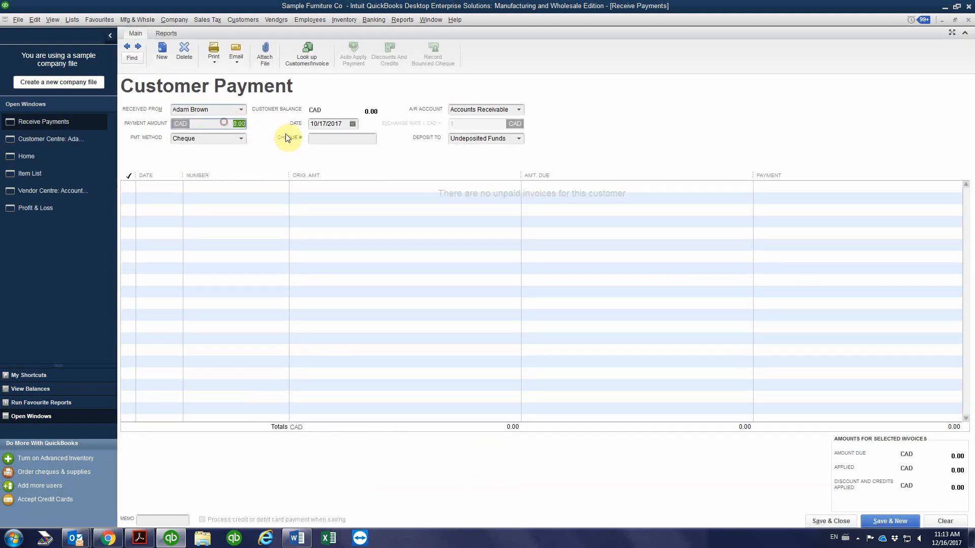
type("45.00")
left_click(241, 138)
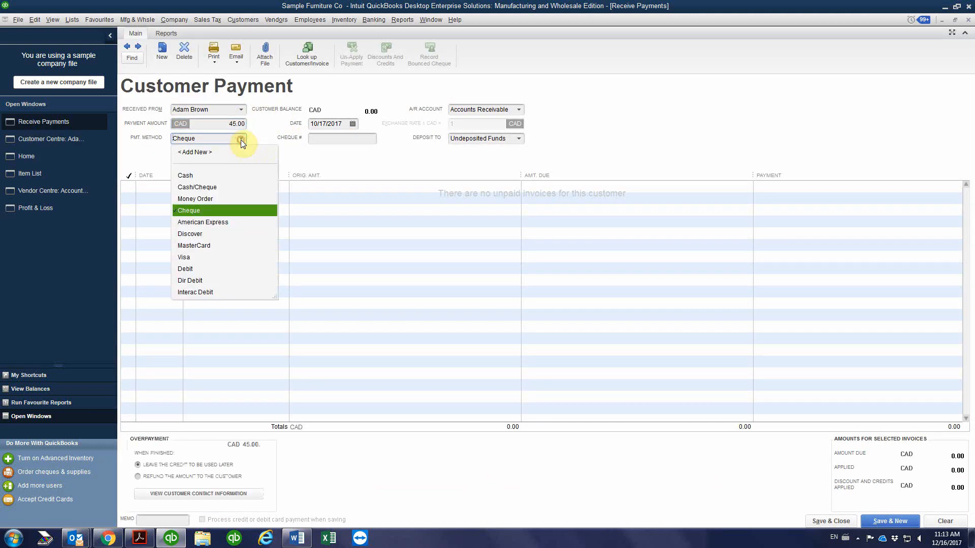
left_click(208, 245)
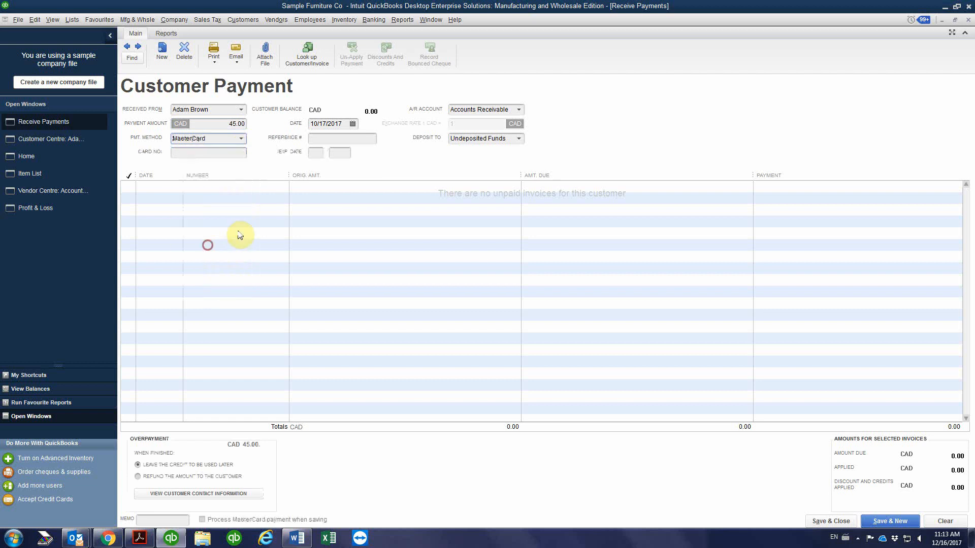
Enter the masked card number for the MasterCard payment
left_click(204, 151)
type("xx")
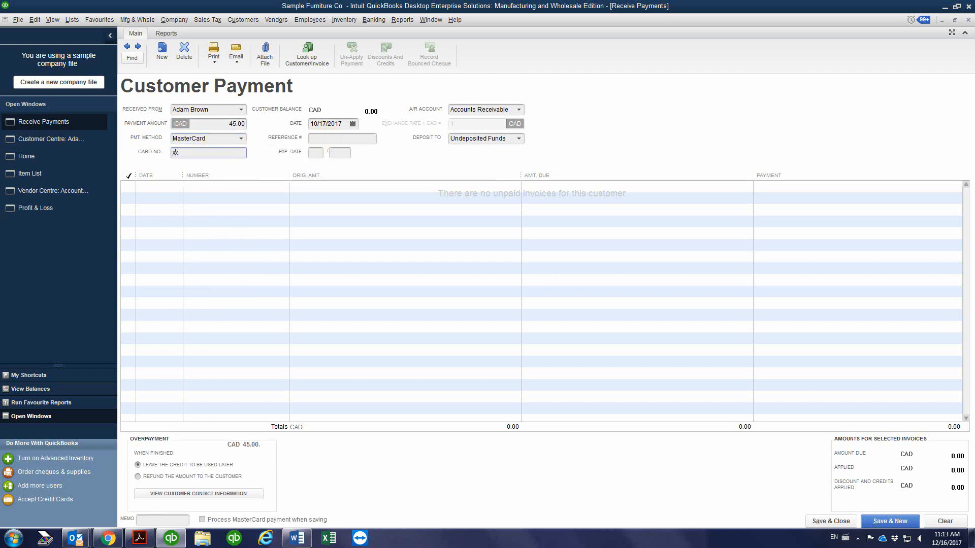
type("xx xxxx xxxx 1458")
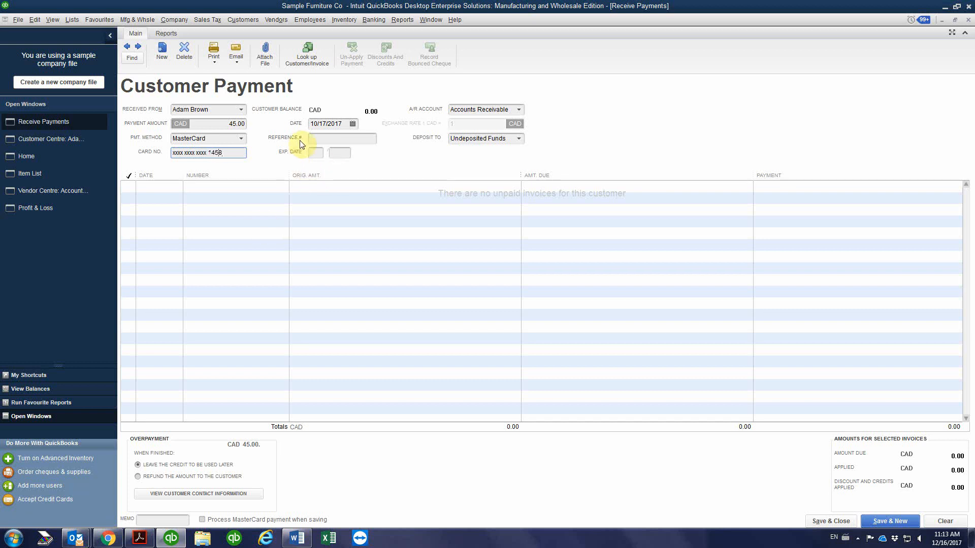
left_click(315, 152)
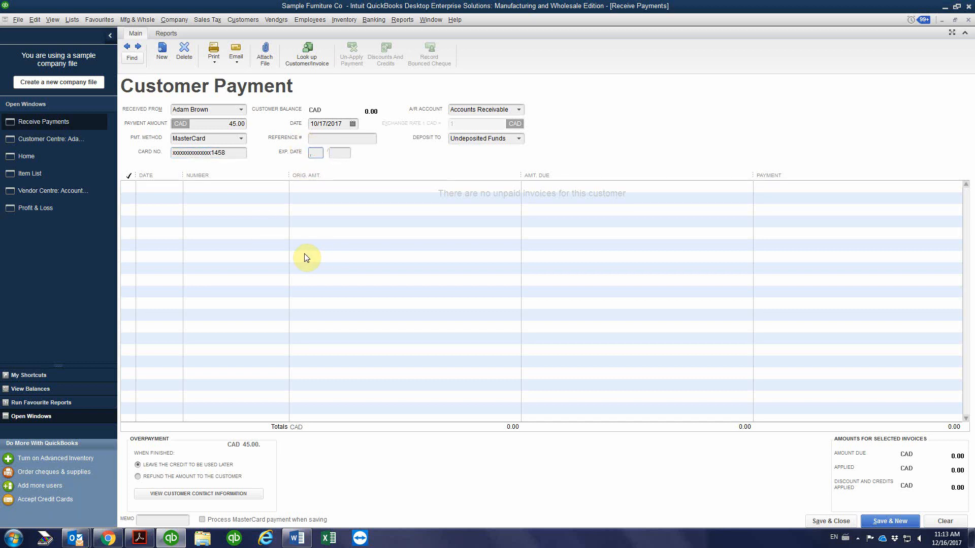
type("18")
left_click(339, 152)
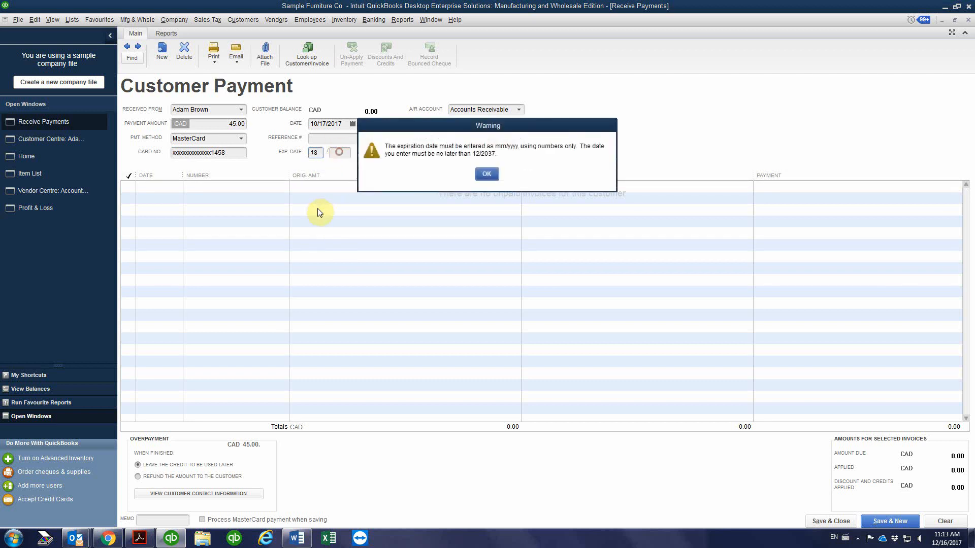
left_click(487, 174)
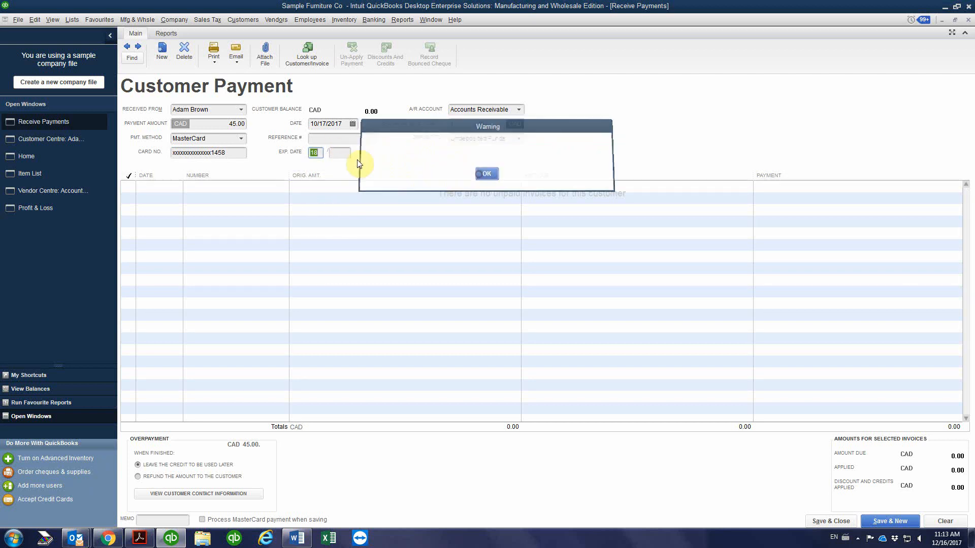
Set the card's expiration date to month 11 and year 2022
left_click(315, 153)
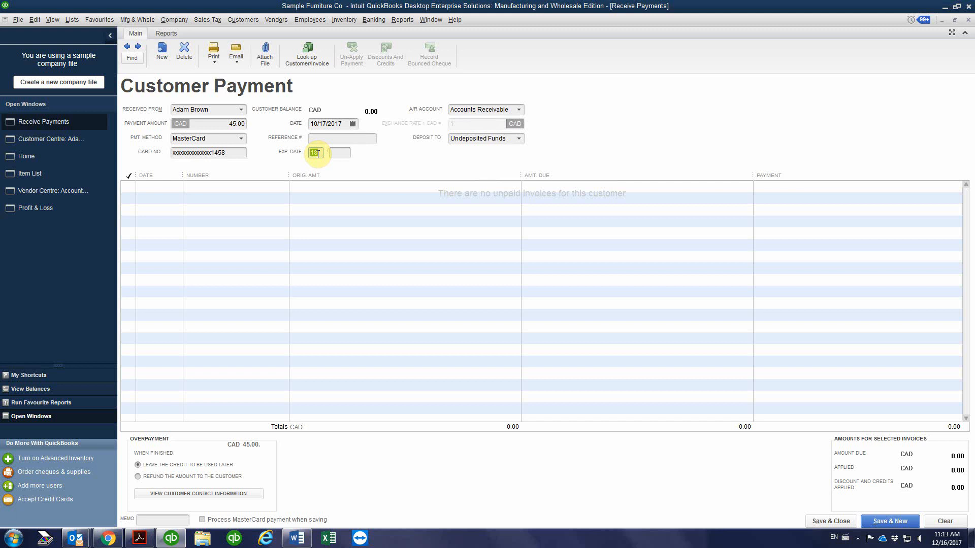
type("11")
left_click(340, 152)
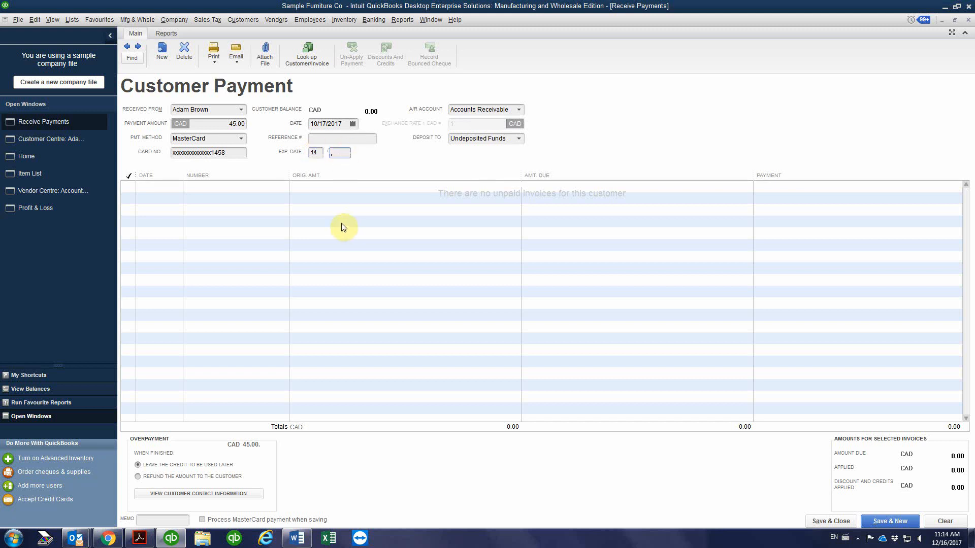
type("2022")
Look up the new sales order's number in the customer's transactions and enter it as the payment reference with the prefix SO#
left_click(327, 140)
left_click(54, 139)
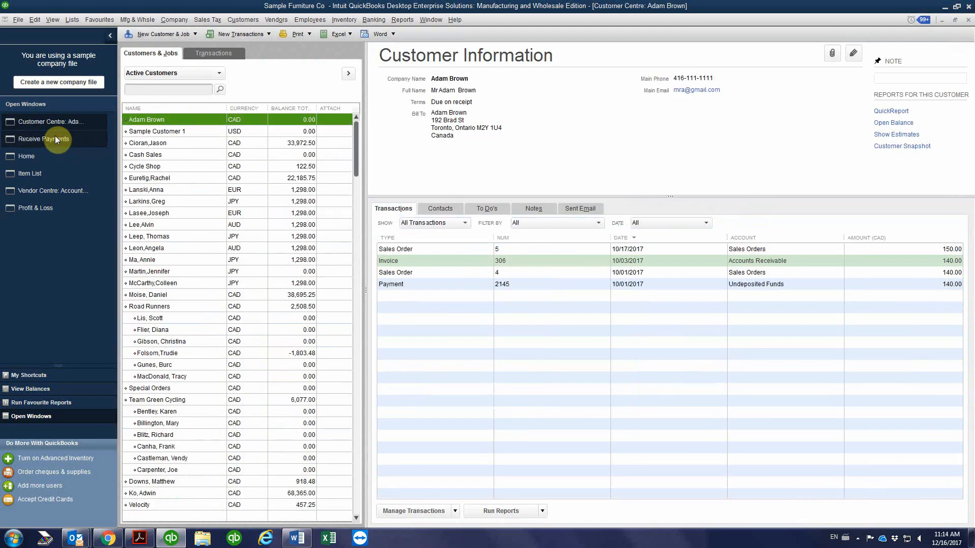
left_click(48, 139)
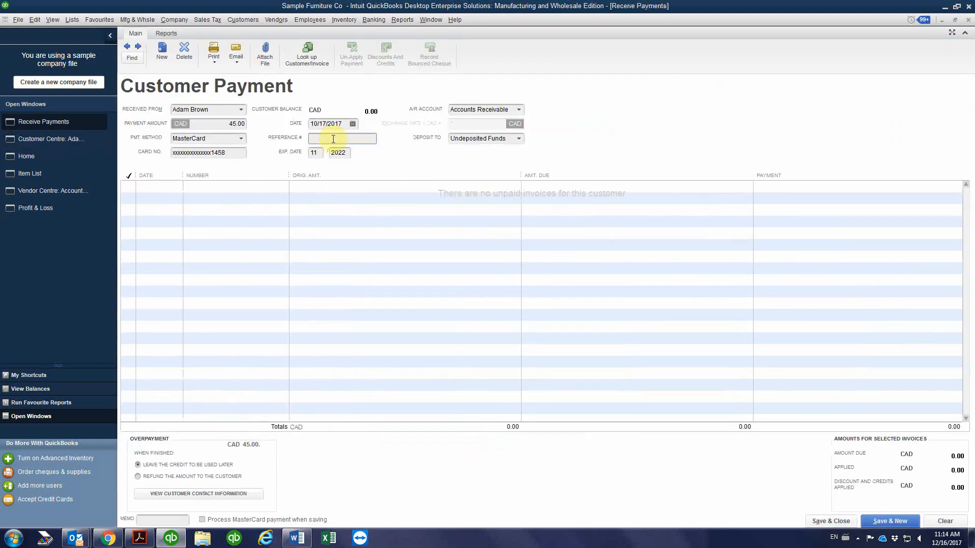
type("SO#5")
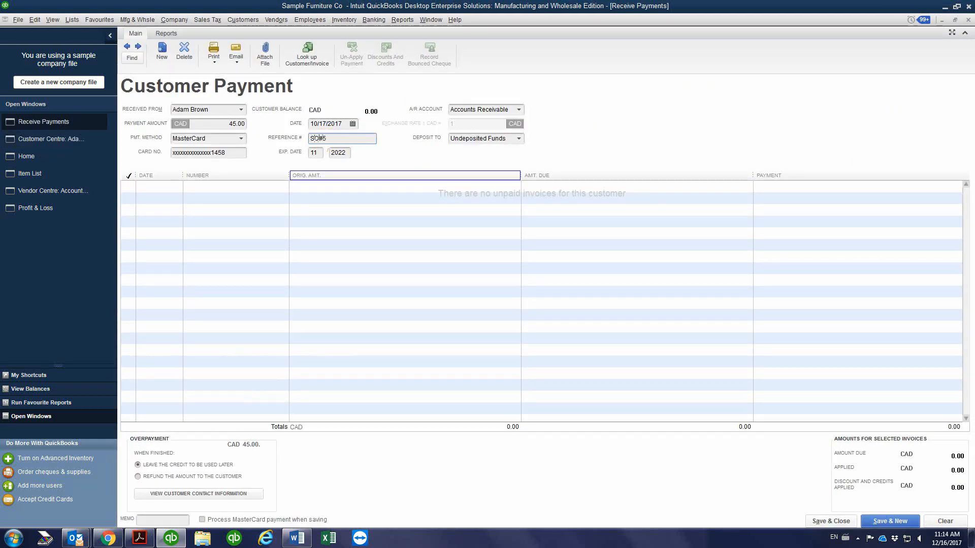
Copy the payment's reference text into its memo
double_click(342, 138)
key("ctrl+c")
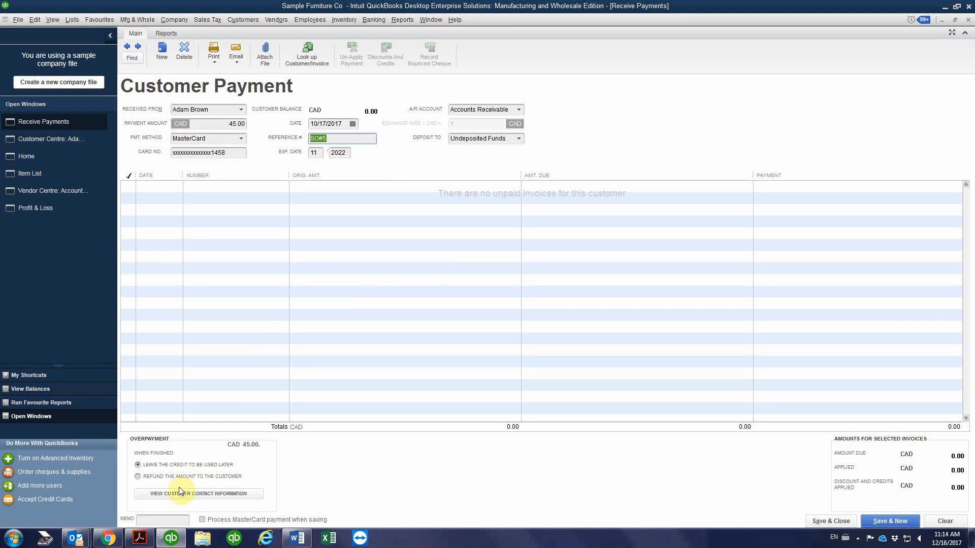
left_click(164, 519)
key("ctrl+v")
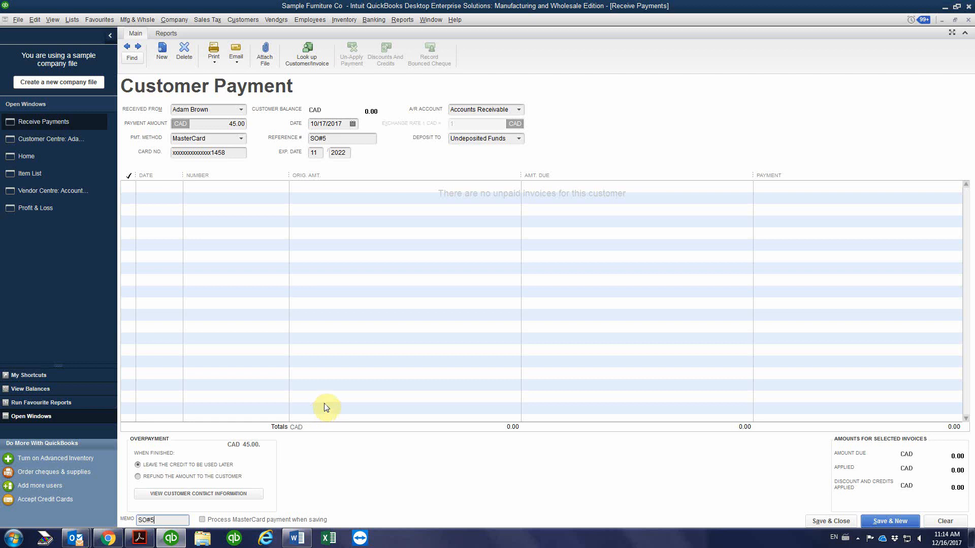
Save and close the MasterCard payment, accepting its past date and leaving the overpayment as a customer credit
left_click(337, 136)
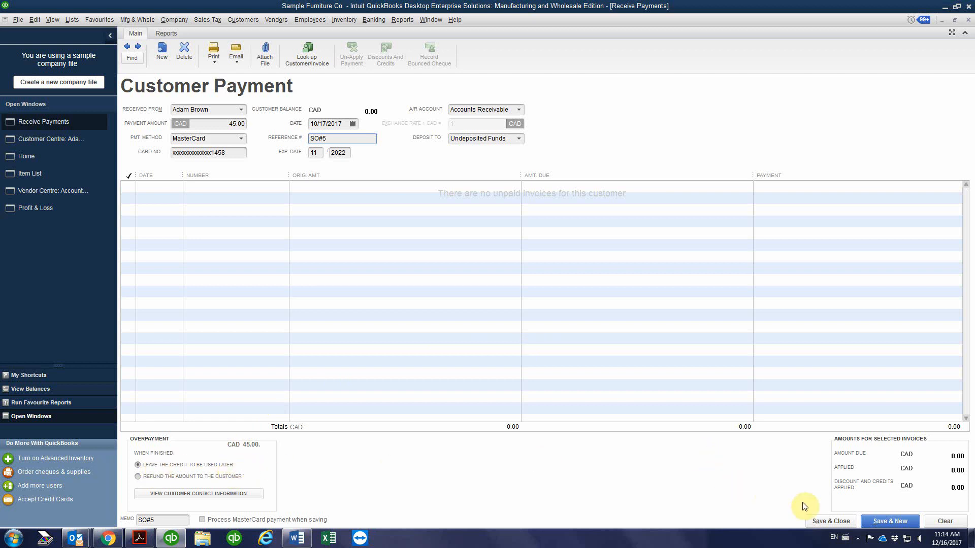
left_click(831, 521)
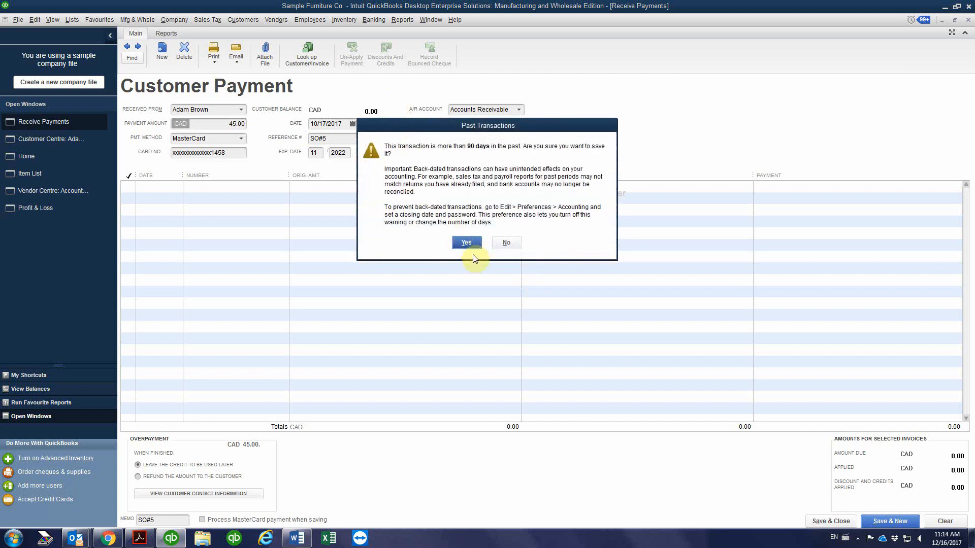
left_click(467, 240)
left_click(479, 189)
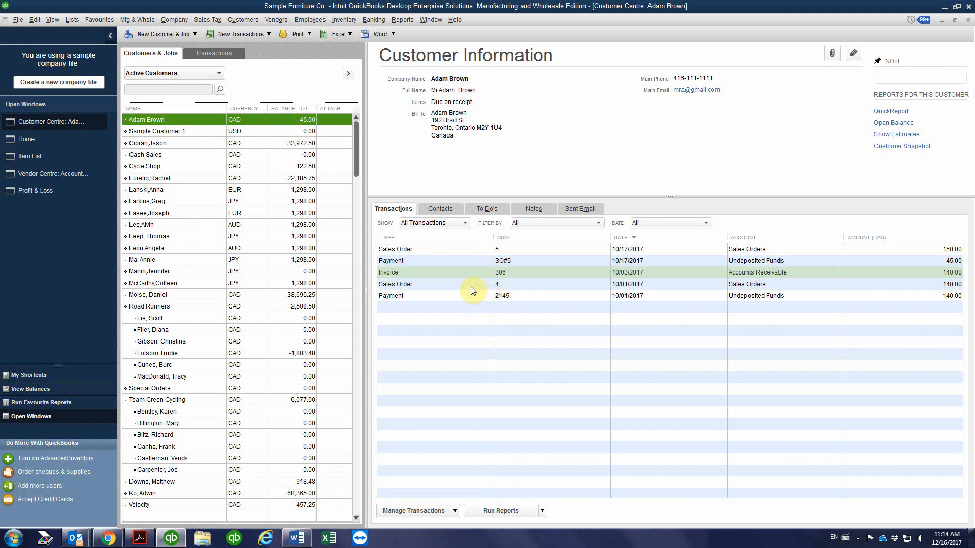
Examine the customer's 10/17/2017 payment and sales order, checking the ordered quantities of the loveseat, barstools and bar cabinets
left_click(549, 262)
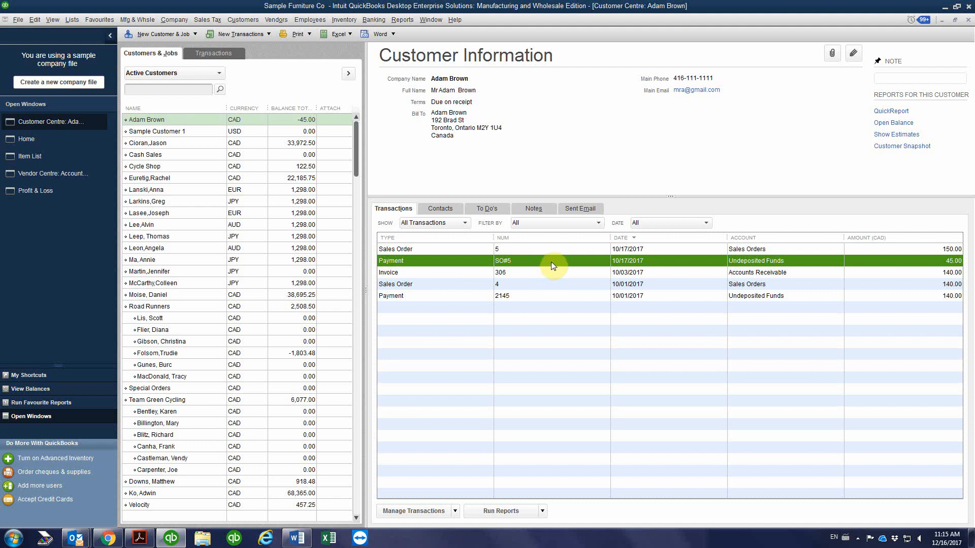
double_click(546, 248)
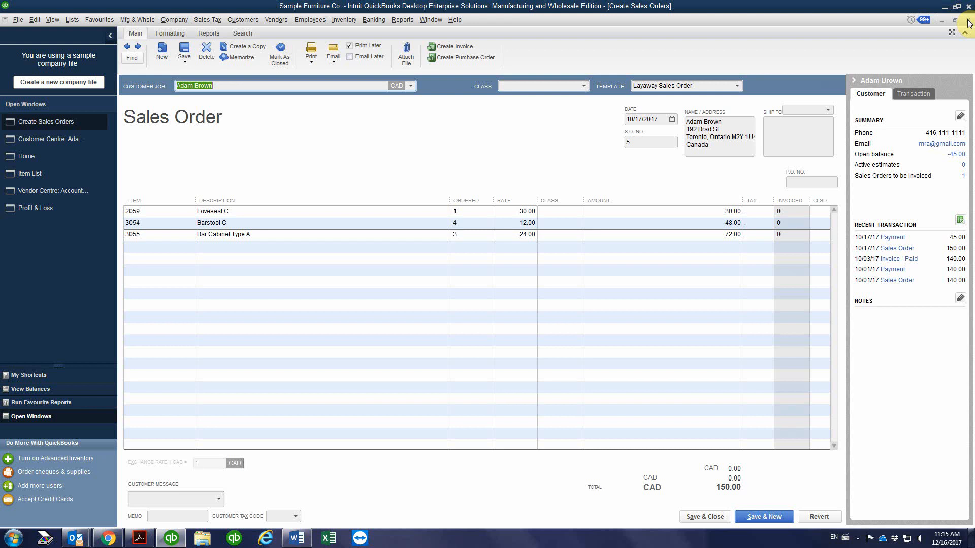
left_click(472, 236)
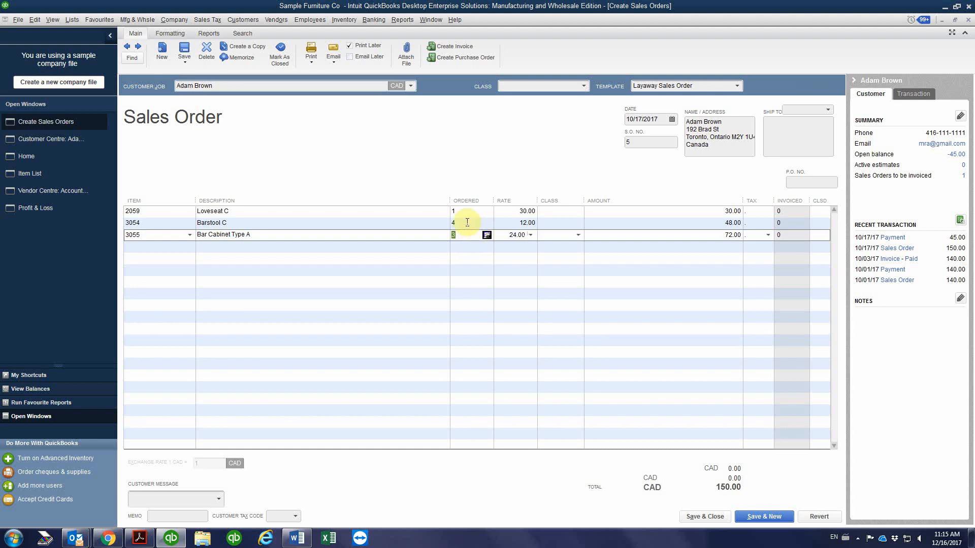
left_click(468, 224)
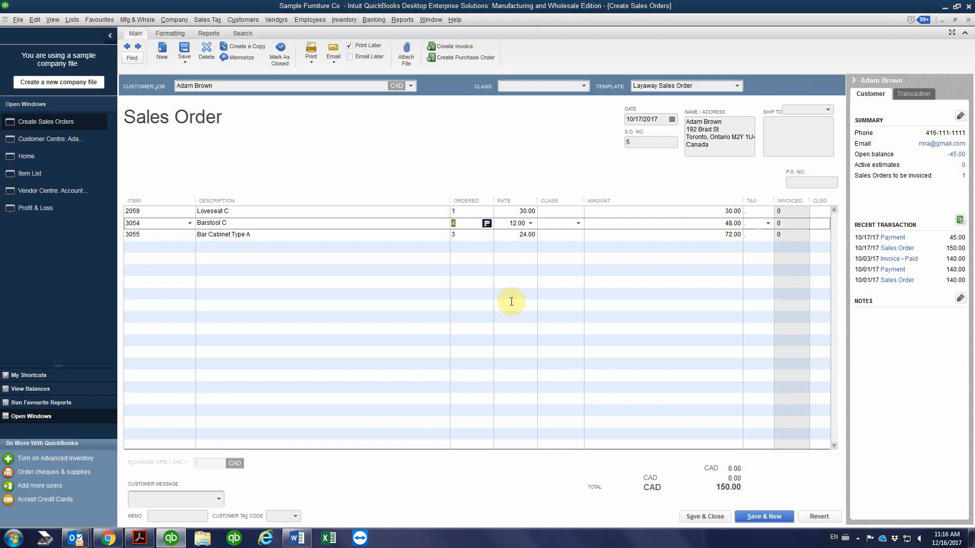
left_click(459, 234)
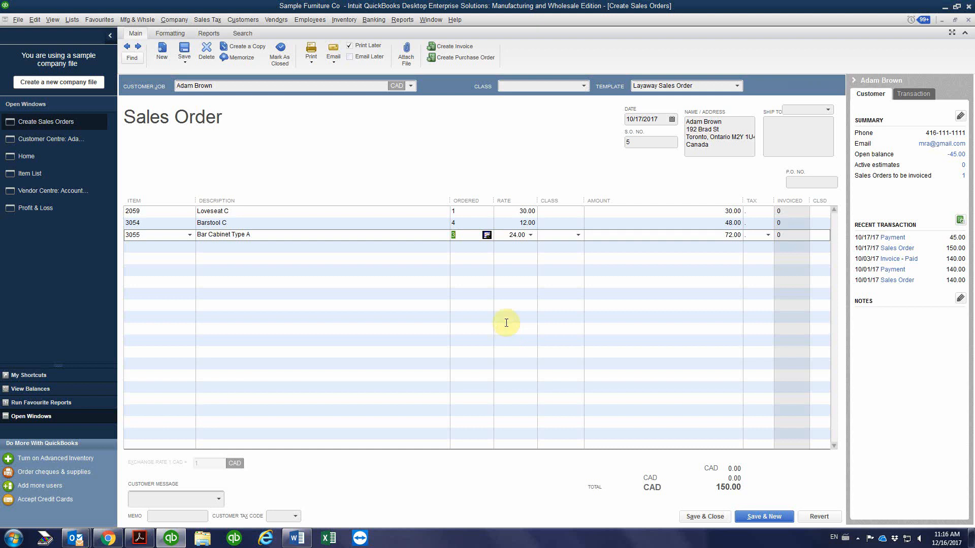
left_click(461, 223)
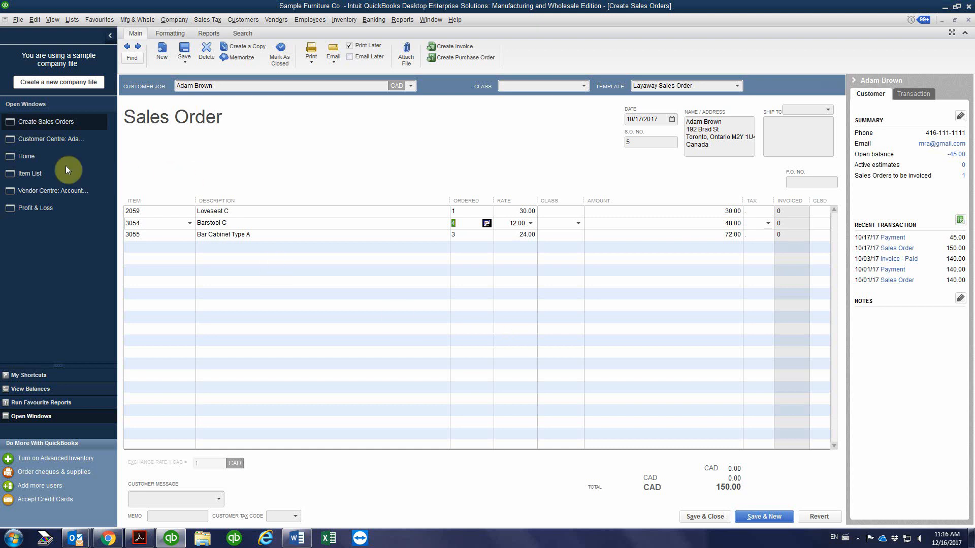
left_click(34, 138)
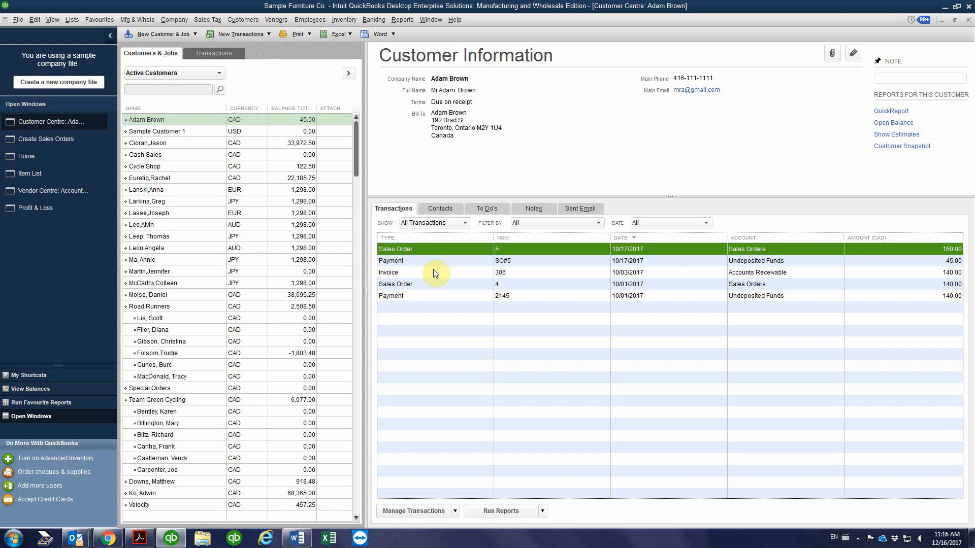
double_click(449, 249)
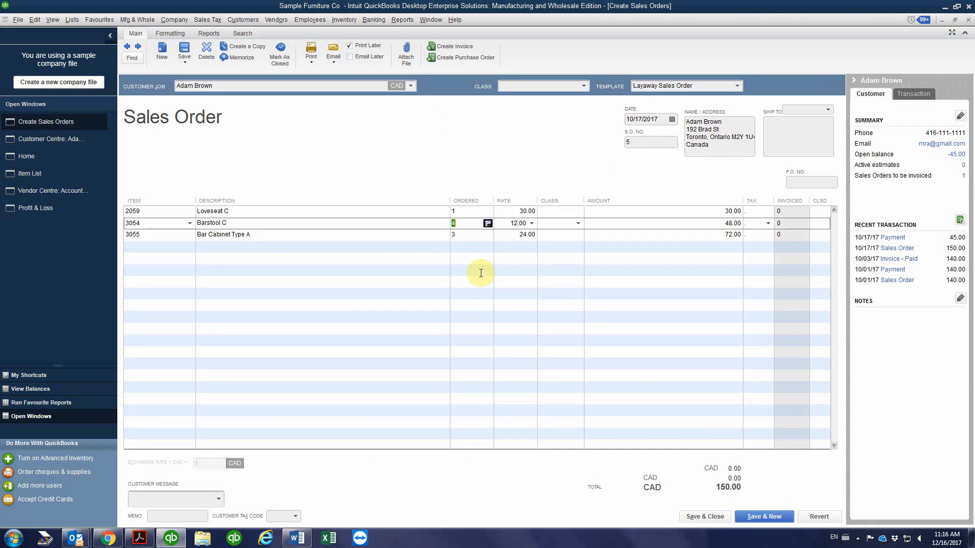
left_click(460, 213)
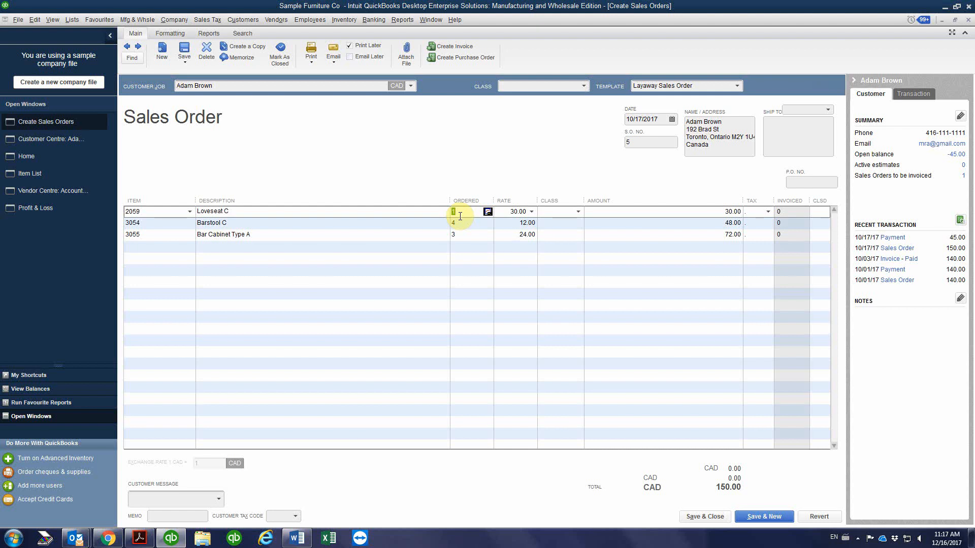
left_click(459, 224)
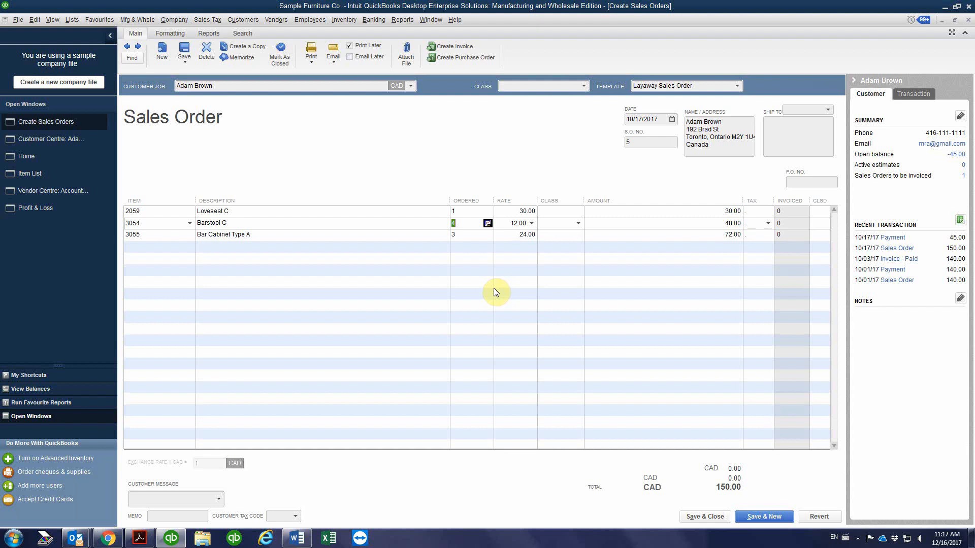
Start another payment from the same customer for 70.00 with Cheque as the payment method
left_click(63, 143)
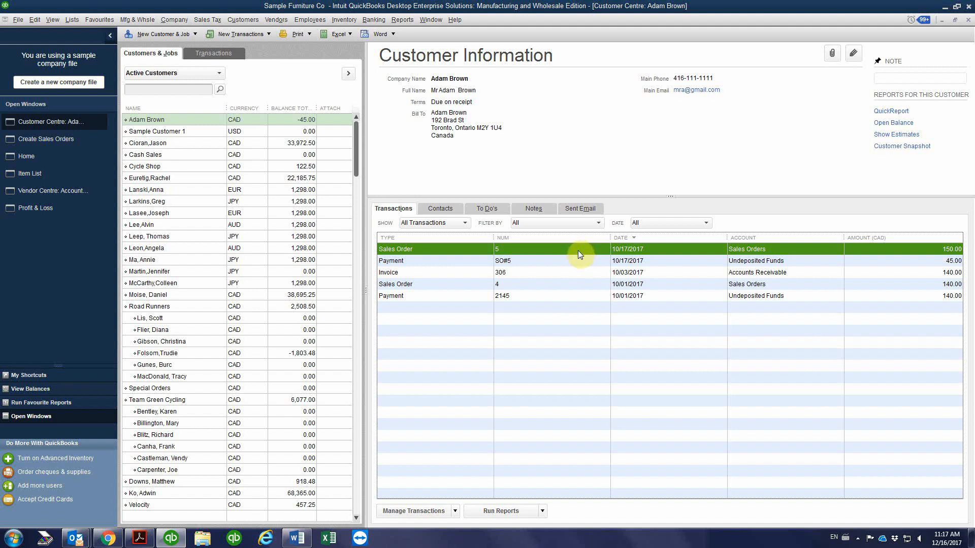
left_click(242, 34)
left_click(248, 99)
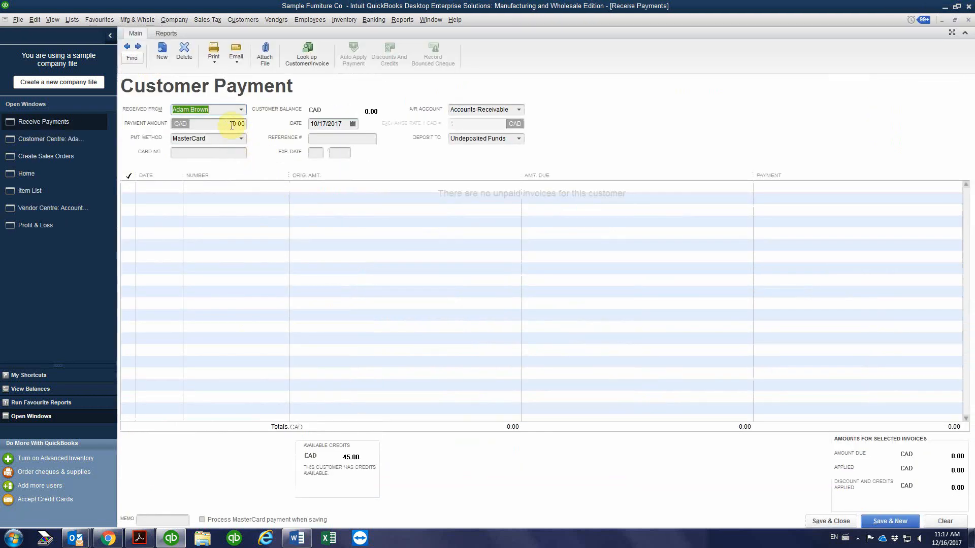
left_click(232, 125)
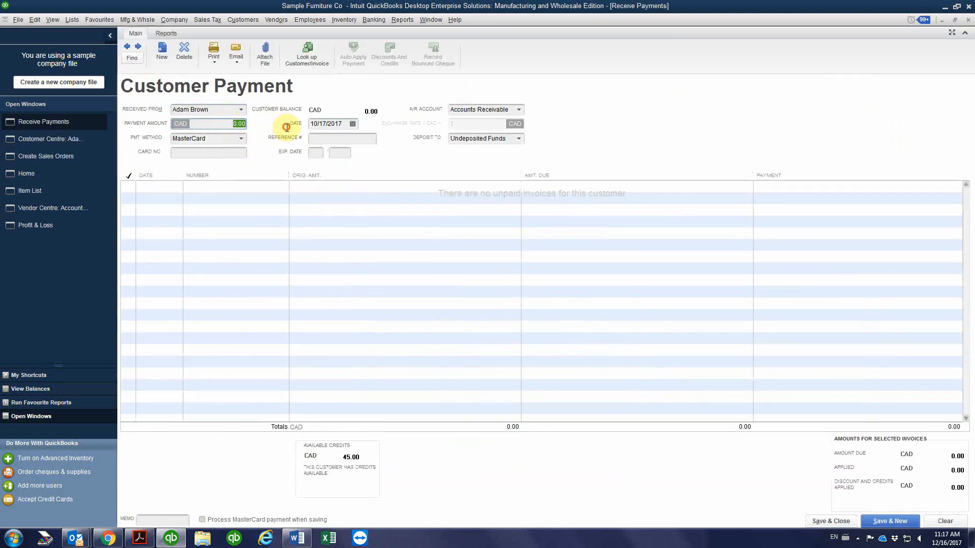
type("70")
left_click(243, 139)
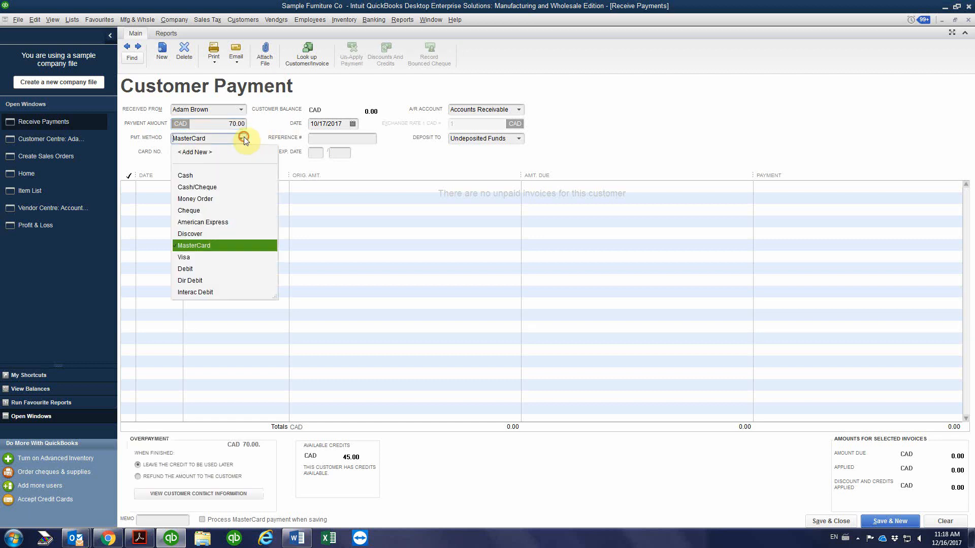
left_click(197, 211)
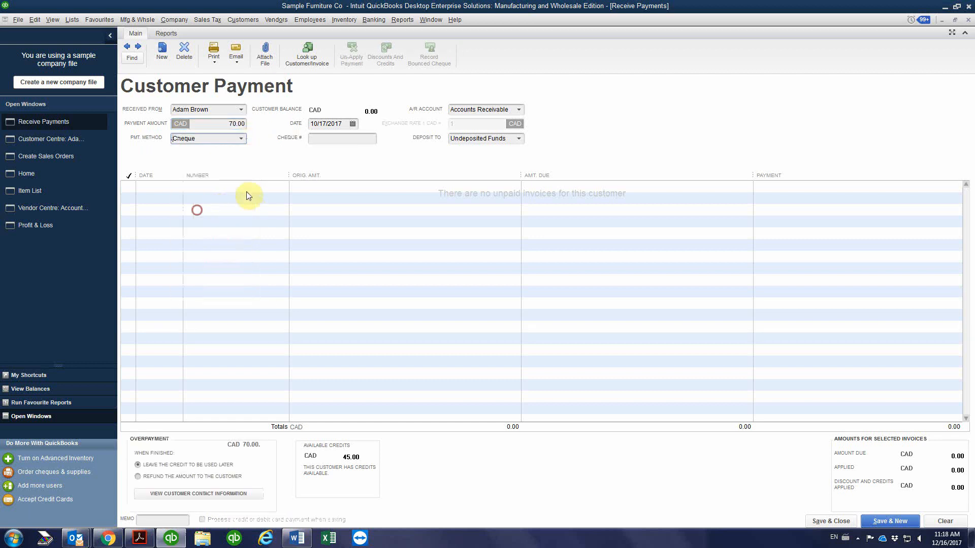
Enter cheque number 2546 and date the payment 10/31/2017
left_click(314, 138)
type("254")
left_click(353, 125)
left_click(341, 217)
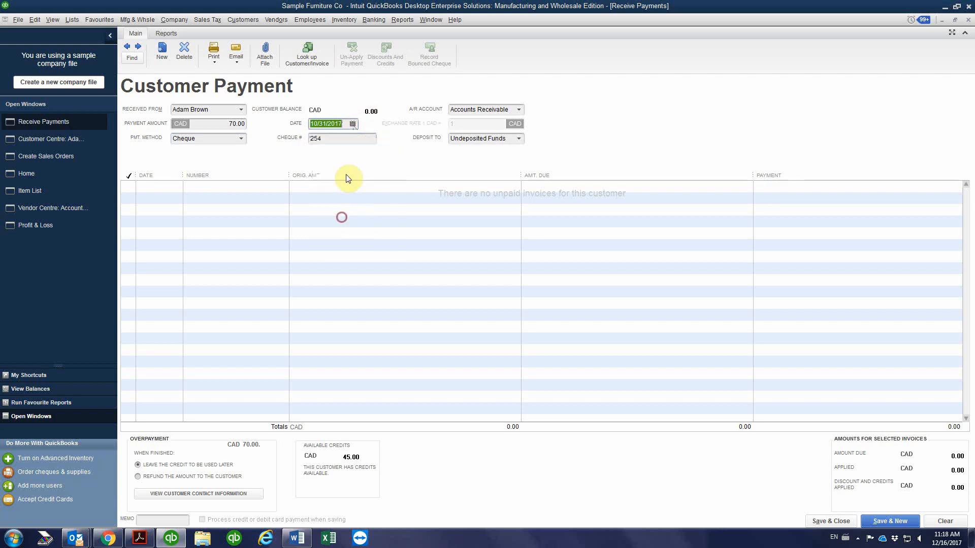
left_click(329, 138)
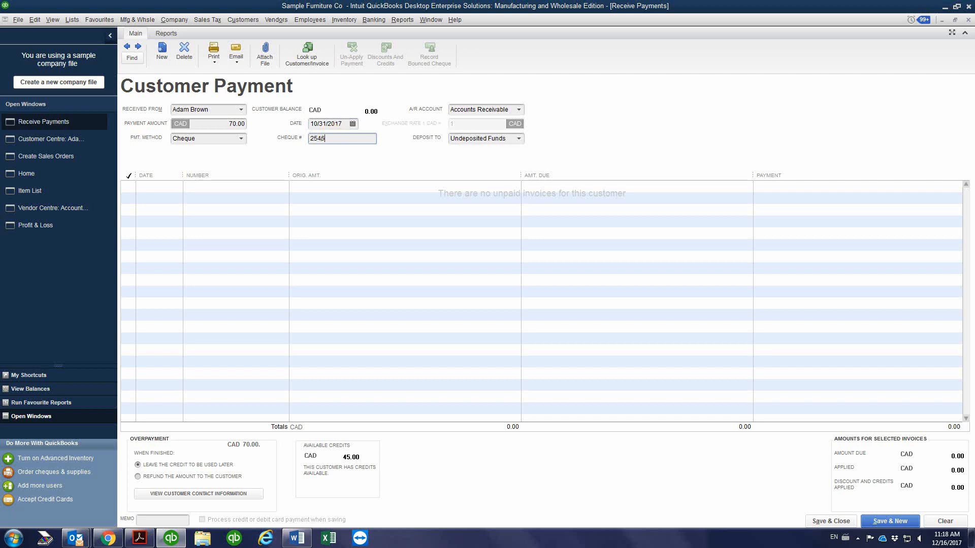
type("6")
left_click(222, 124)
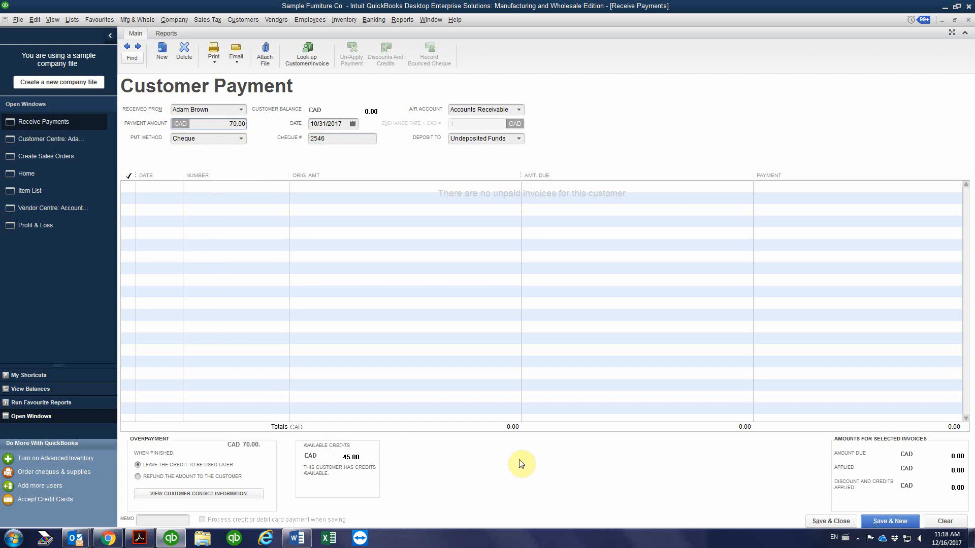
Save and close the cheque payment, accepting its past date and keeping the overpayment as a credit
left_click(831, 521)
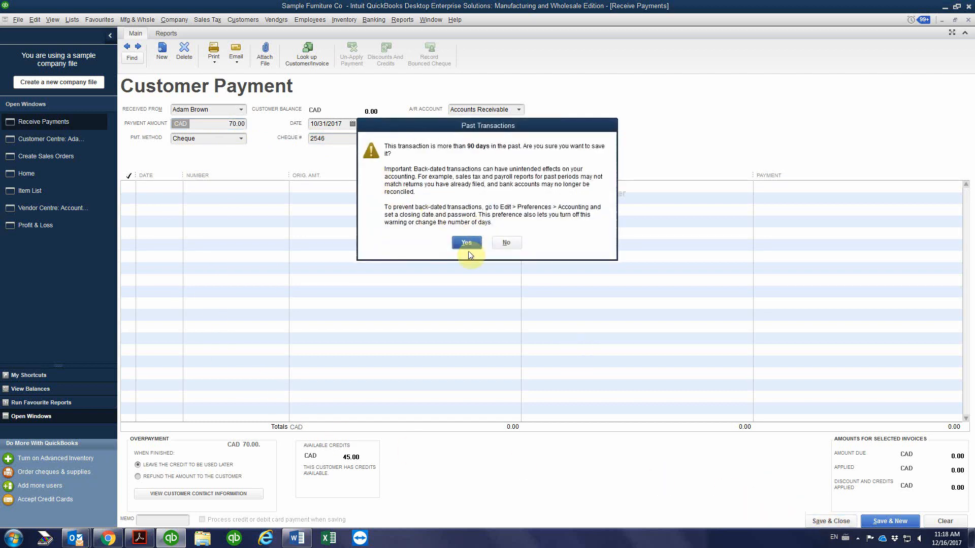
left_click(467, 239)
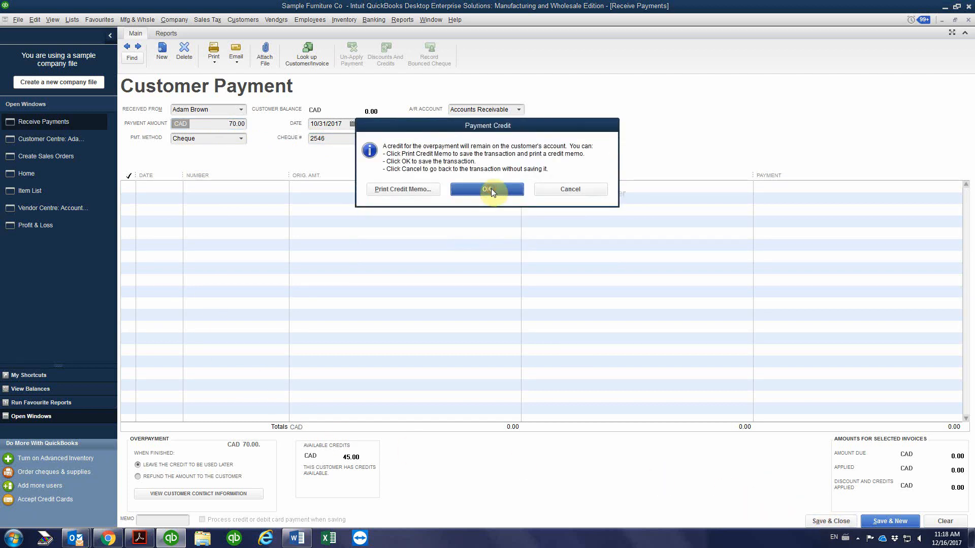
left_click(487, 189)
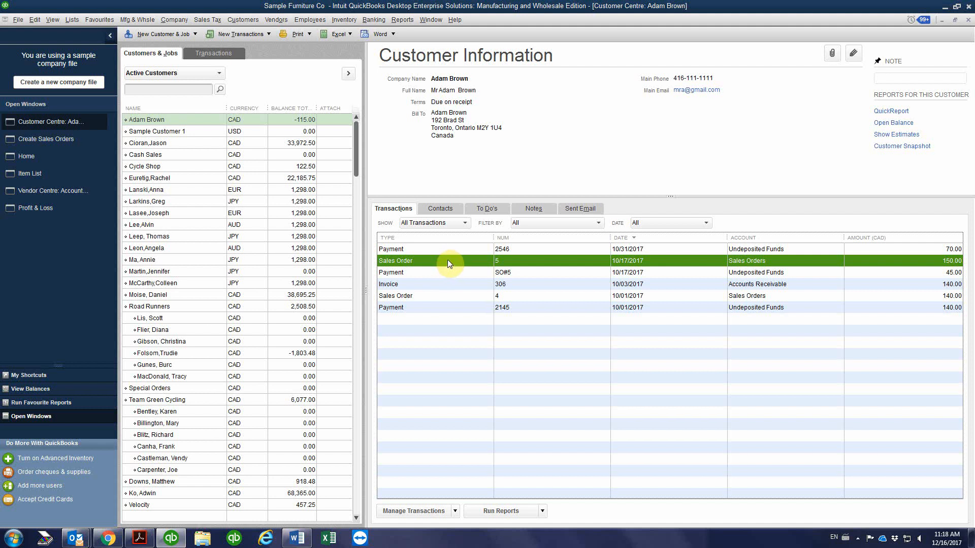
Open the customer's 10/17/2017 sales order and start an invoice from it for selected items only
double_click(447, 260)
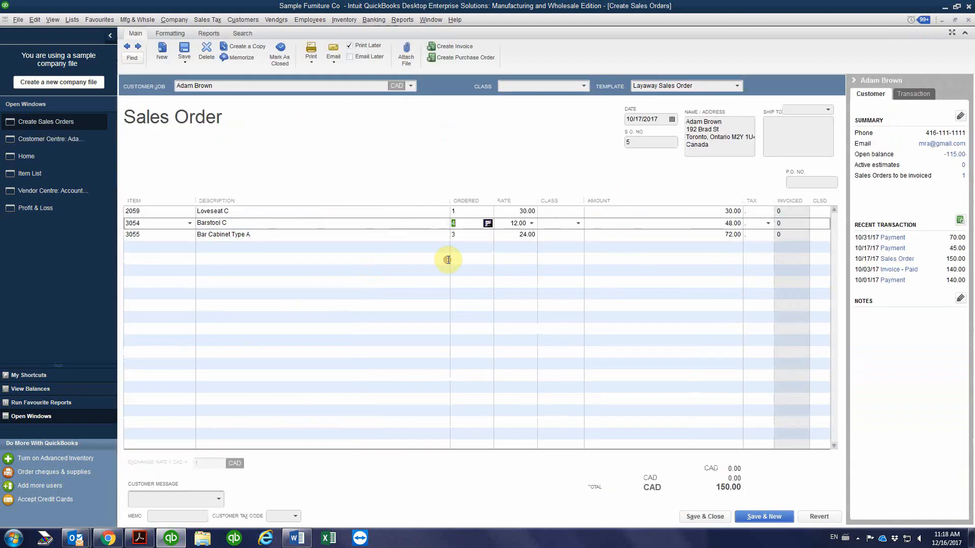
left_click(459, 46)
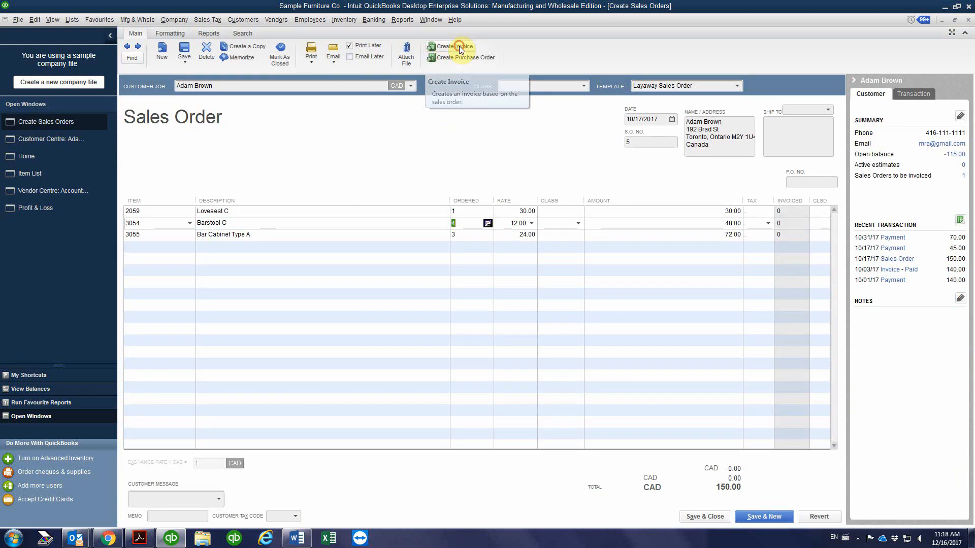
left_click(455, 181)
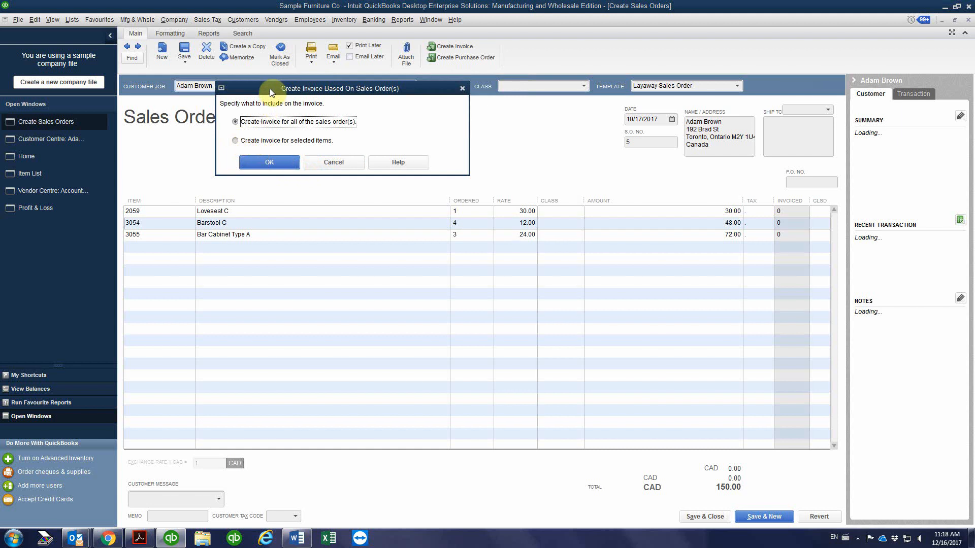
left_click(237, 141)
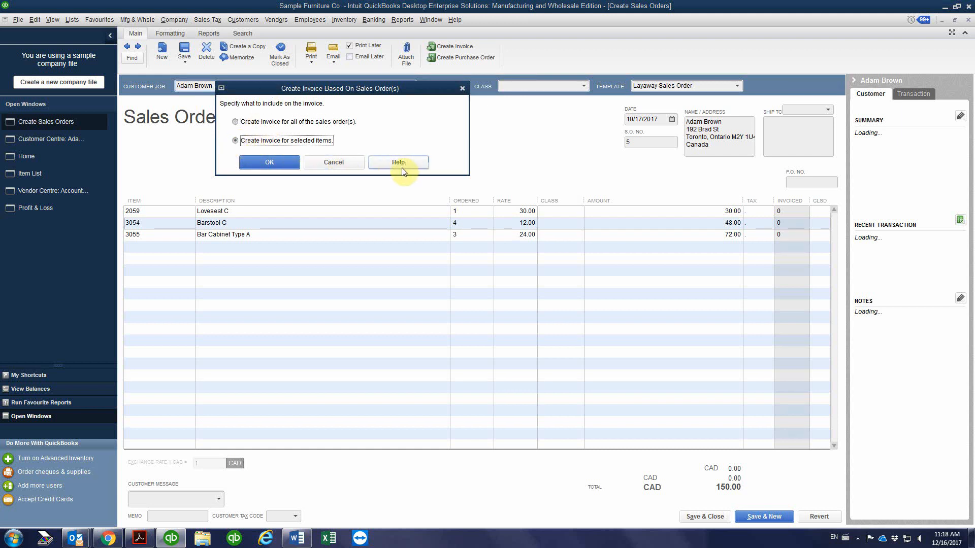
left_click(280, 161)
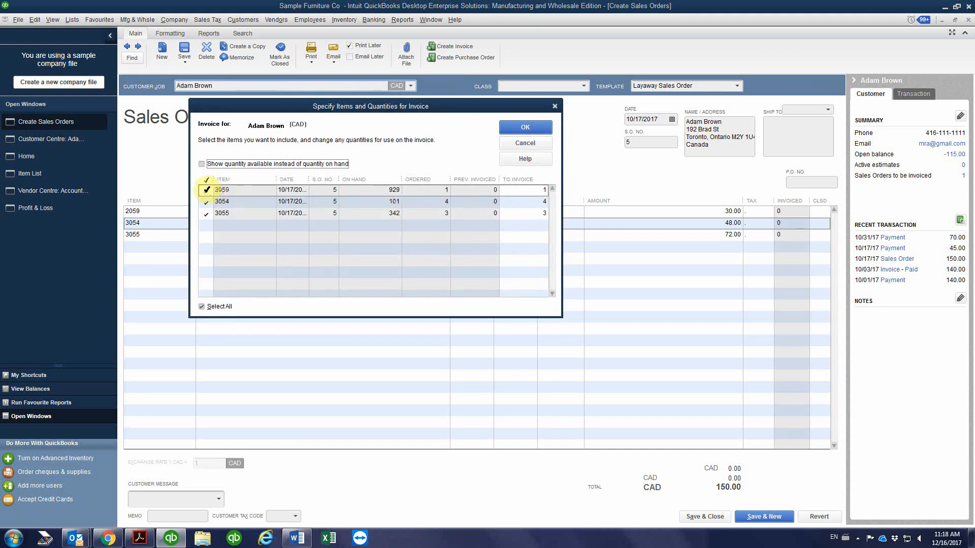
Deselect item 2059 with a quantity to invoice of 0, and set item 3054's quantity to invoice to 2
left_click_drag(389, 118, 441, 276)
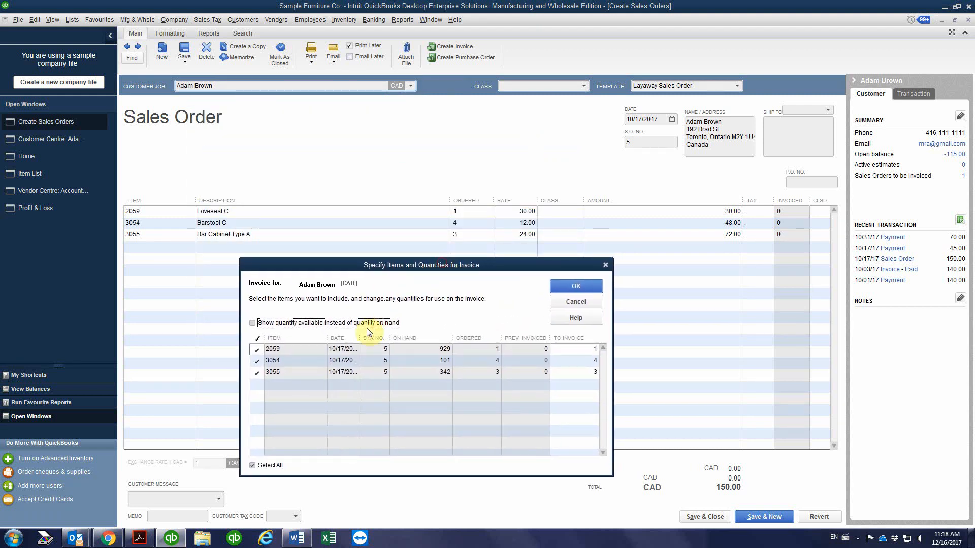
left_click(257, 350)
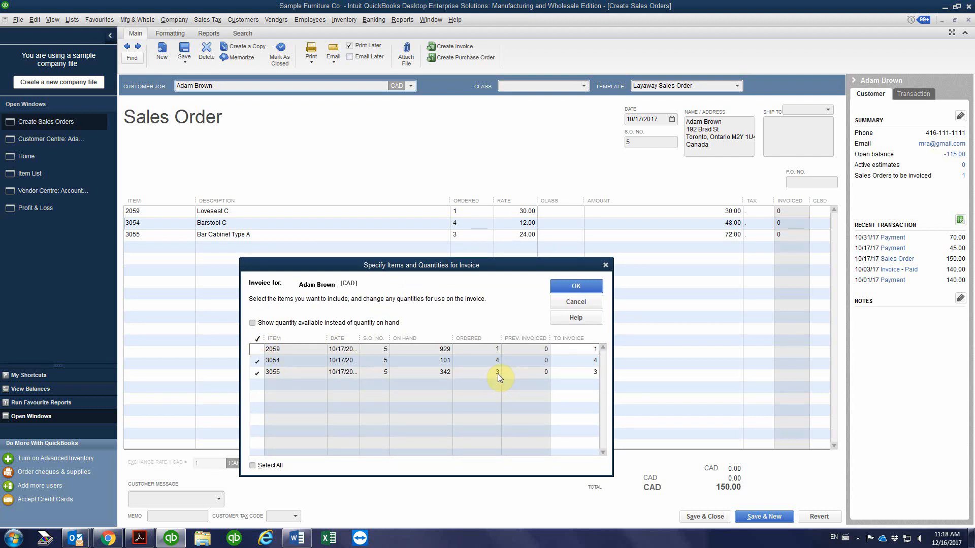
left_click(589, 349)
type("0")
left_click(586, 360)
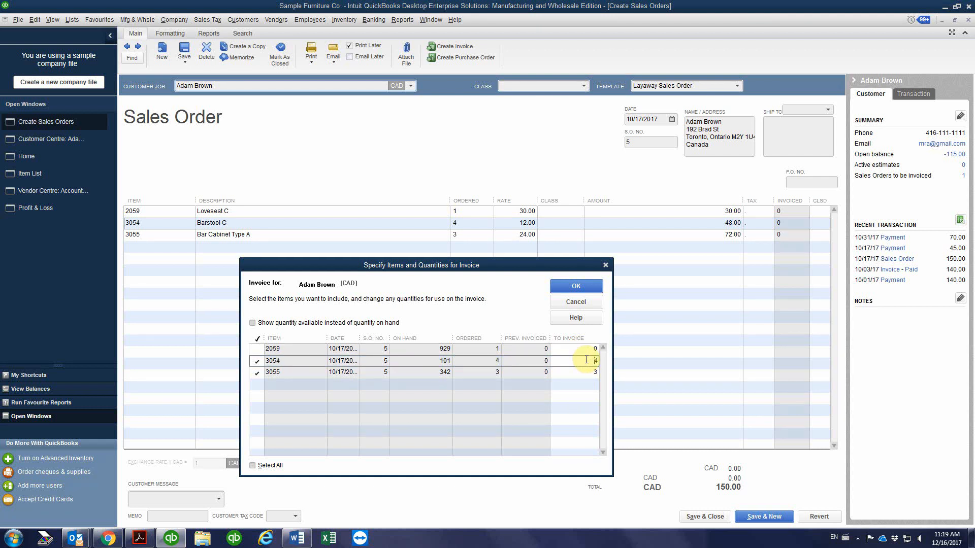
double_click(586, 361)
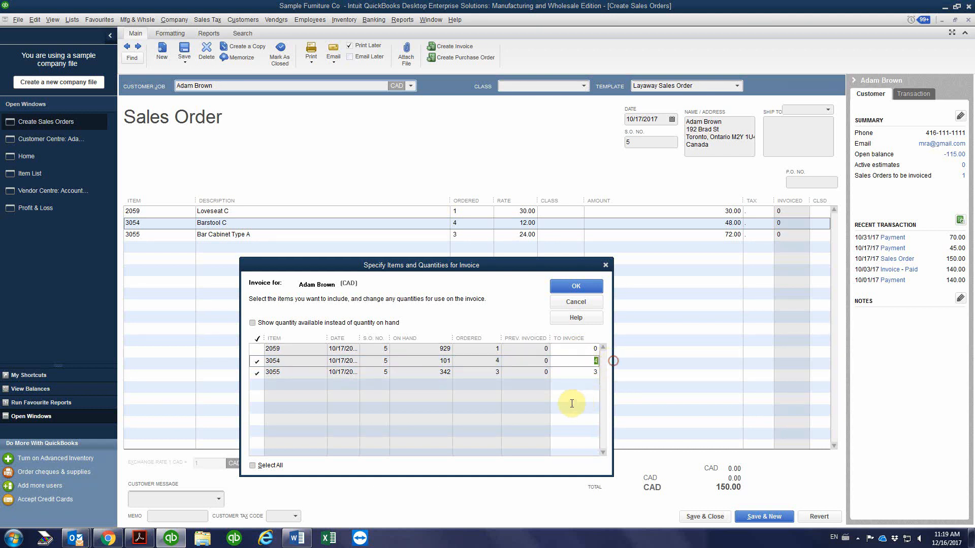
type("2")
left_click(585, 373)
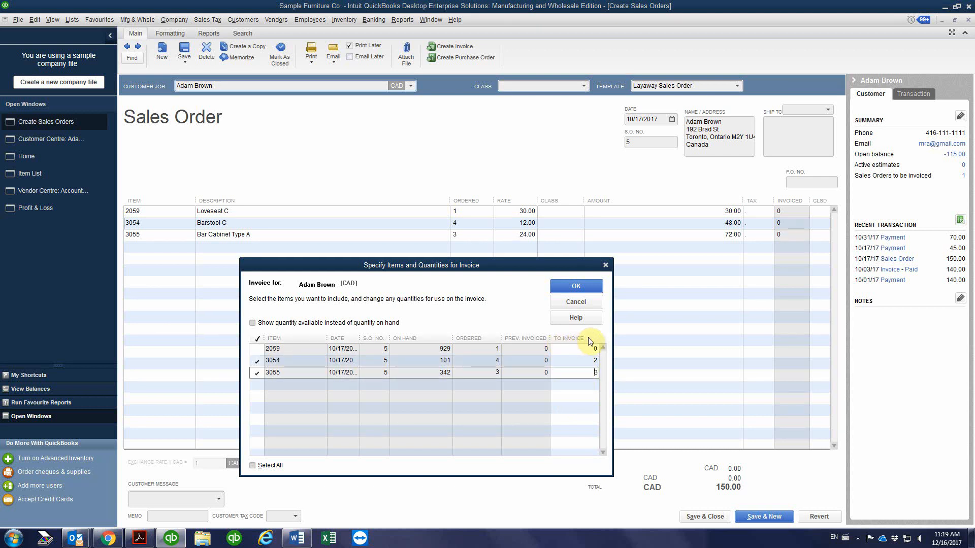
Leave item 3055's quantity to invoice at 3 and generate the invoice from the specified items and quantities
left_click(590, 361)
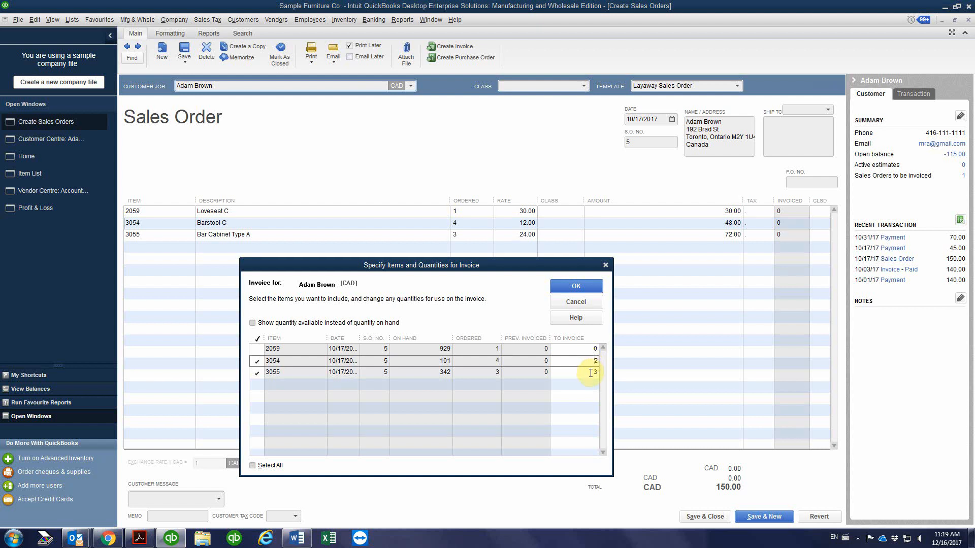
left_click(590, 372)
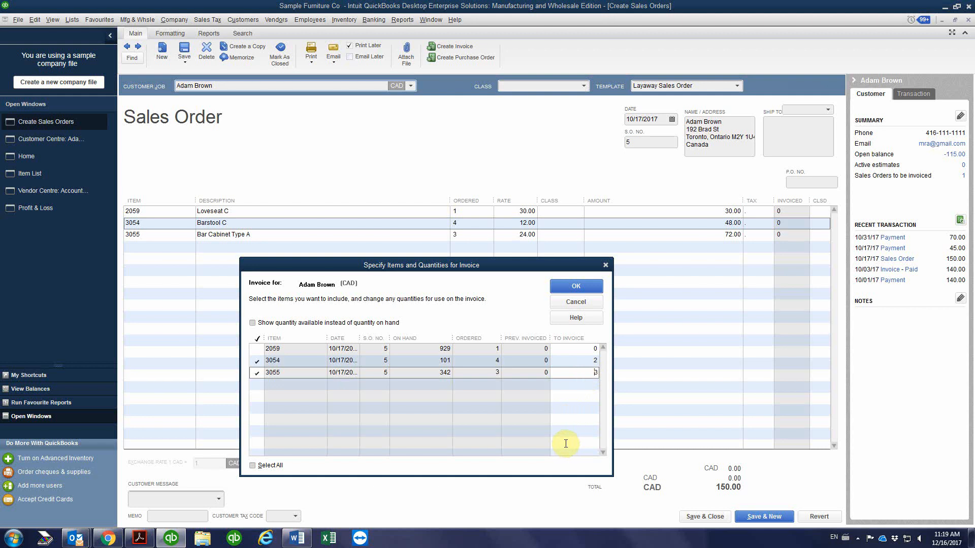
left_click(577, 288)
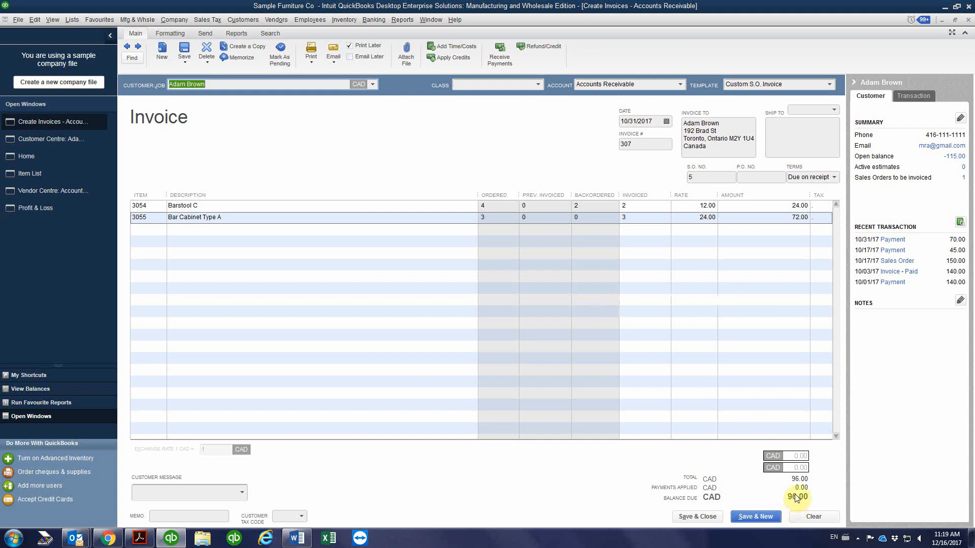
Examine the ordered, backordered and invoiced quantities of items 3054 and 3055 on the new invoice
left_click(774, 206)
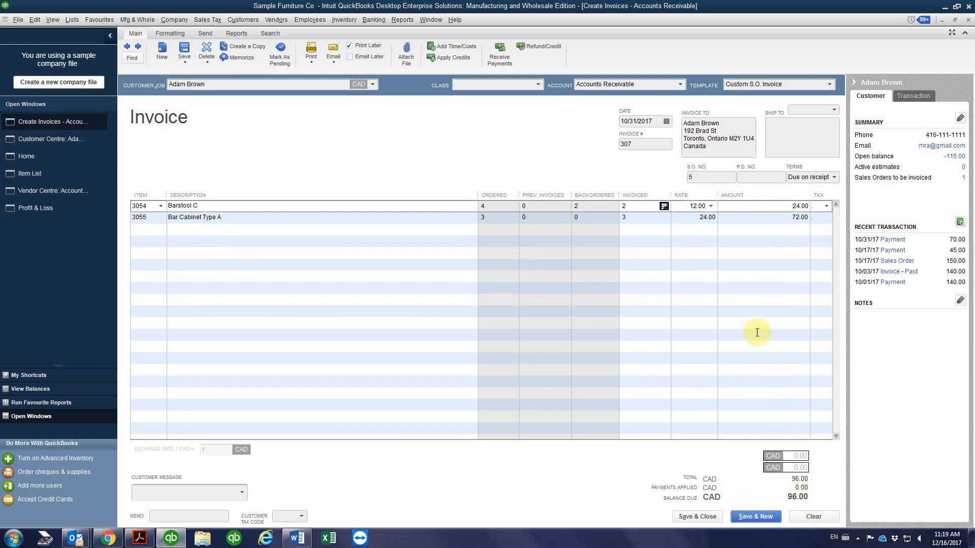
left_click(620, 206)
type("3")
key("BackSpace")
type("2")
left_click(634, 217)
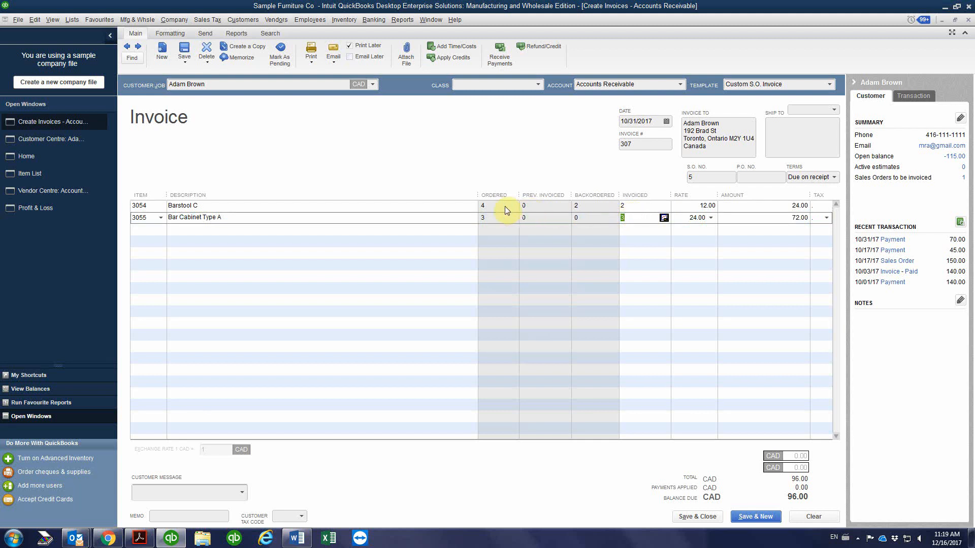
left_click(496, 207)
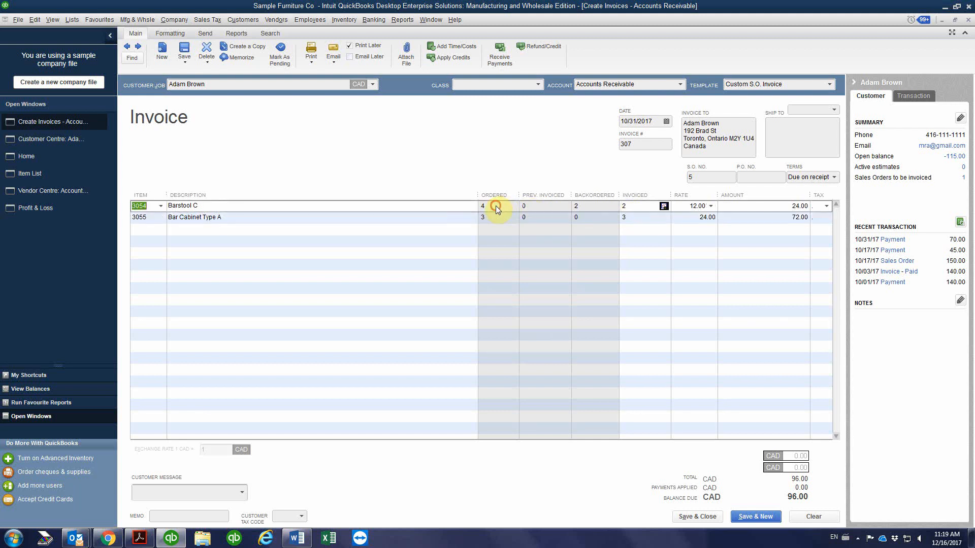
left_click(637, 208)
left_click(583, 208)
left_click(493, 219)
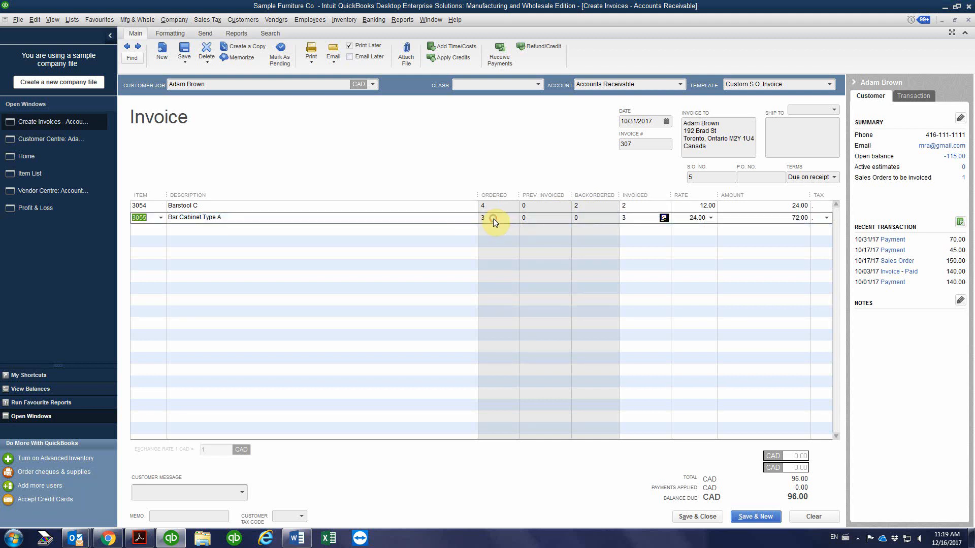
left_click(632, 220)
Check the sales order and invoice number fields, and date the invoice 10/31/2017
left_click(697, 177)
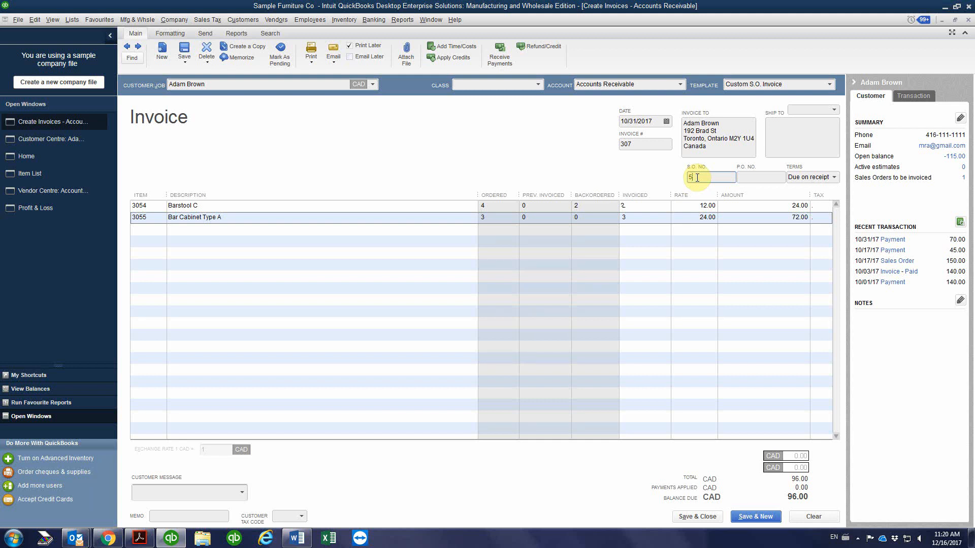
type("5")
left_click(644, 145)
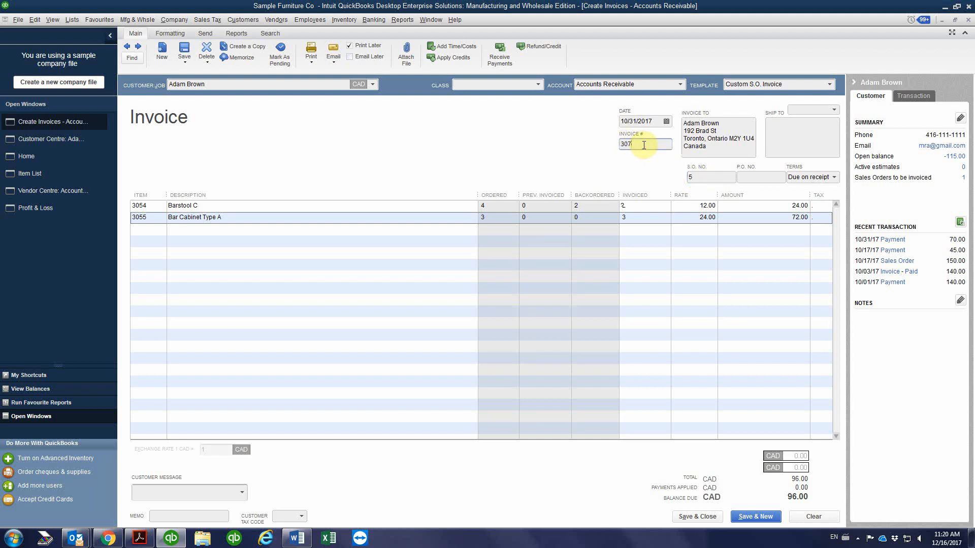
left_click(666, 120)
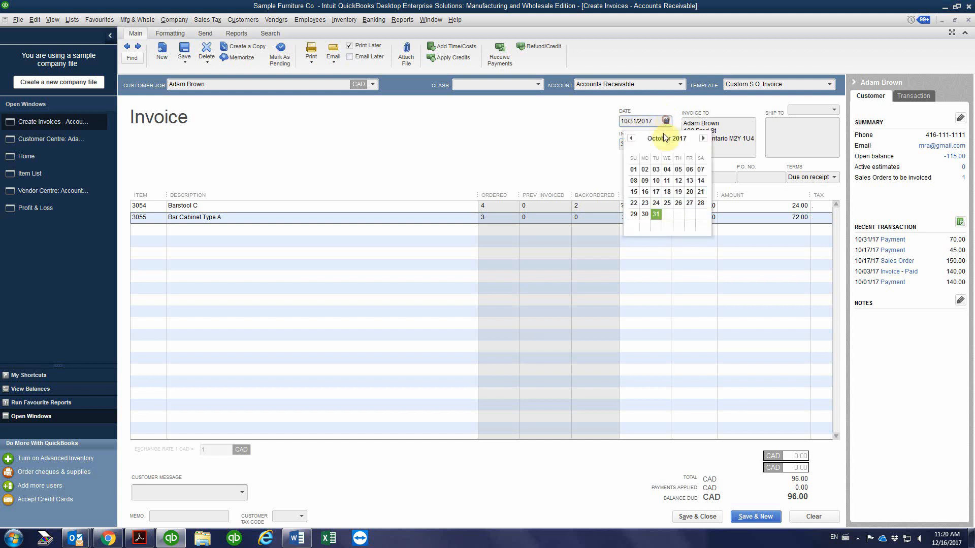
left_click(656, 214)
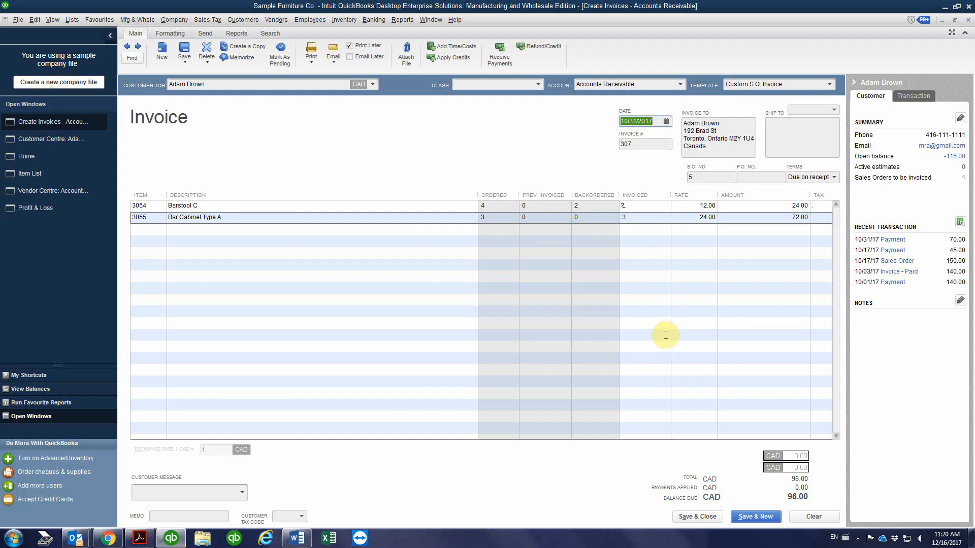
Save and close the invoice, accepting its past date and the items without an assigned class
left_click(701, 517)
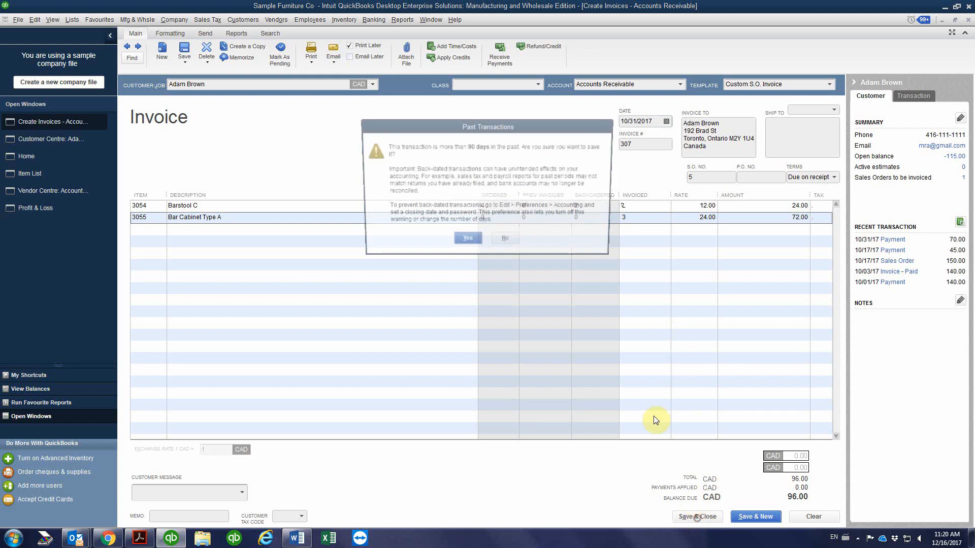
left_click(467, 243)
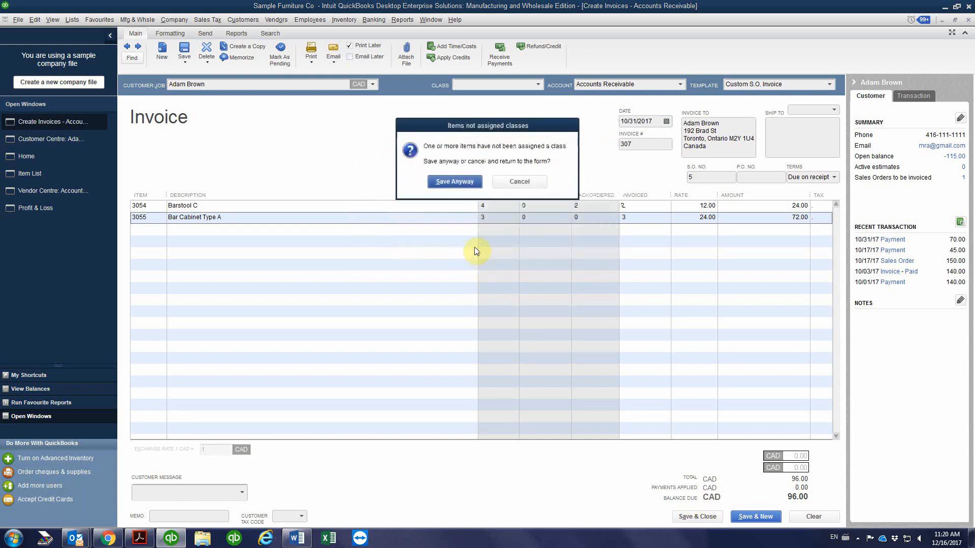
left_click(459, 178)
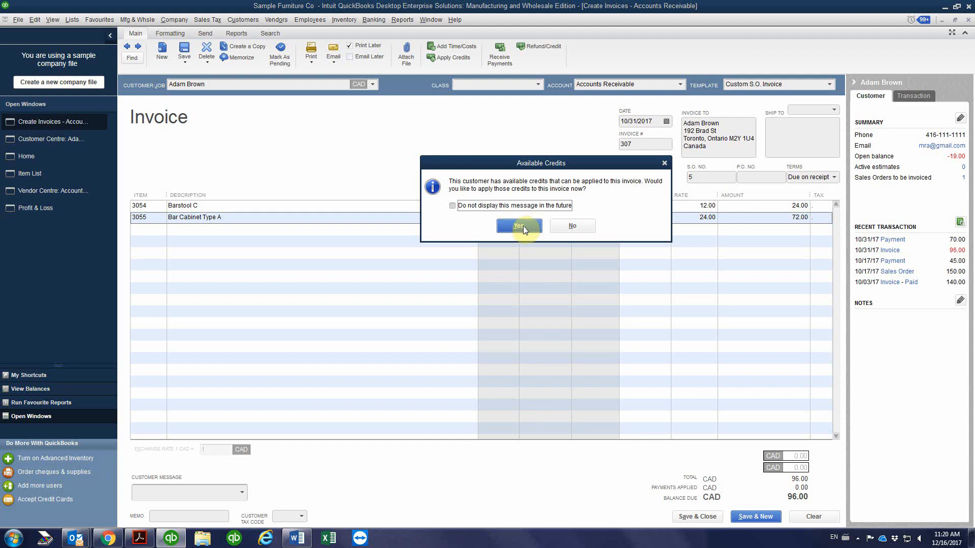
Apply the customer's available credits dated 10/17/2017 and 10/31/2017 to the invoice
left_click(520, 226)
left_click(192, 207)
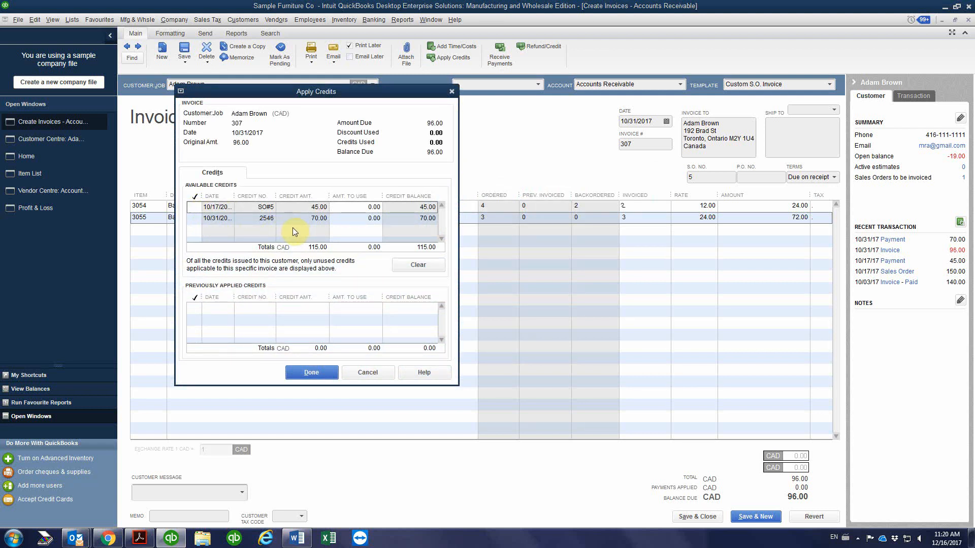
left_click(196, 207)
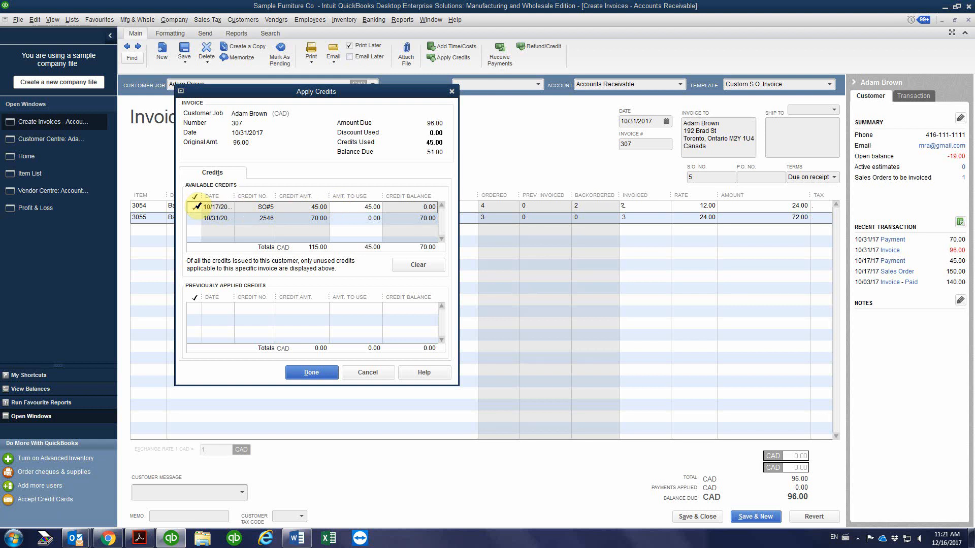
left_click(197, 219)
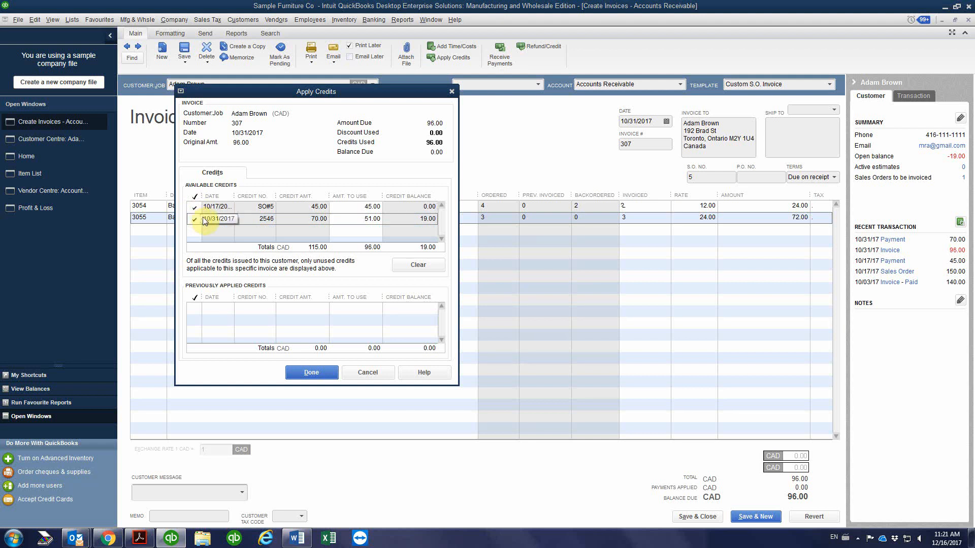
left_click(364, 246)
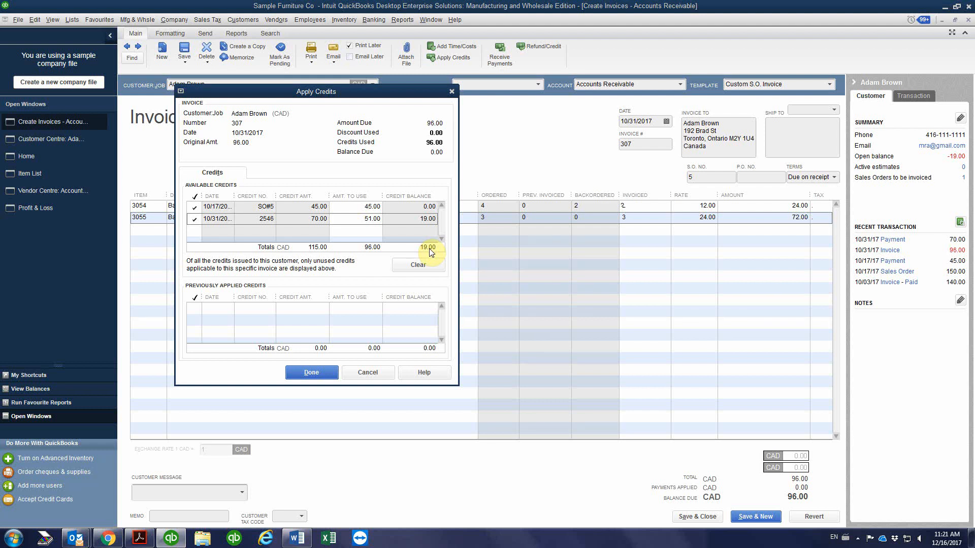
left_click(316, 375)
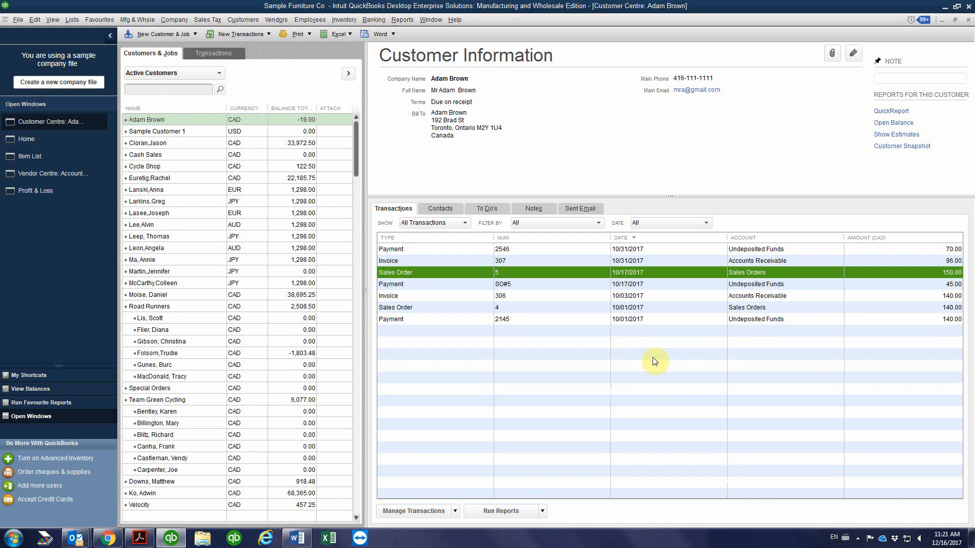
Open the customer's 10/17/2017 sales order, examine each item's backordered and invoiced quantities, and save and close it
left_click(283, 123)
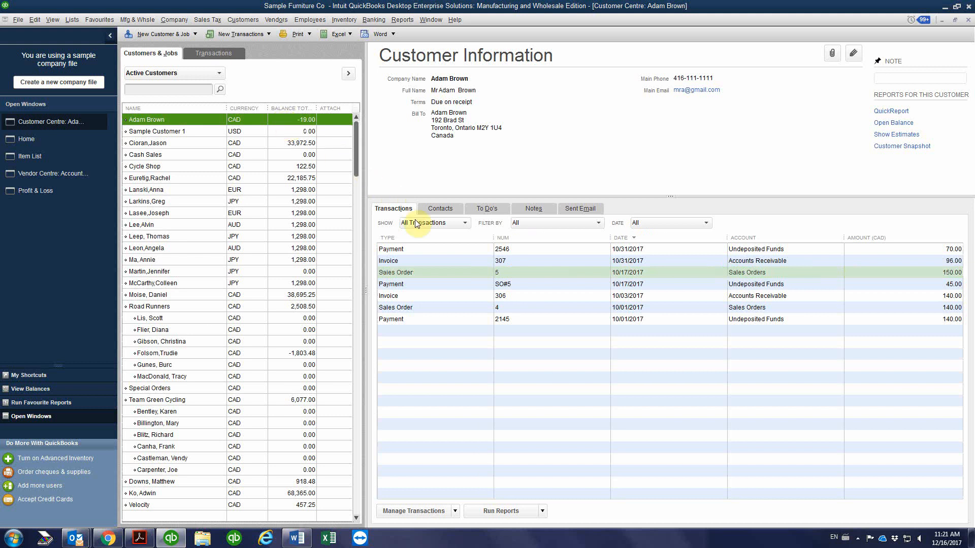
double_click(536, 273)
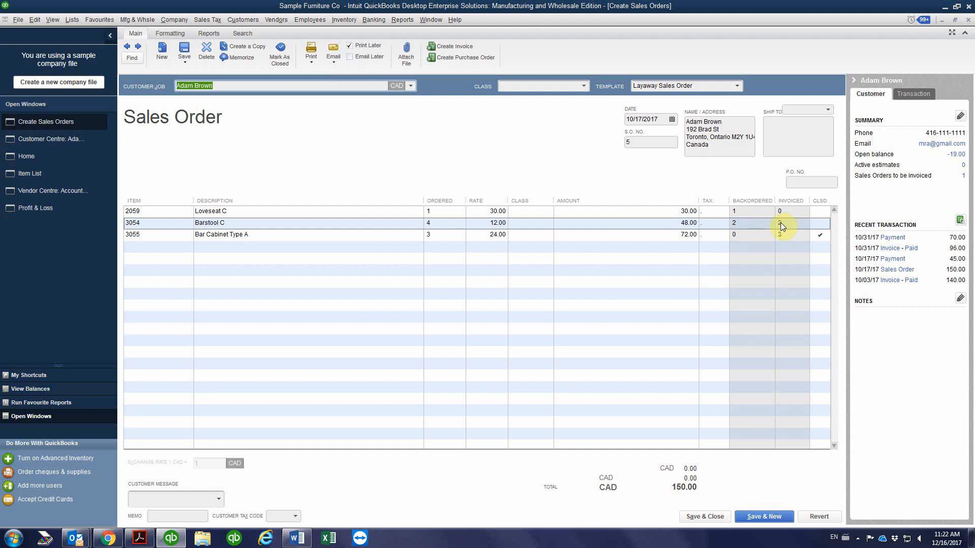
left_click(781, 224)
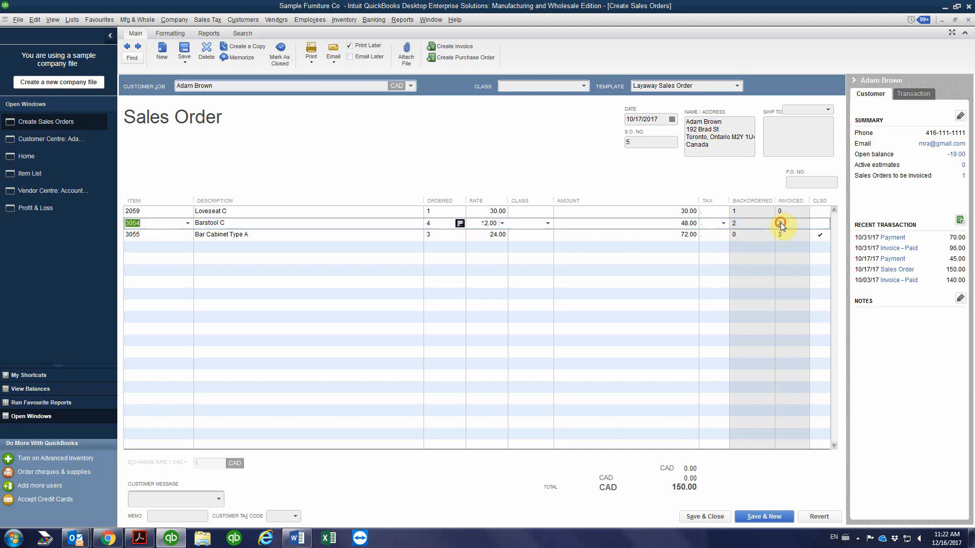
left_click(737, 223)
left_click(738, 213)
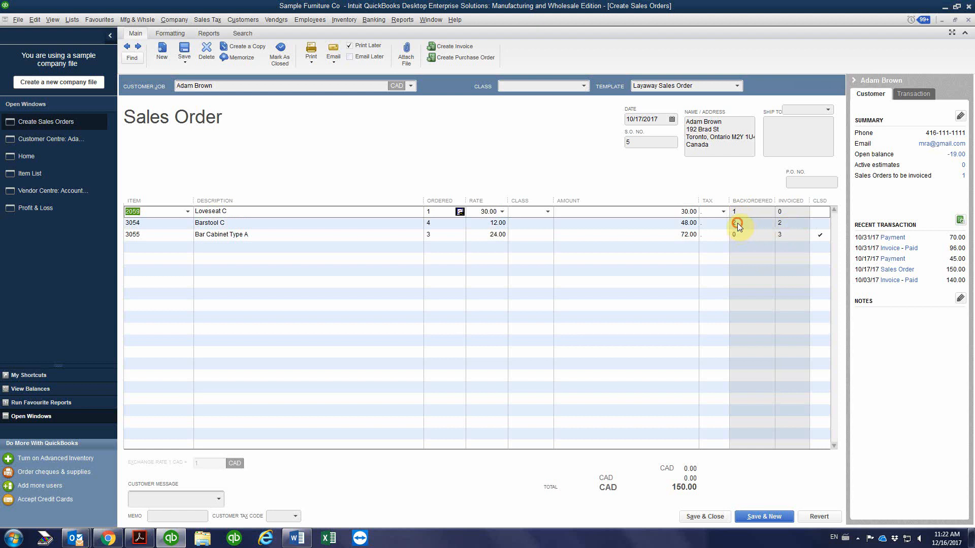
left_click(737, 223)
left_click(739, 236)
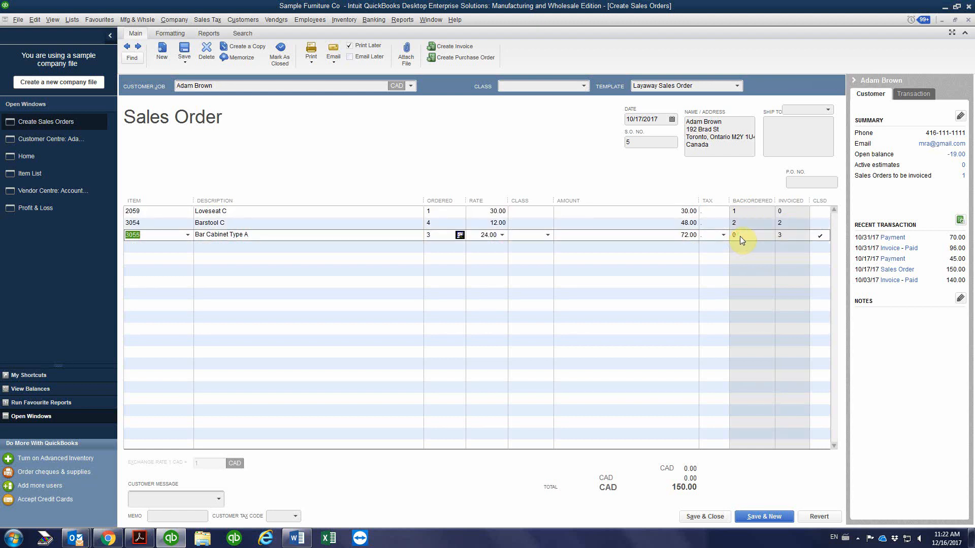
left_click(739, 223)
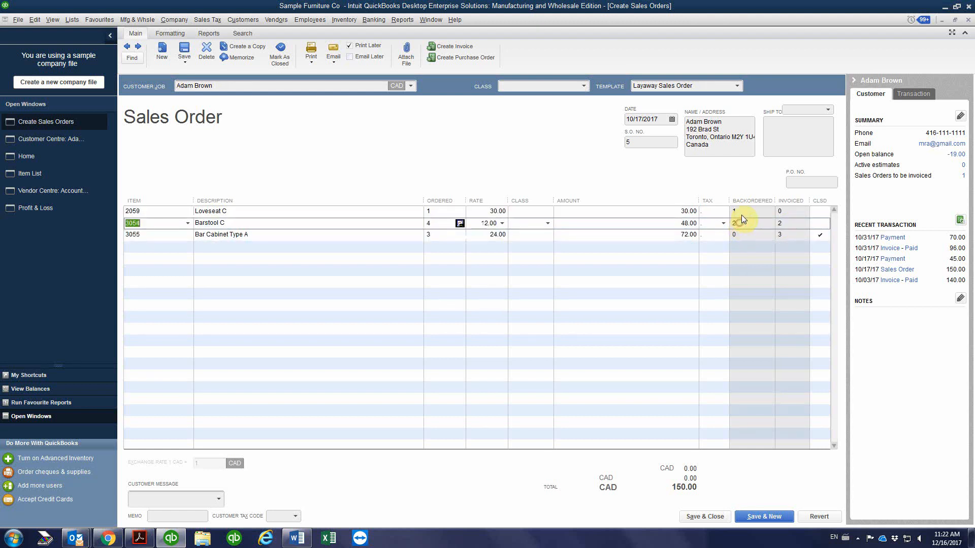
left_click(741, 211)
left_click(741, 224)
left_click(739, 211)
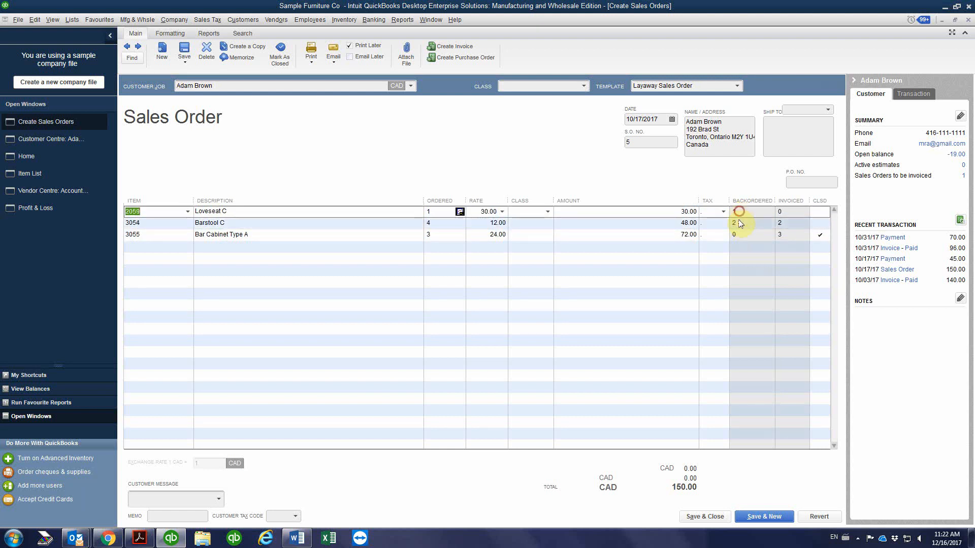
left_click(740, 223)
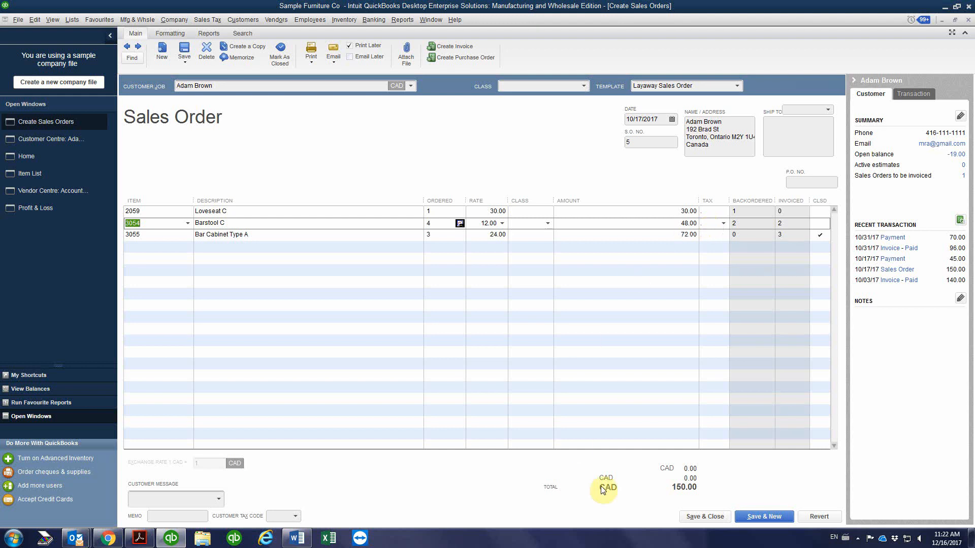
left_click(702, 518)
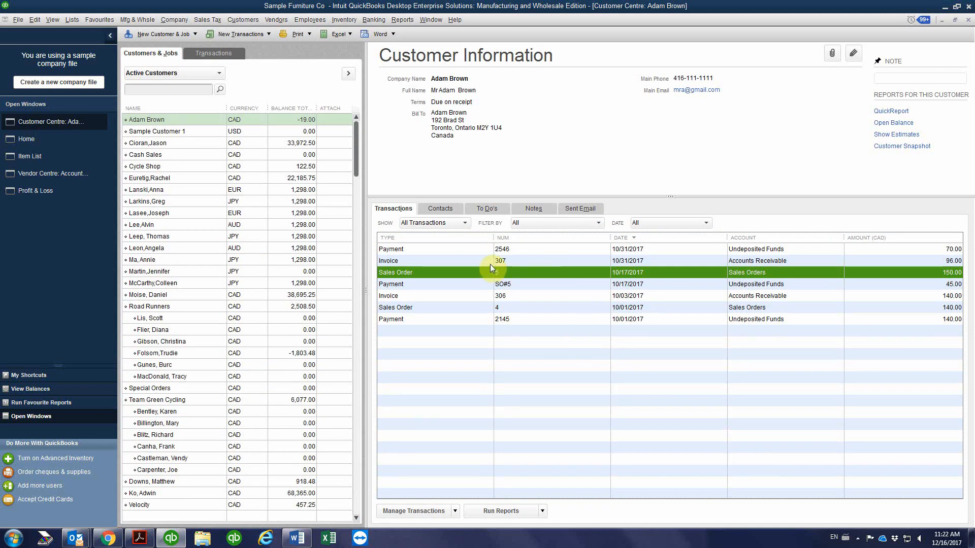
View and close the 10/31/2017 invoice, and show the customer's Balance Details to review the 10/31/2017 payment
double_click(528, 262)
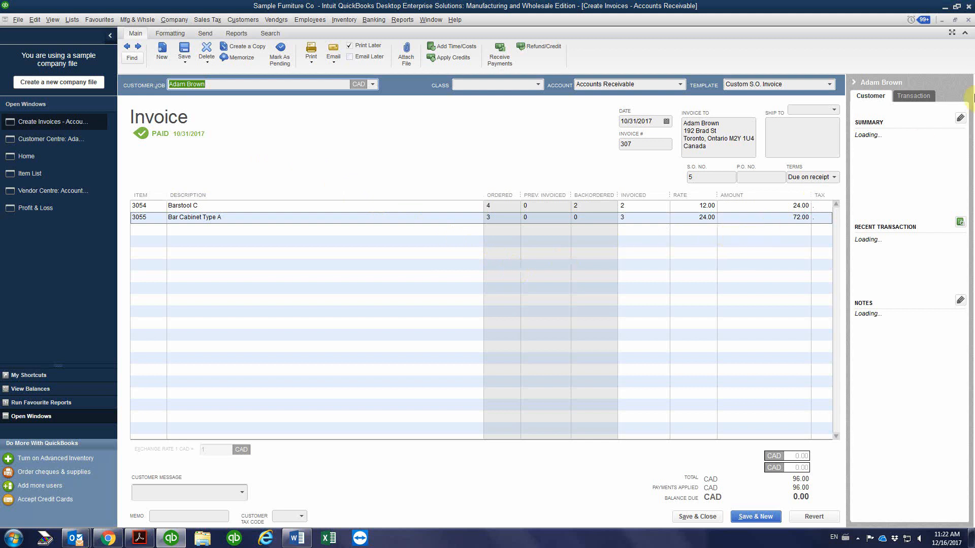
left_click(968, 20)
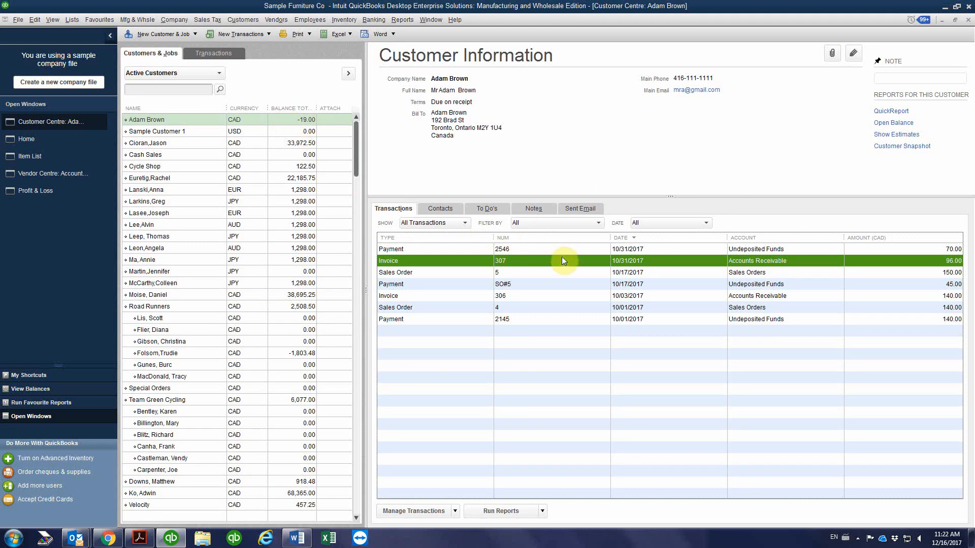
left_click(441, 225)
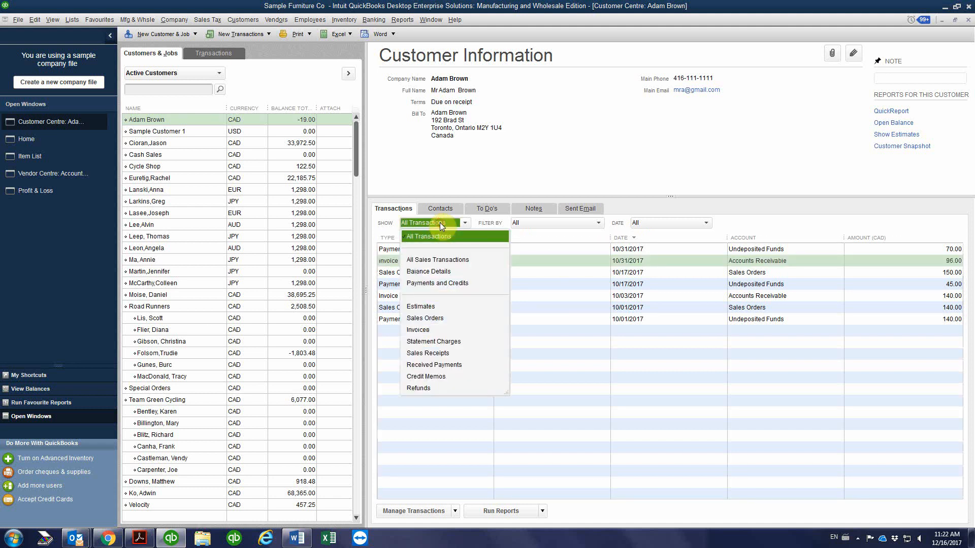
left_click(441, 271)
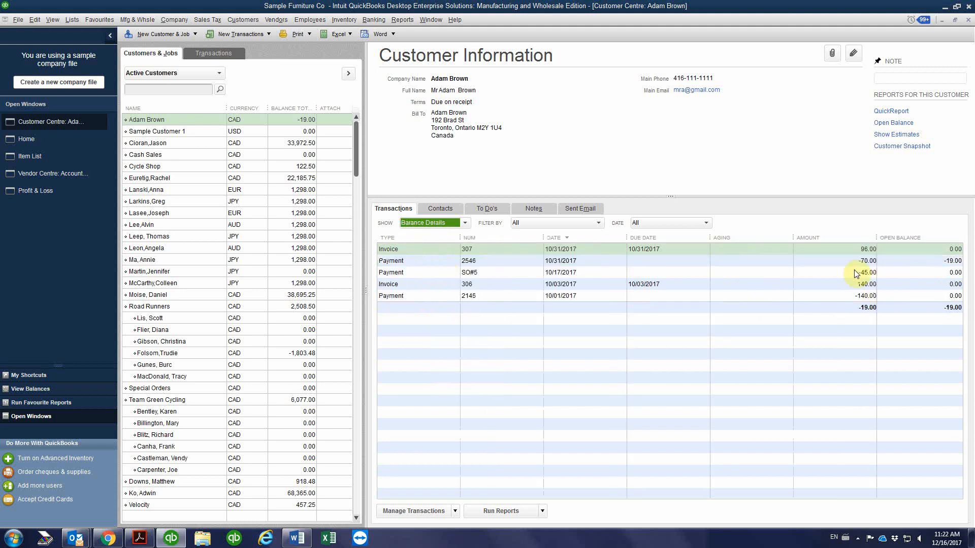
left_click(827, 260)
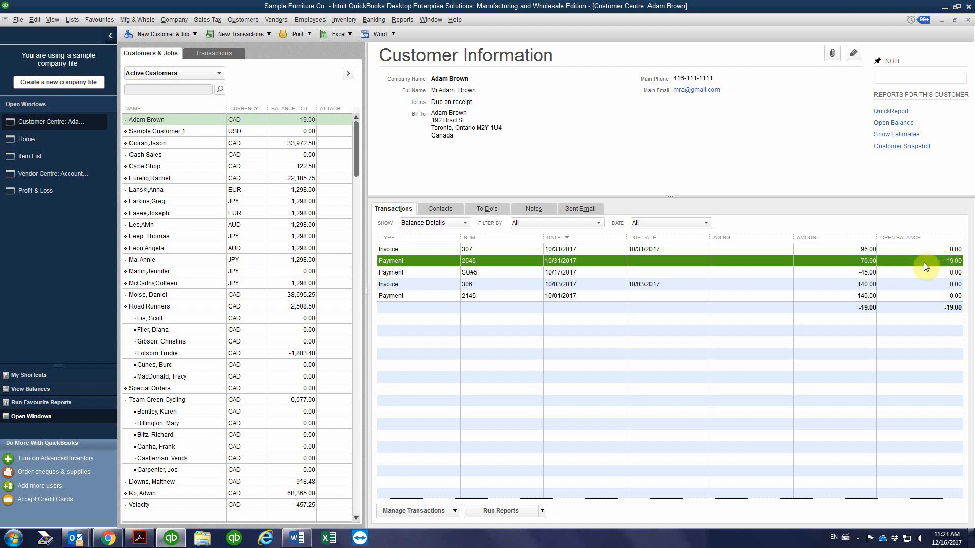
Switch the customer's transaction list back to All Transactions and open the 10/17/2017 sales order
left_click(445, 224)
left_click(430, 236)
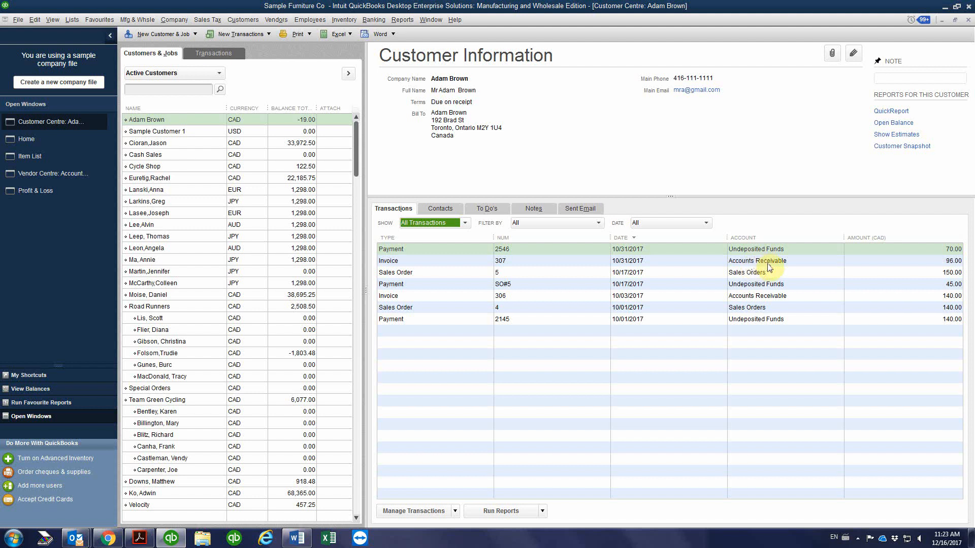
double_click(583, 272)
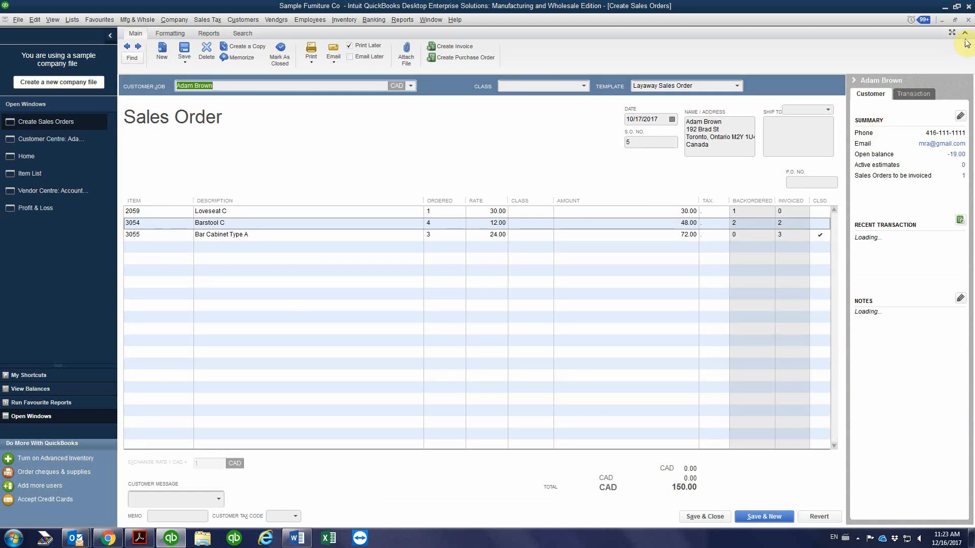
Close the sales order, filter the customer's transaction list to Sales Orders, and check the 10/17/2017 order's open balance
left_click(968, 20)
left_click(422, 222)
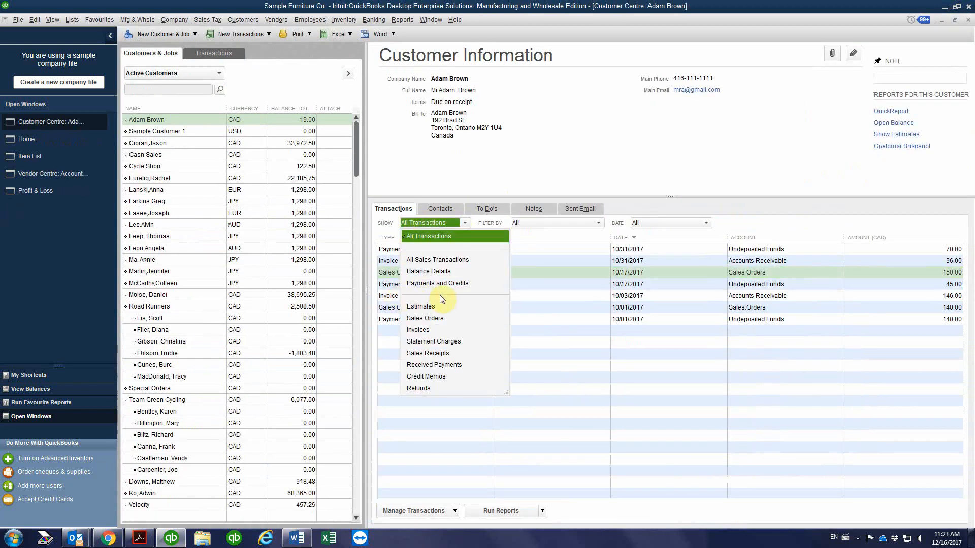
left_click(425, 318)
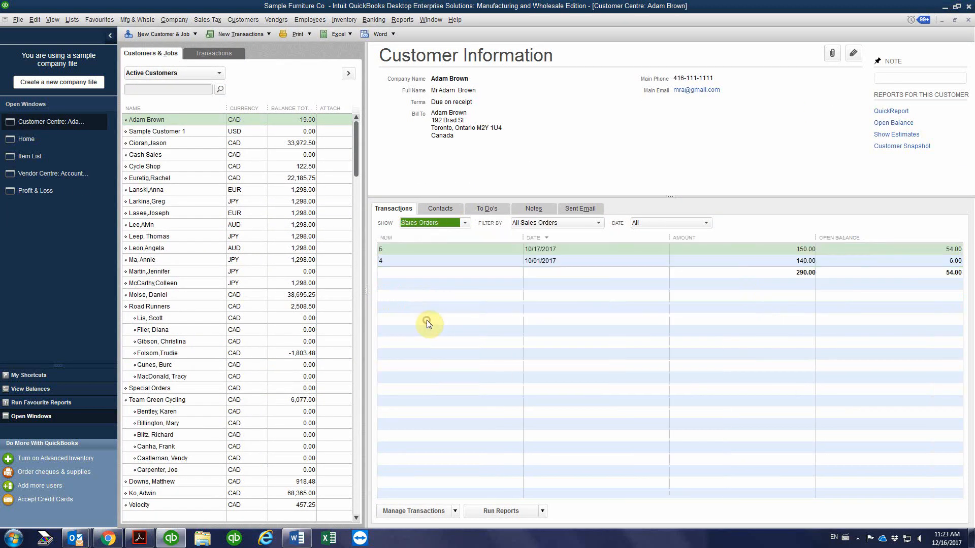
left_click(775, 248)
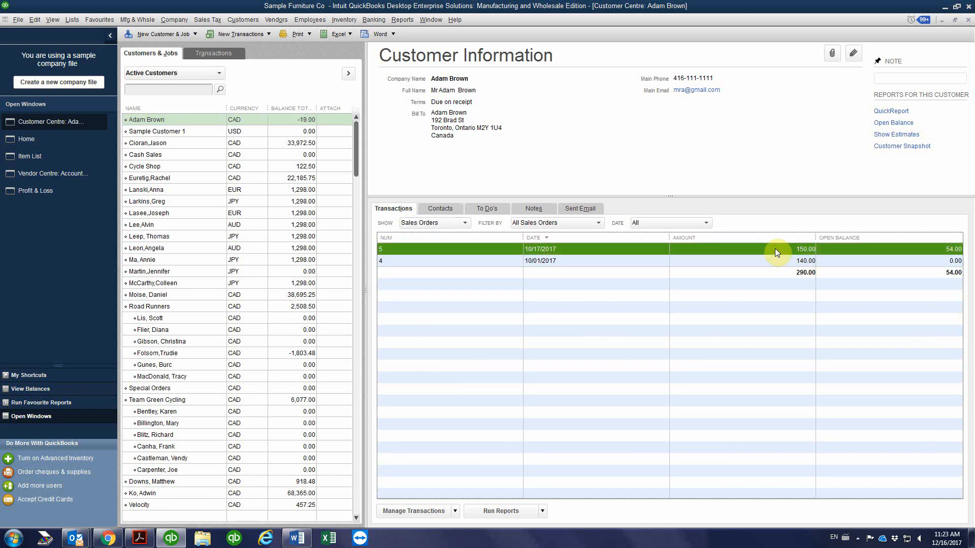
Open the 10/17/2017 sales order, examine the backordered quantities of Loveseat C and Barstool C, and close it
double_click(847, 250)
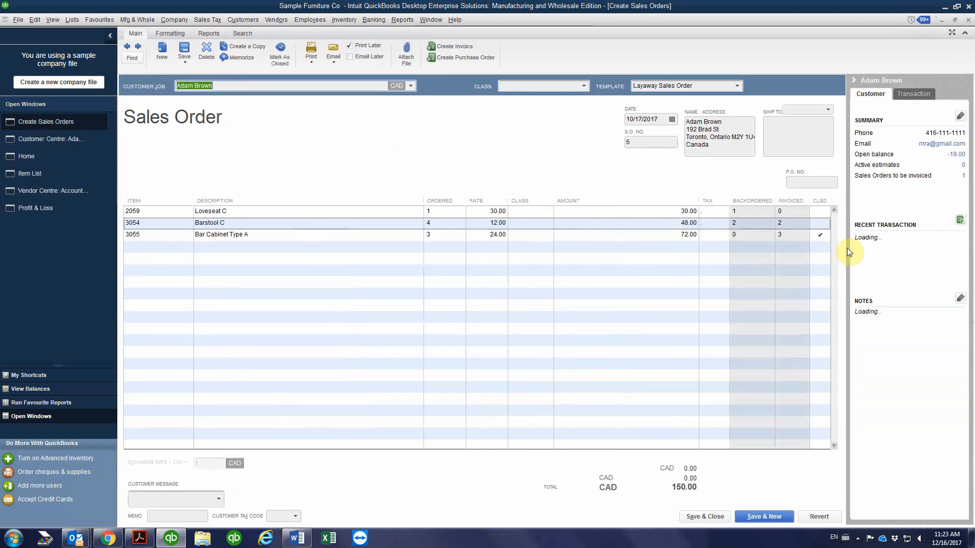
left_click(739, 210)
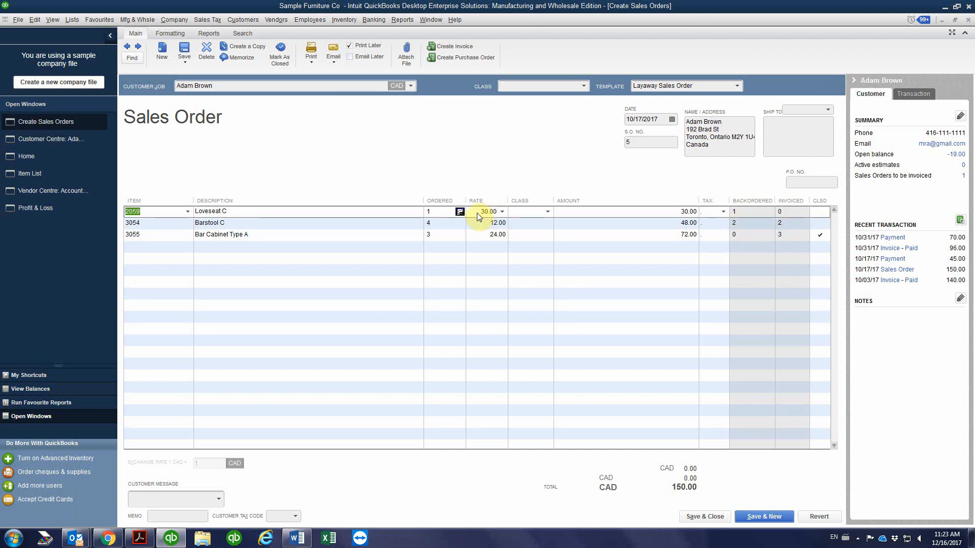
left_click(745, 225)
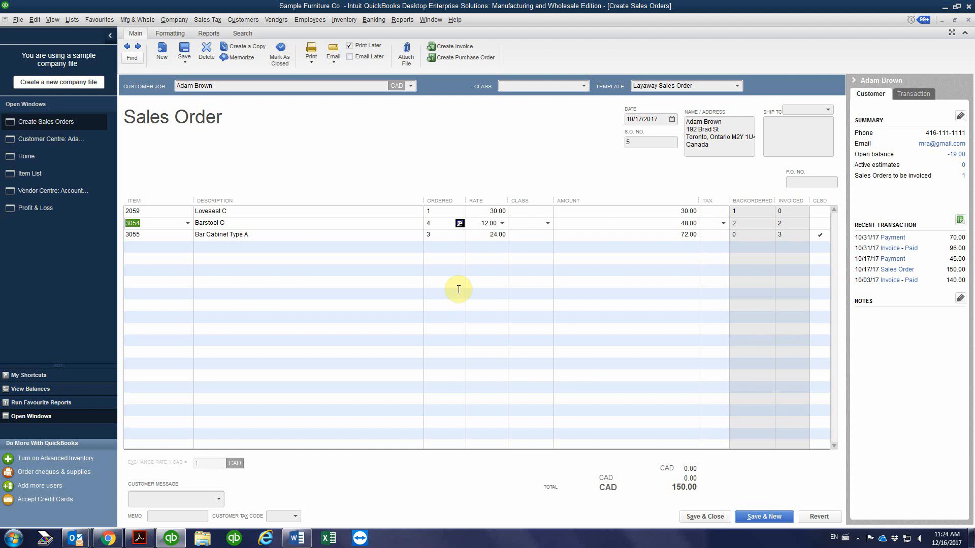
left_click(968, 19)
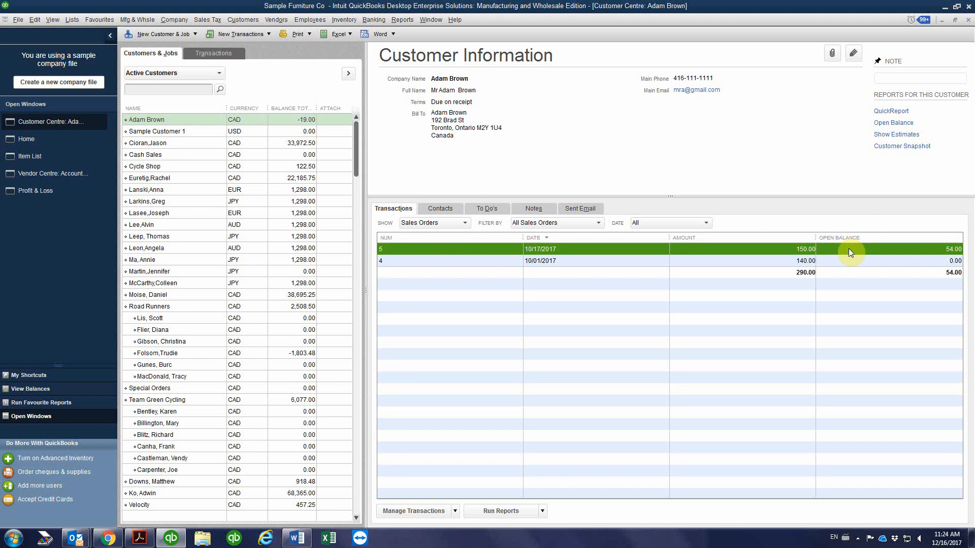
Compare the customer's total balance with the 10/17/2017 sales order, and switch the transaction list back to All Transactions
left_click(291, 120)
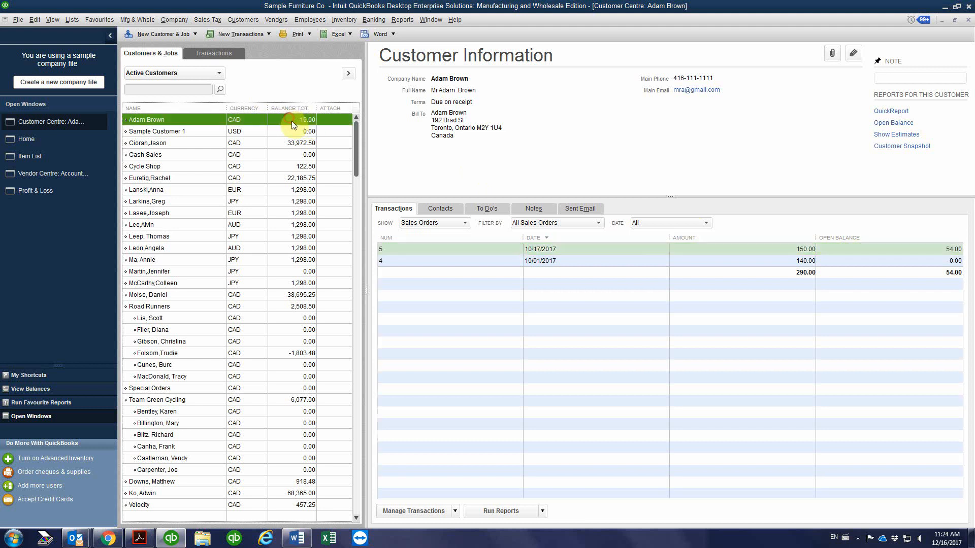
left_click(757, 251)
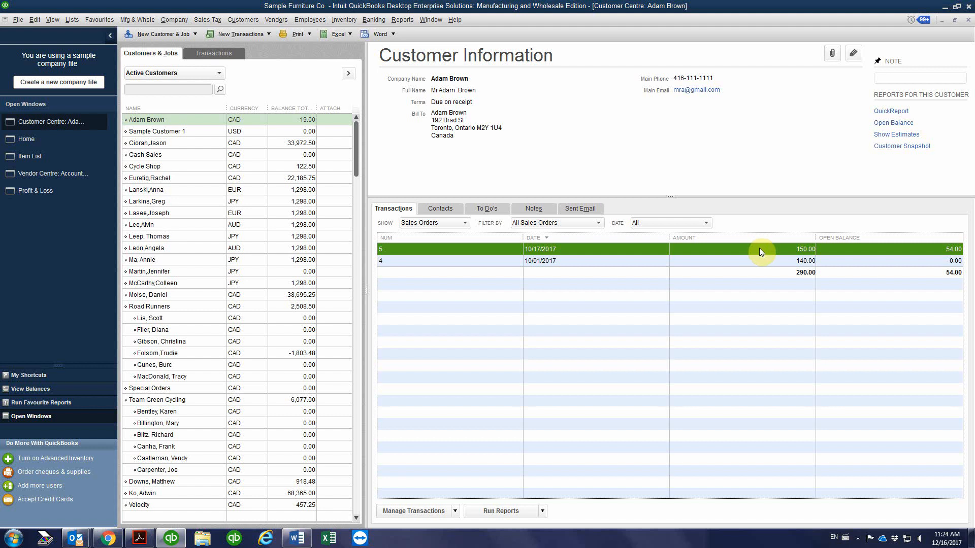
left_click(422, 224)
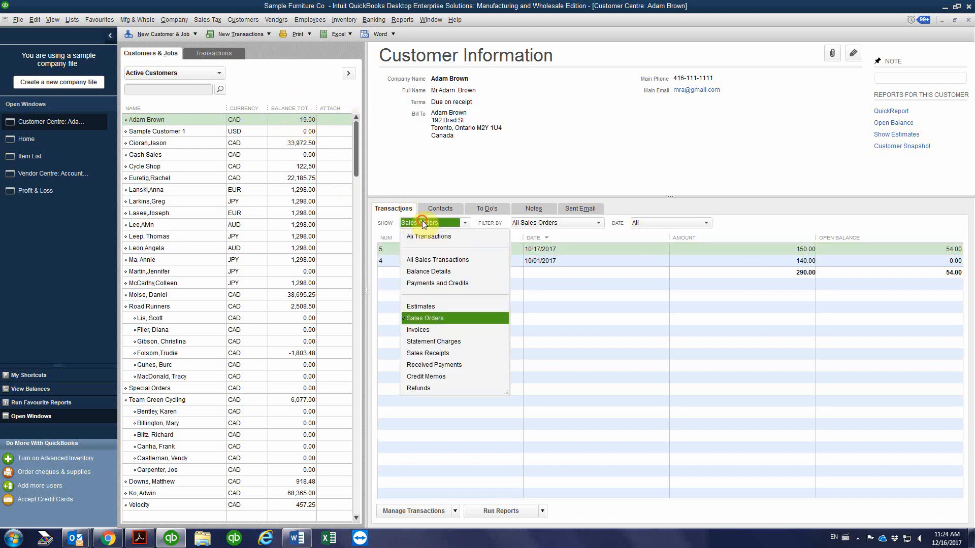
left_click(431, 235)
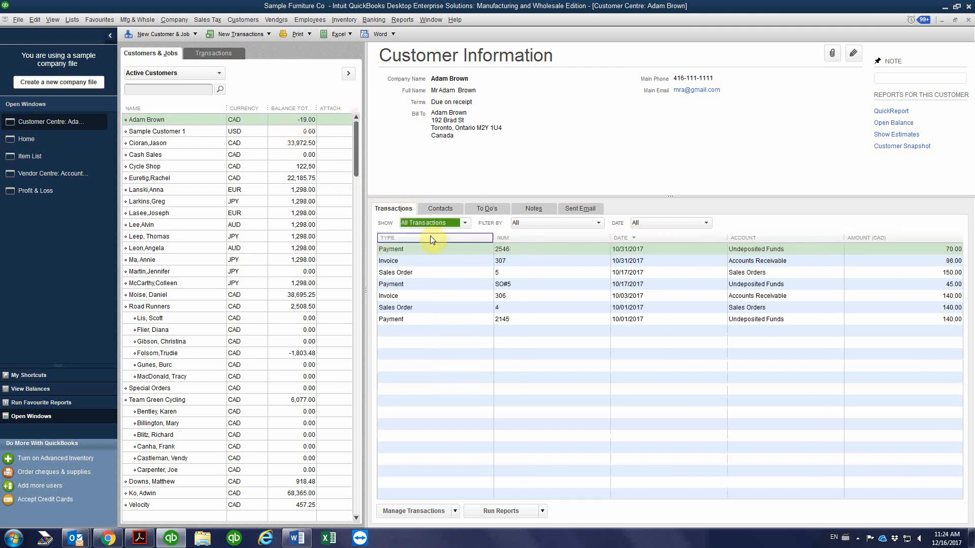
Start a new customer payment from the selected customer's record and date it 11/14/2017
left_click(240, 34)
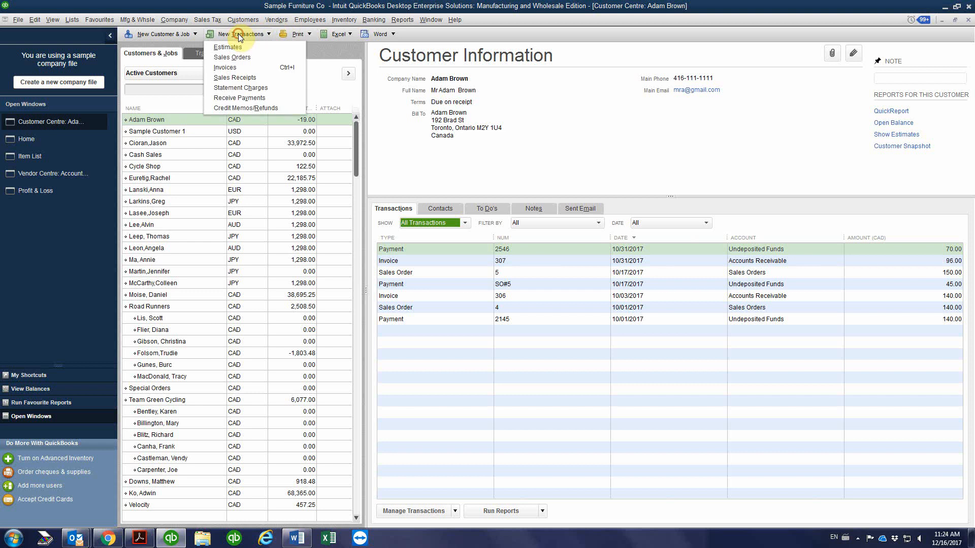
left_click(249, 99)
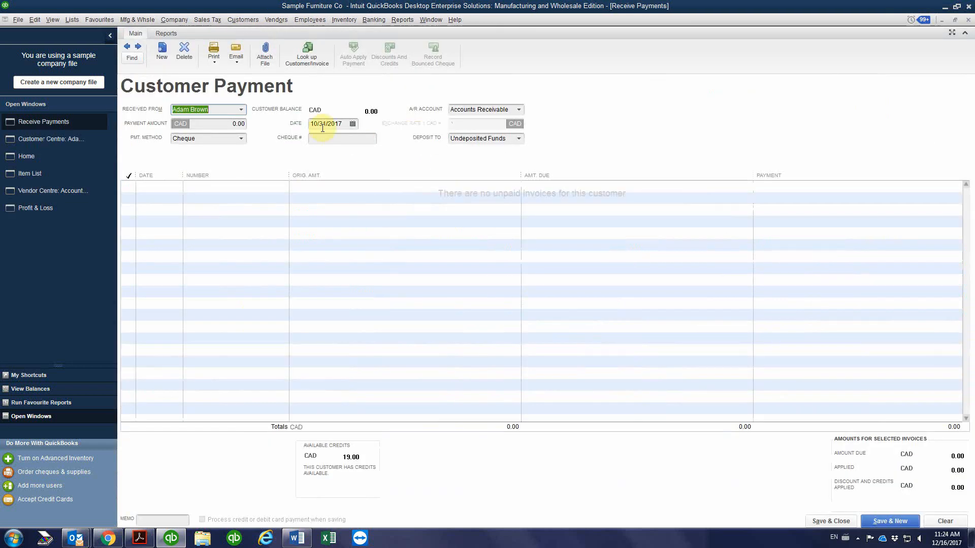
left_click(352, 126)
left_click(392, 141)
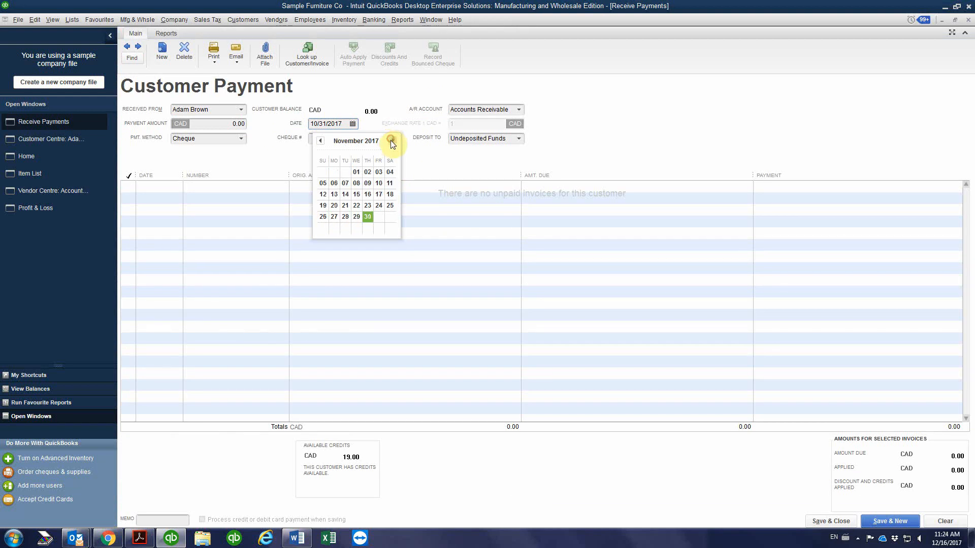
left_click(345, 194)
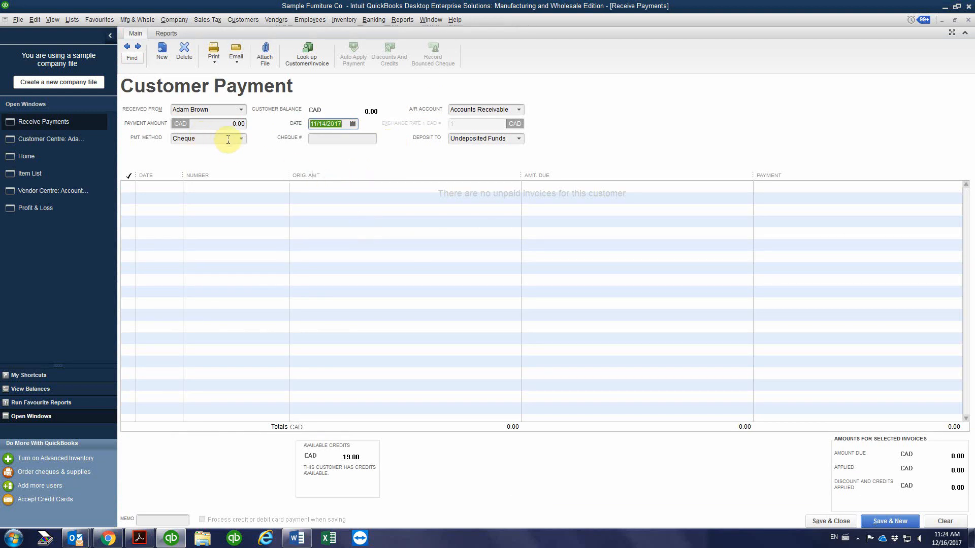
Enter a payment amount of 35.00 with cheque number 3415, and save the payment as a credit on the customer's account
left_click(220, 127)
type("35.00")
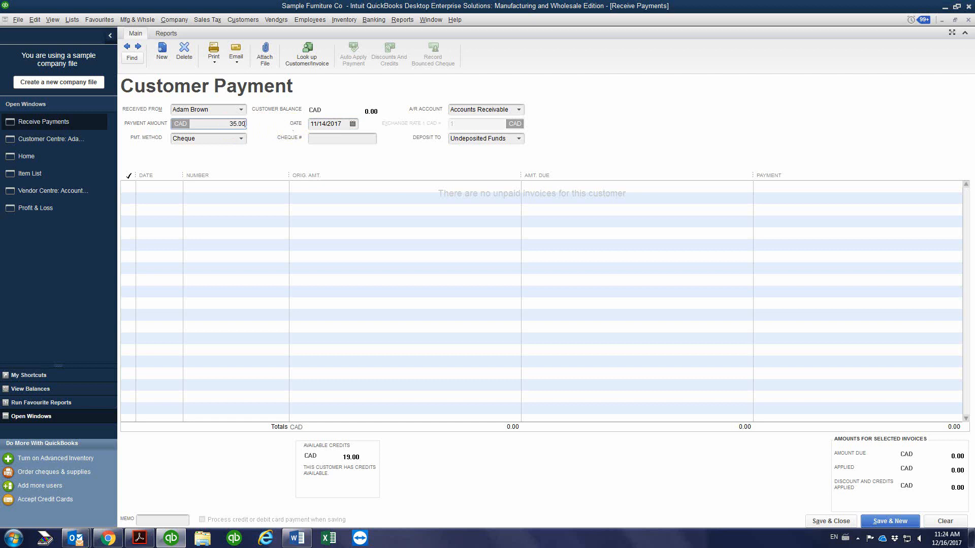
left_click(316, 138)
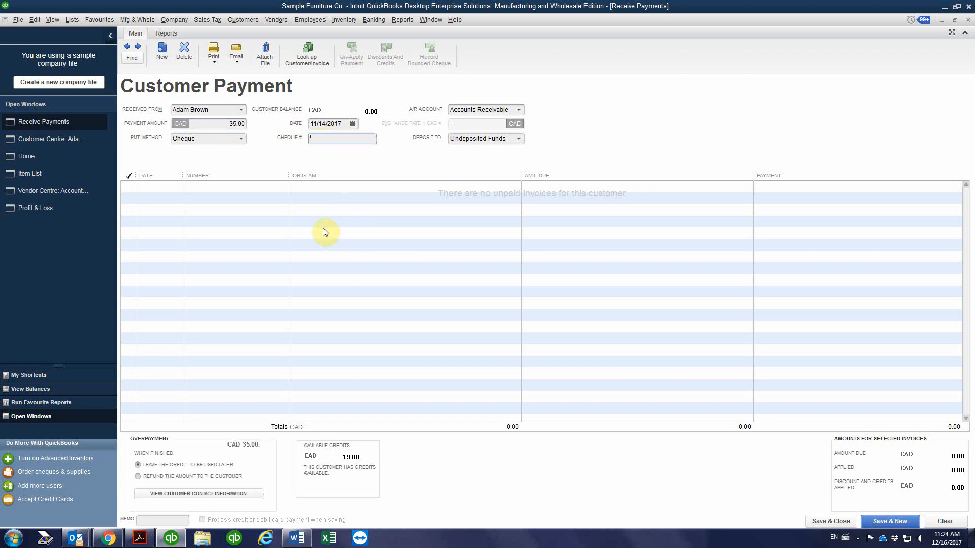
type("3415")
left_click(830, 521)
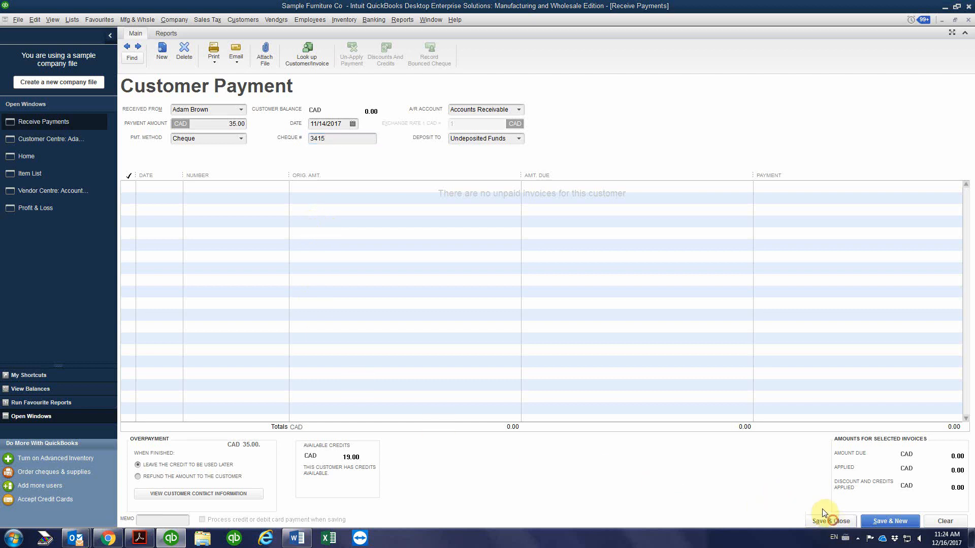
left_click(464, 242)
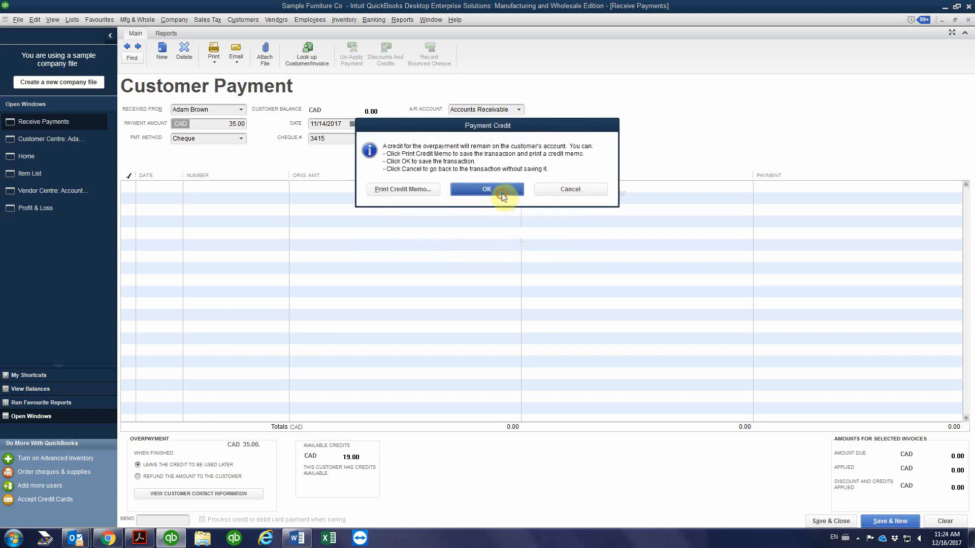
left_click(500, 194)
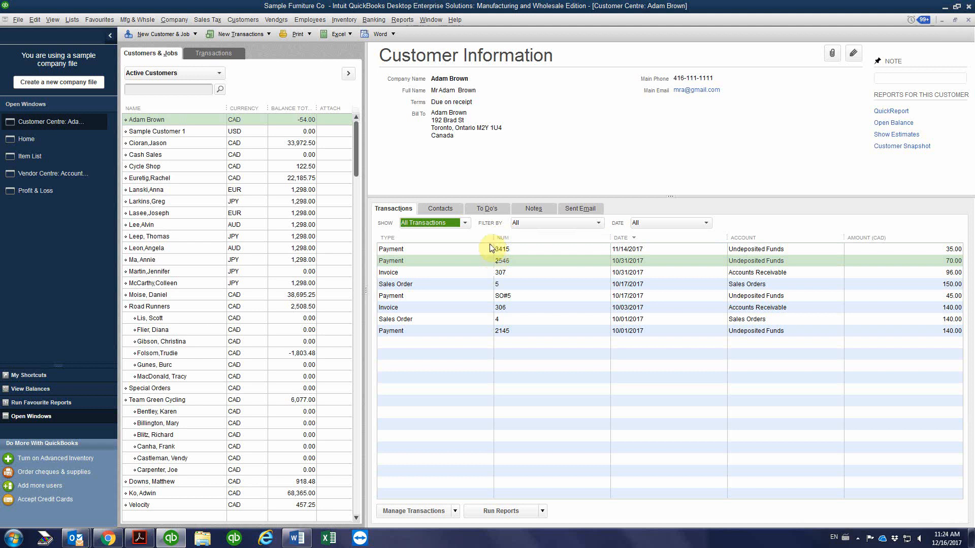
Open the 10/17/2017 sales order and create an invoice for all of the sales order, accepting the zero amount items
double_click(525, 284)
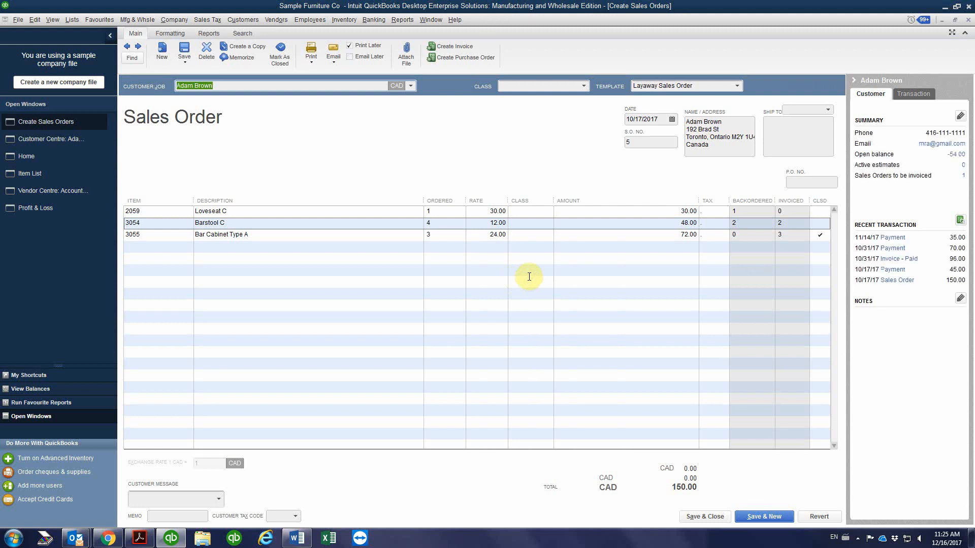
left_click(447, 46)
left_click(463, 186)
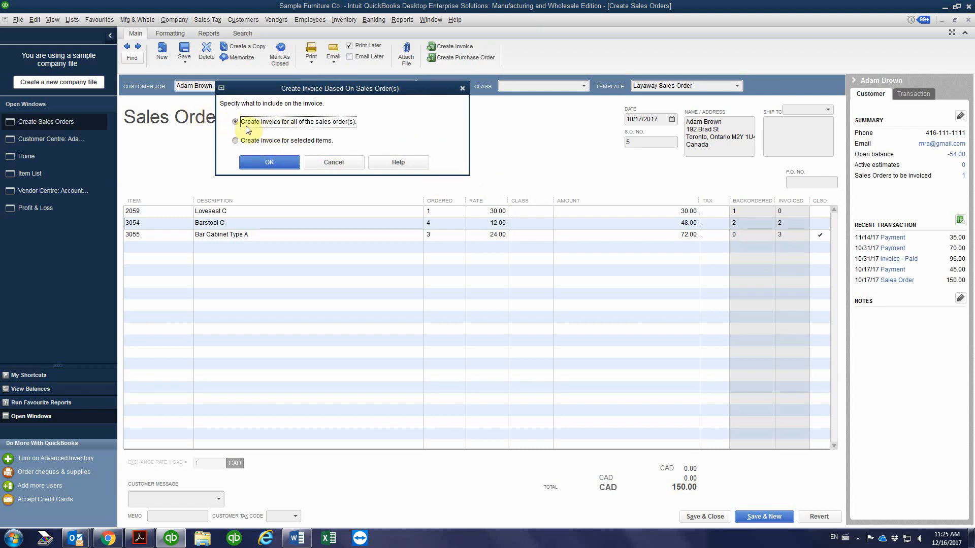
left_click(265, 165)
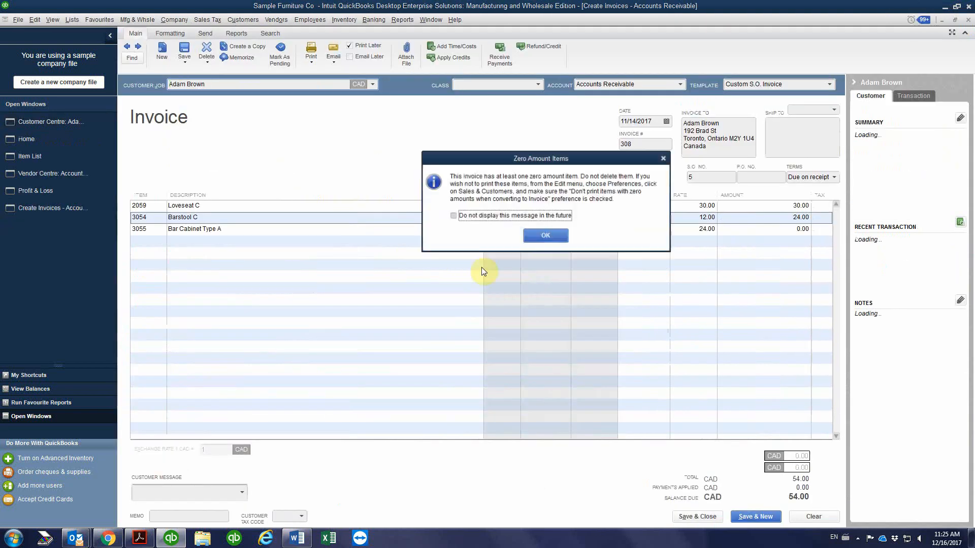
left_click(546, 234)
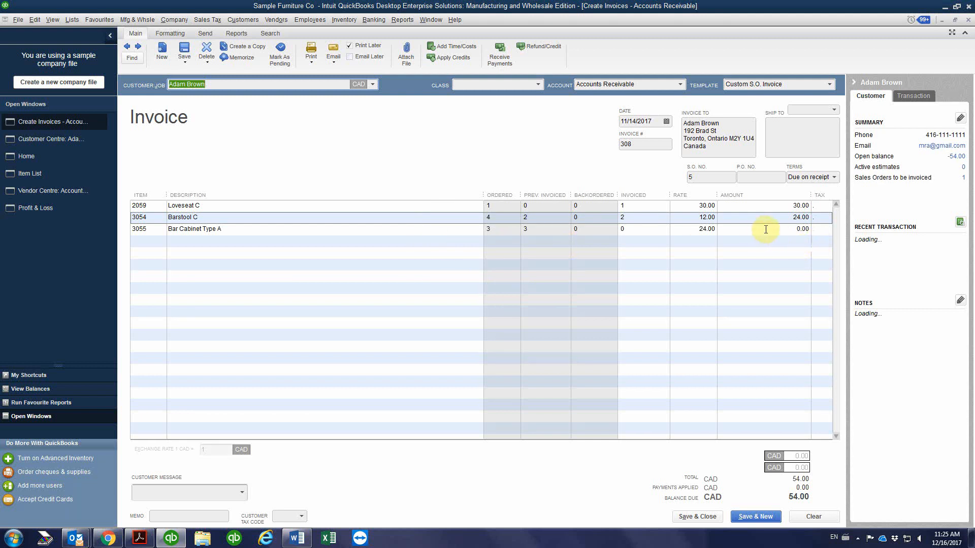
Examine the ordered, previously invoiced and invoiced quantities of Loveseat C, Barstool C and Bar Cabinet Type A on the invoice
left_click(637, 205)
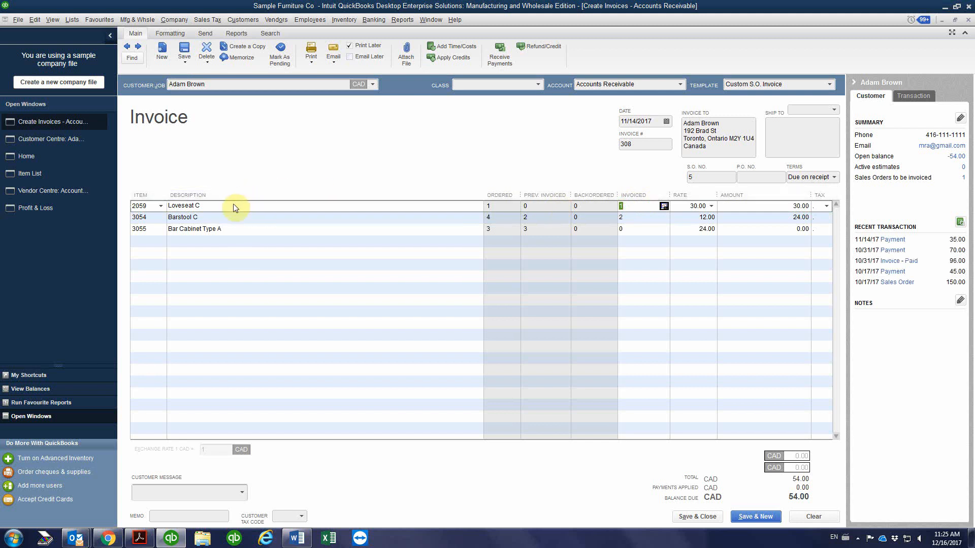
left_click(631, 217)
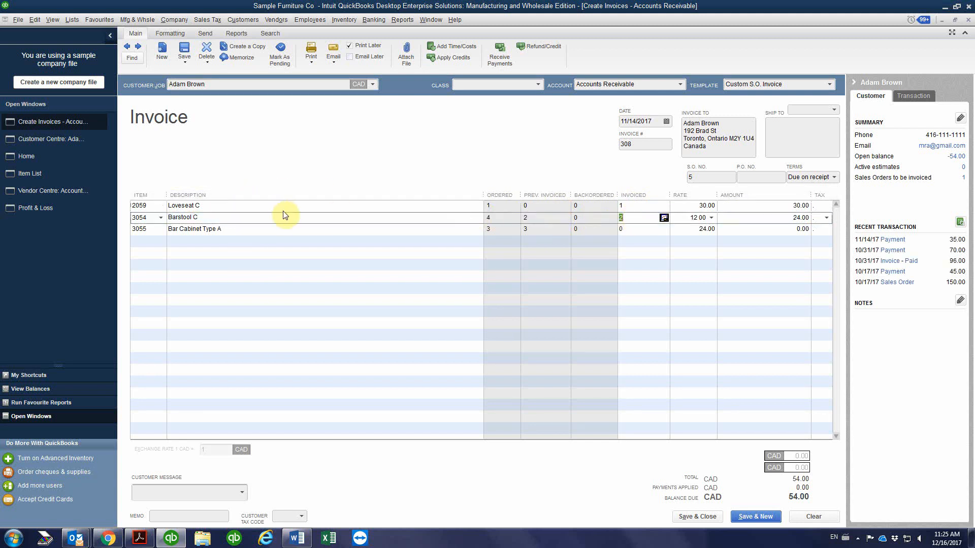
left_click(239, 218)
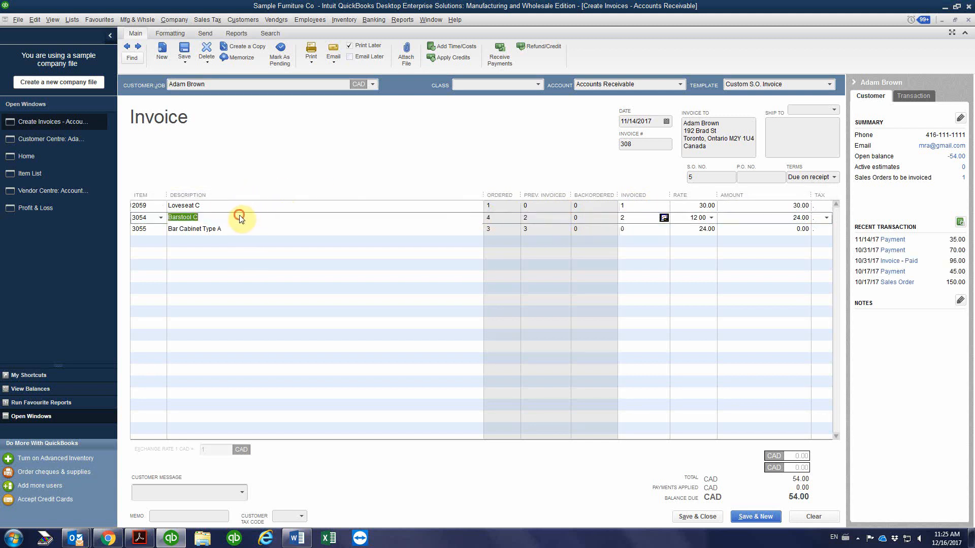
left_click(635, 229)
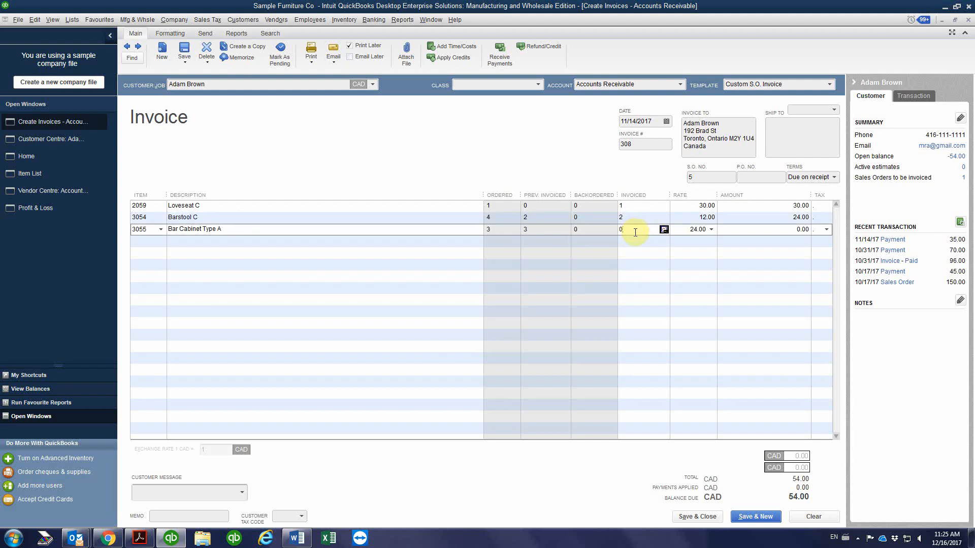
left_click(644, 263)
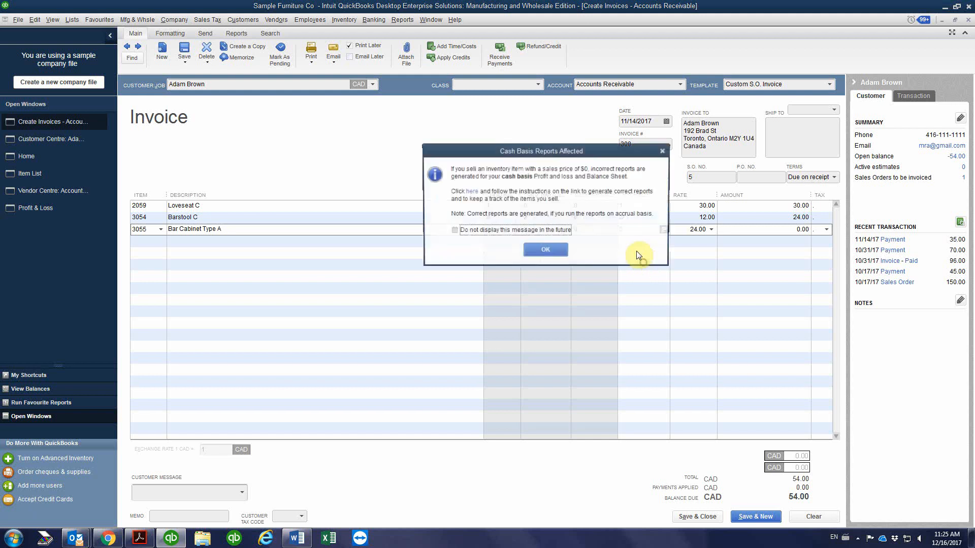
left_click(664, 150)
left_click(642, 229)
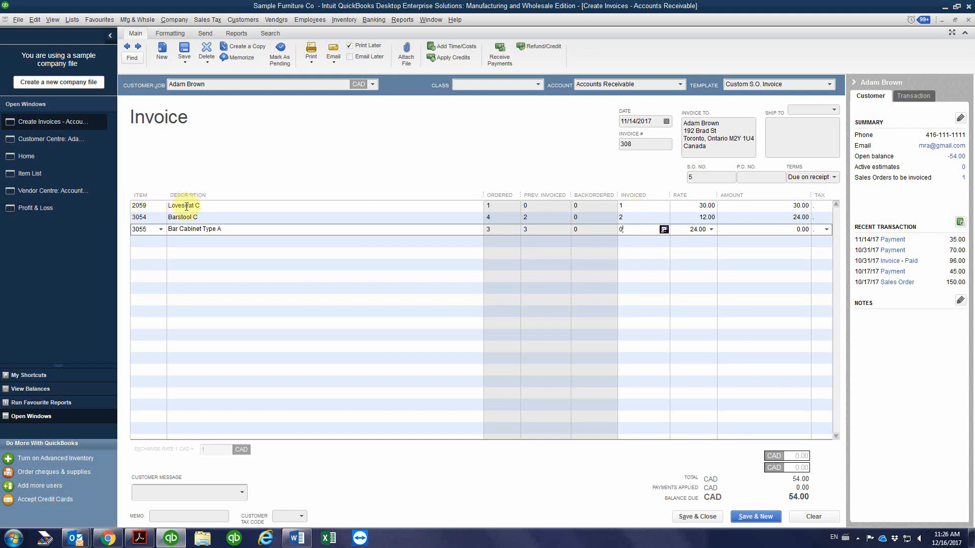
left_click(627, 205)
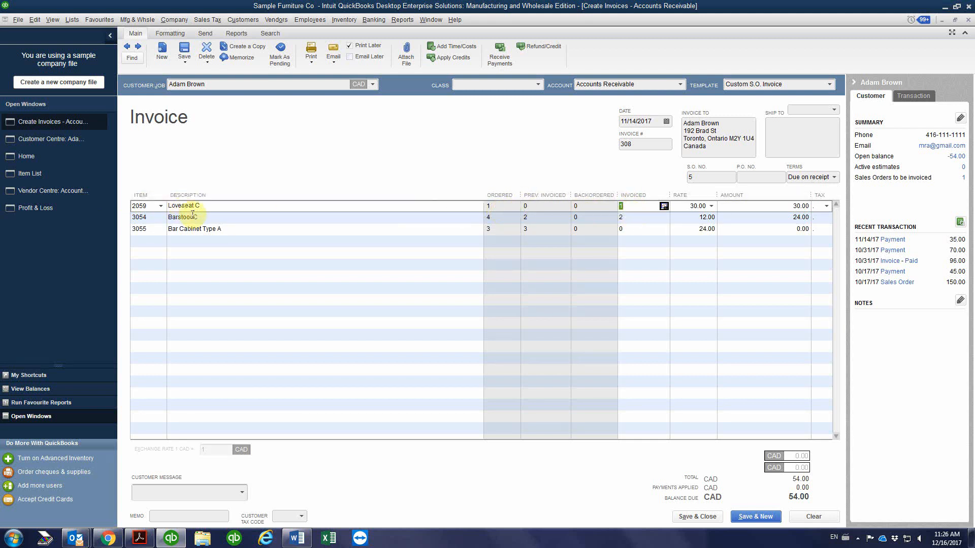
left_click(625, 218)
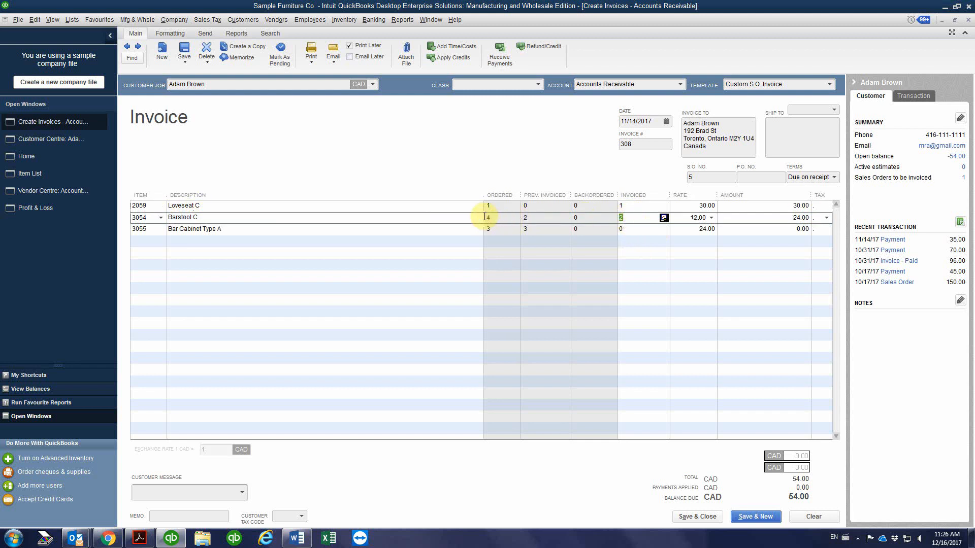
left_click(530, 218)
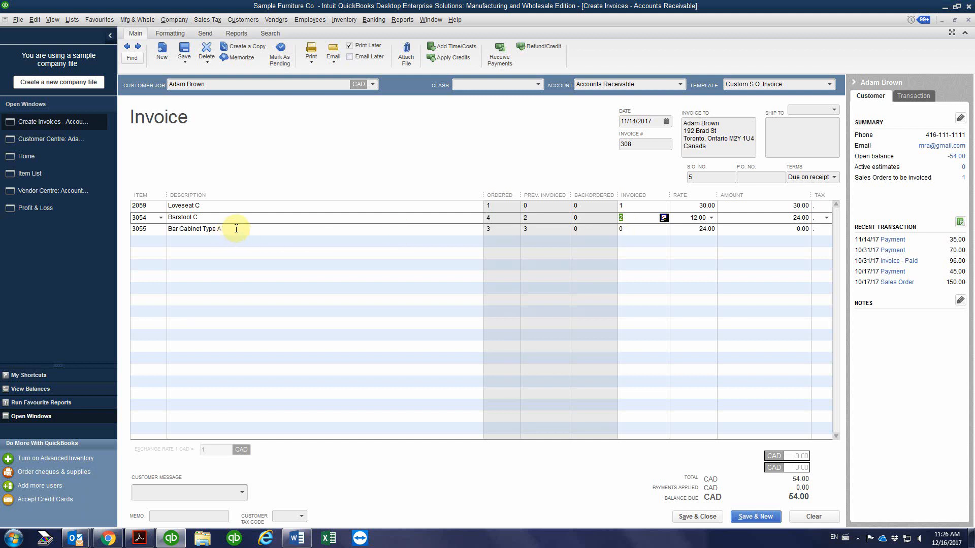
Delete the Bar Cabinet Type A line from the invoice
left_click(643, 231)
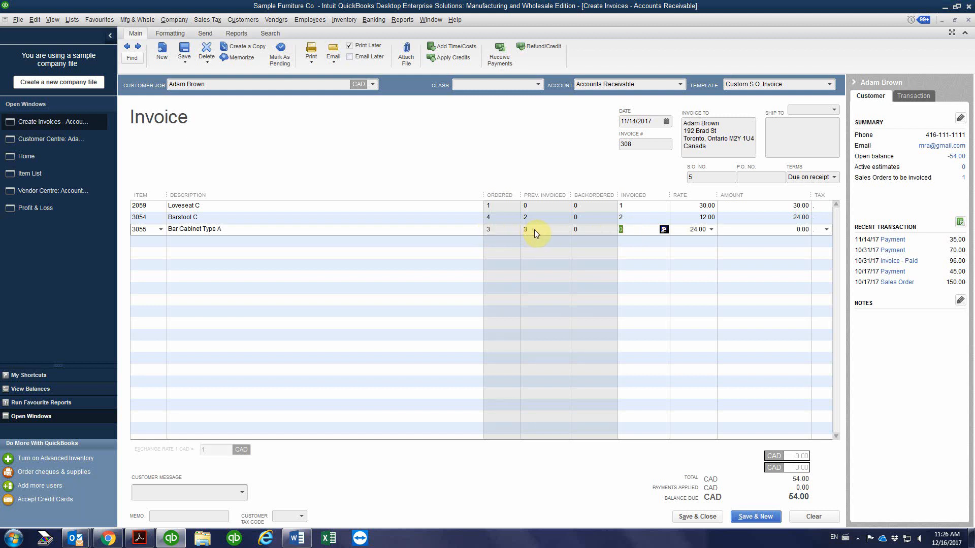
right_click(626, 231)
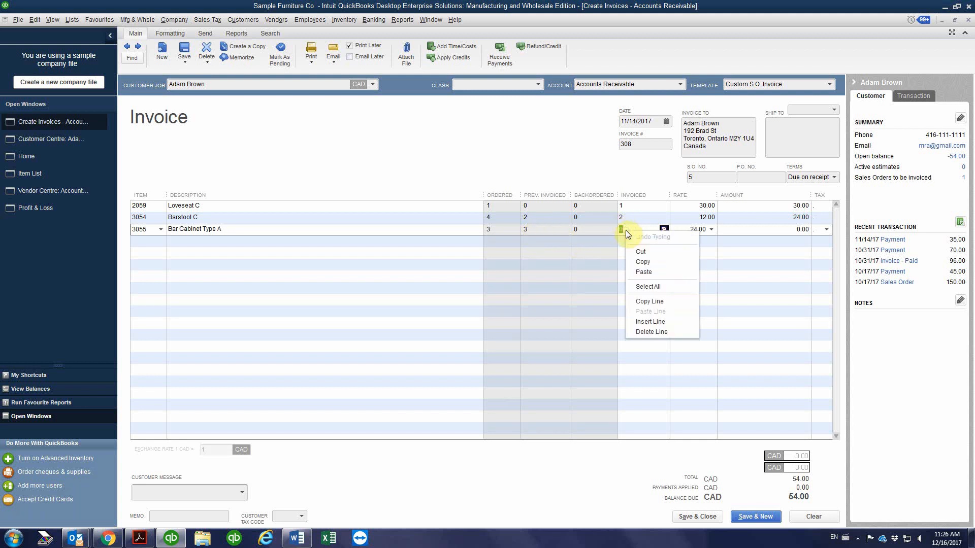
left_click(668, 331)
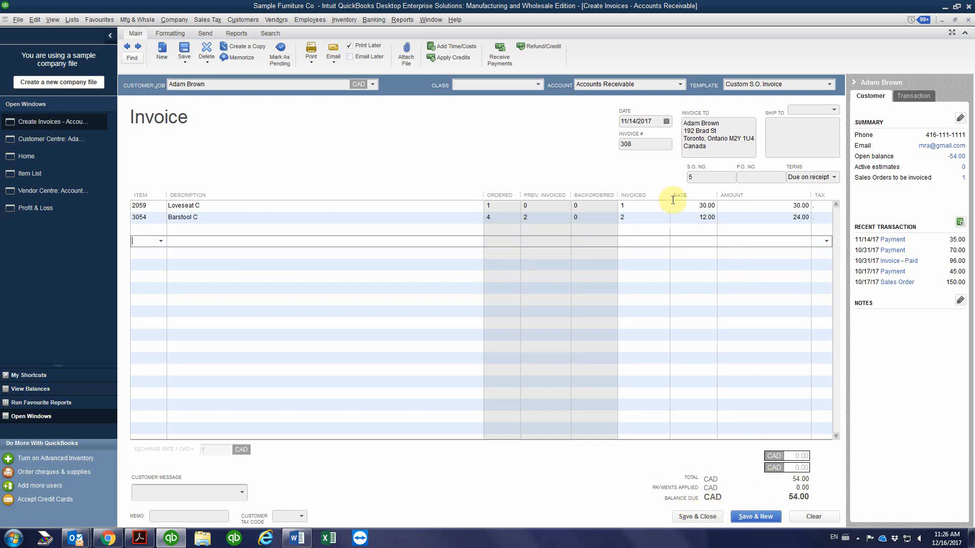
Set the invoice date to 11/14/2017, then save and close the invoice without applying the customer's available credits
left_click(700, 177)
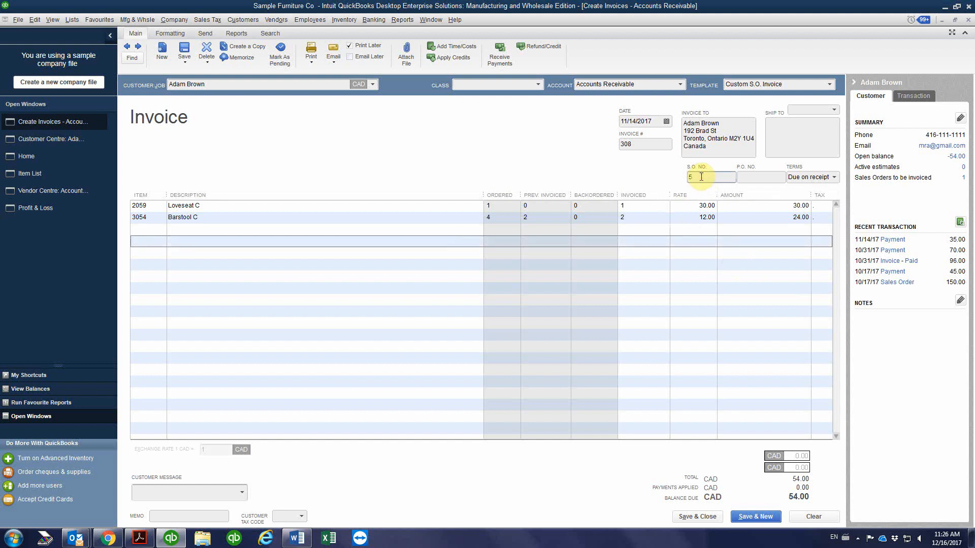
left_click(668, 122)
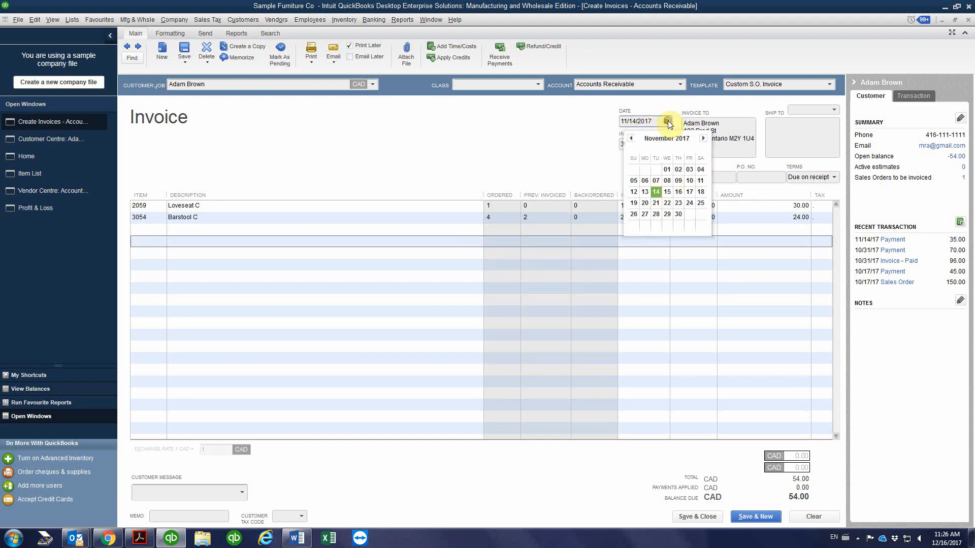
left_click(656, 192)
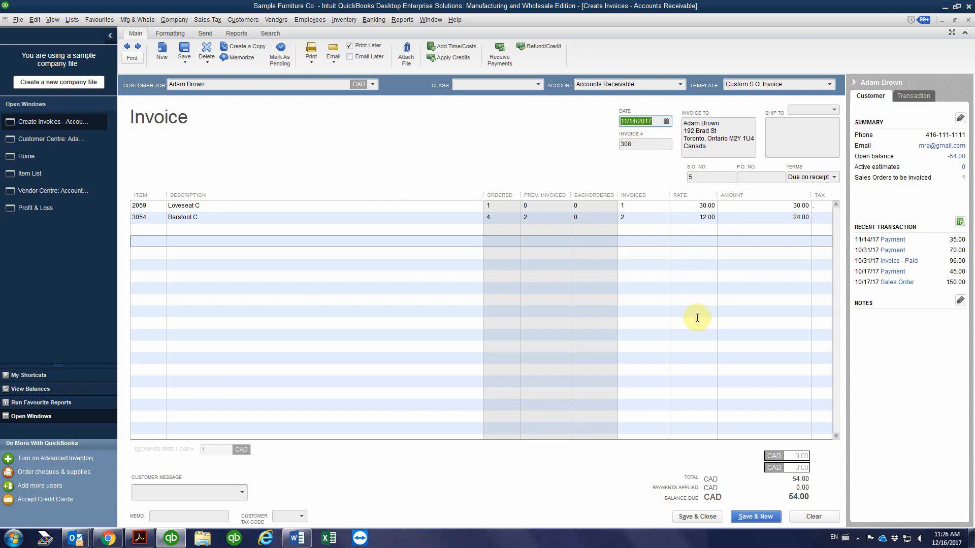
left_click(694, 517)
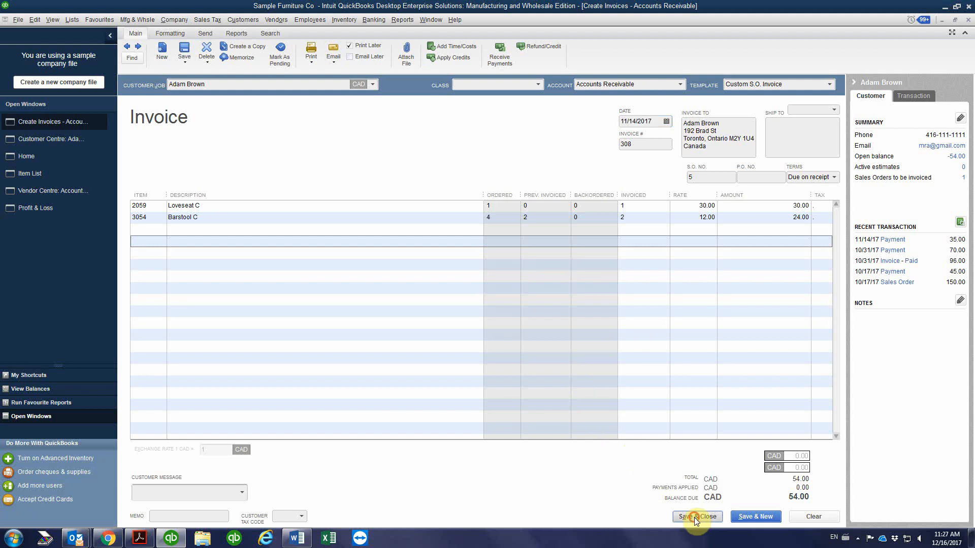
left_click(470, 244)
left_click(456, 180)
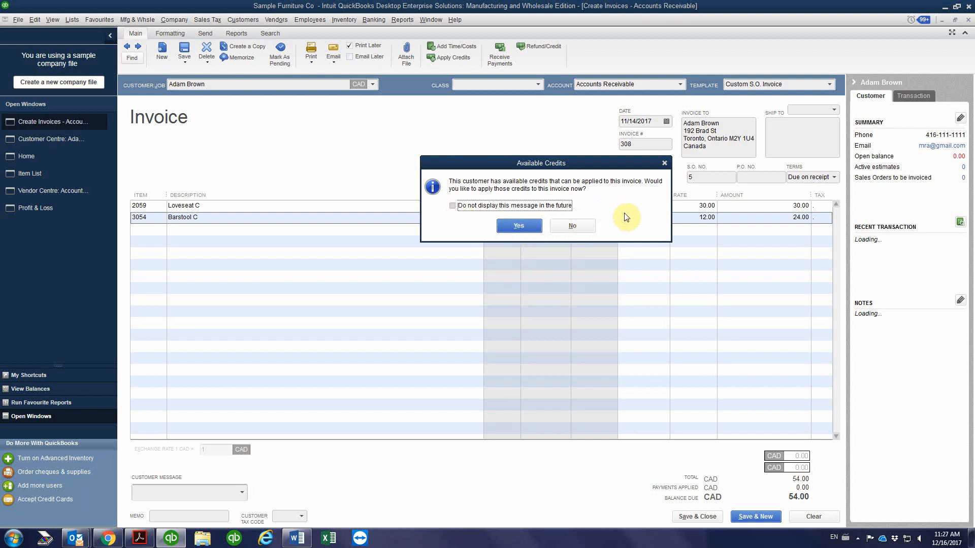
left_click(577, 228)
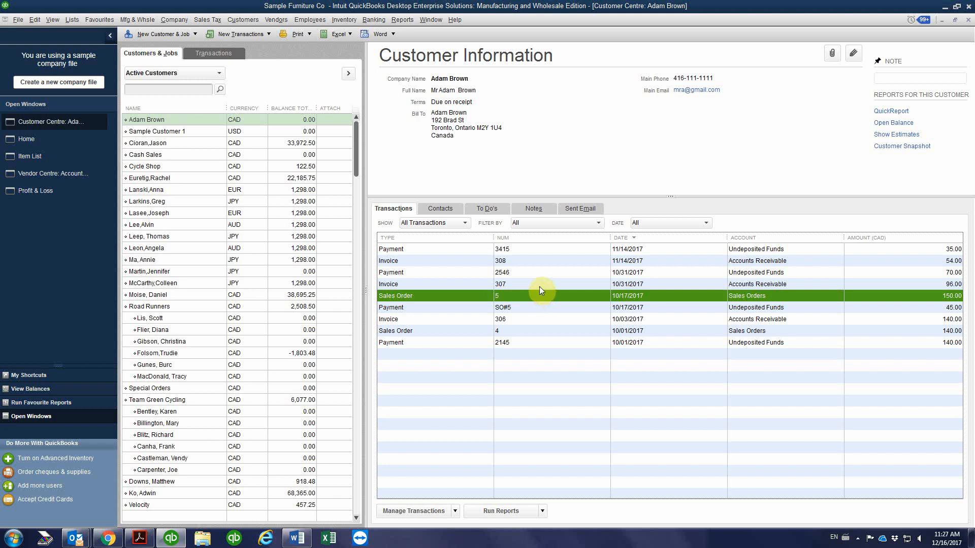
List the customer's invoices for all dates and check the open balance of the 11/14/2017 invoice
left_click(282, 119)
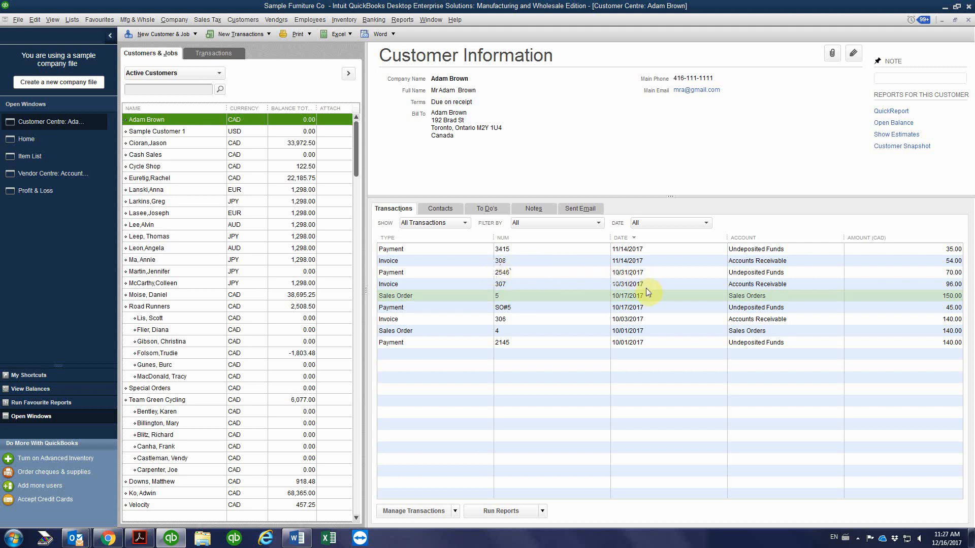
left_click(427, 223)
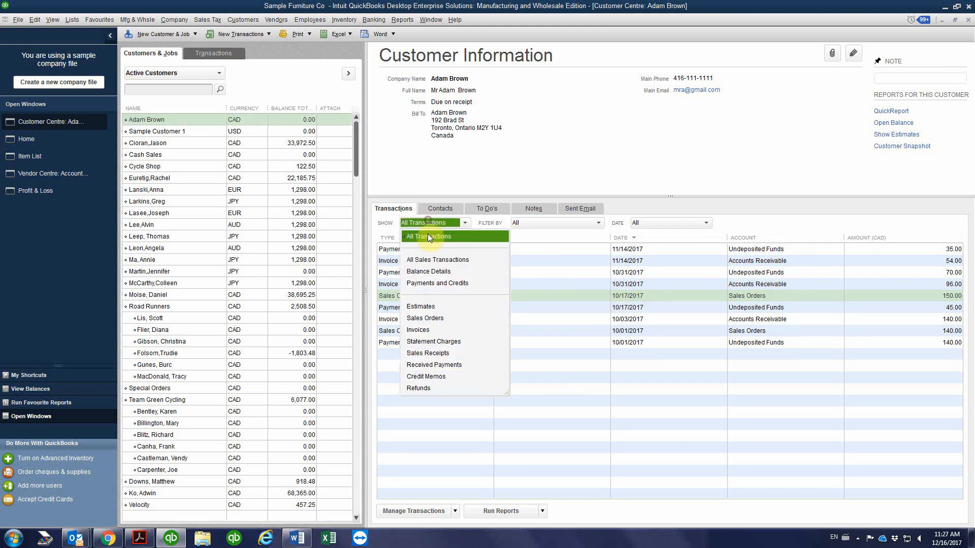
left_click(418, 330)
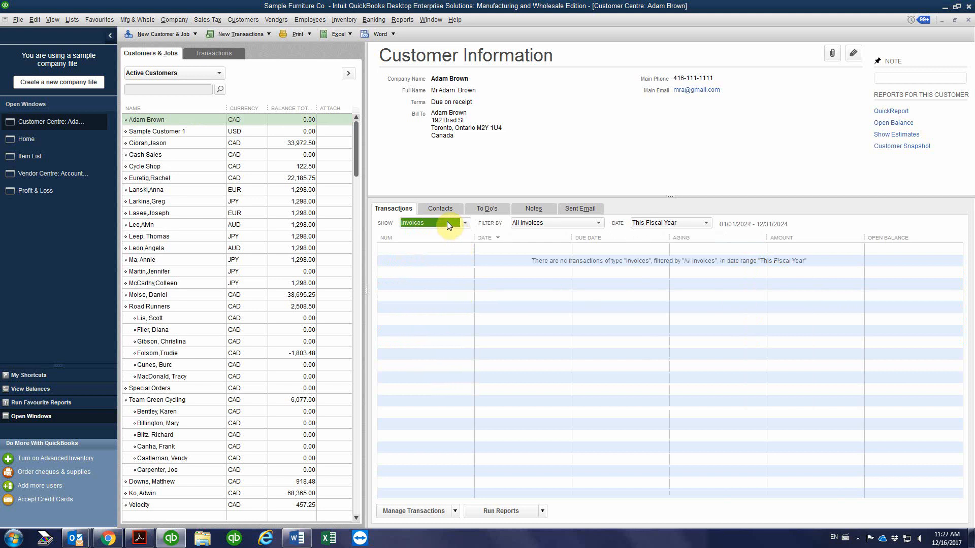
left_click(660, 224)
scroll(647, 239, "up", 1)
left_click(647, 235)
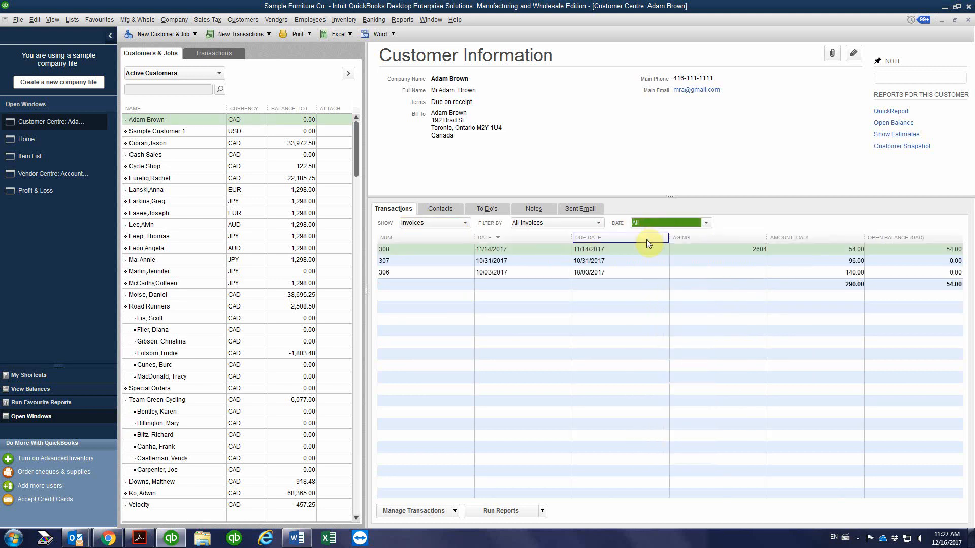
left_click(723, 251)
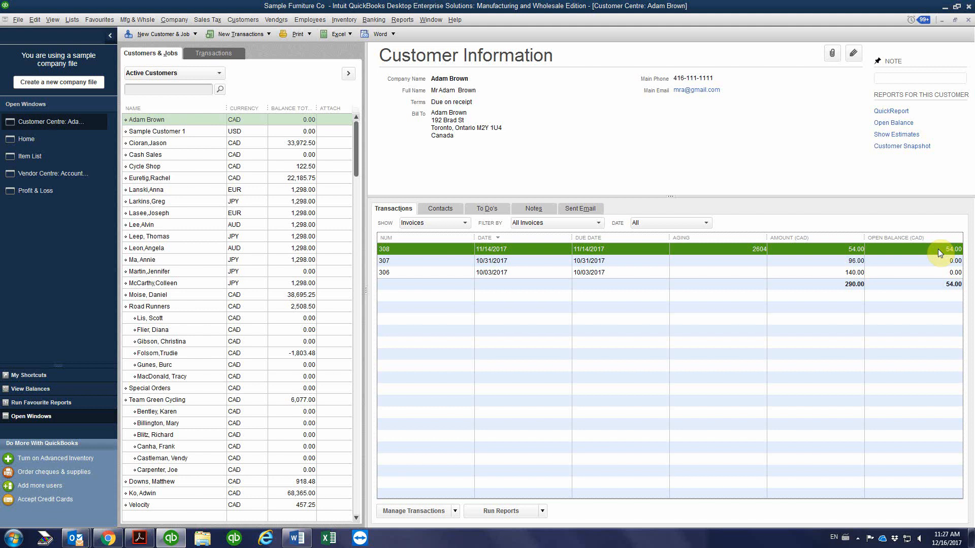
List the customer's received payments for all dates and compare the unapplied amounts of the 10/31/2017 and 11/14/2017 cheques
left_click(434, 224)
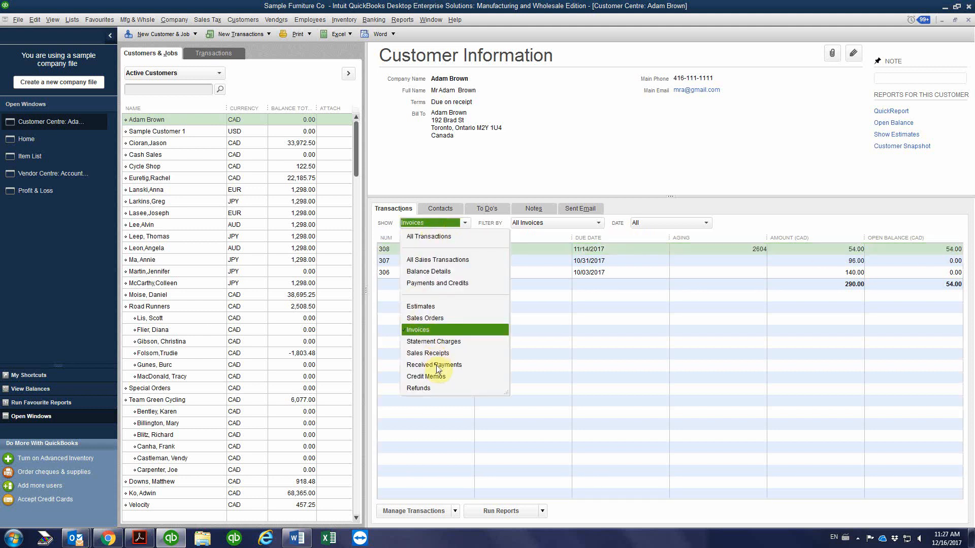
left_click(436, 365)
left_click(656, 224)
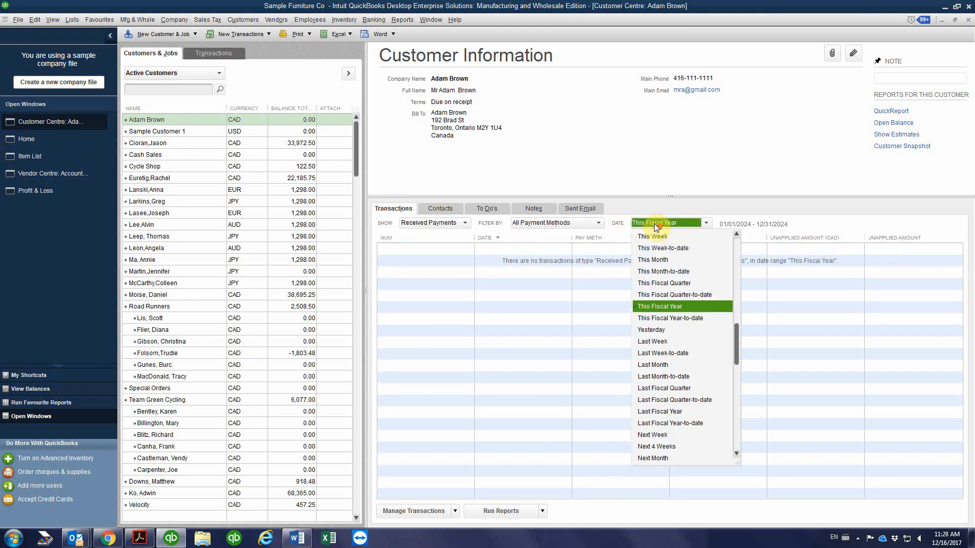
scroll(651, 228, "up", 1)
left_click(648, 235)
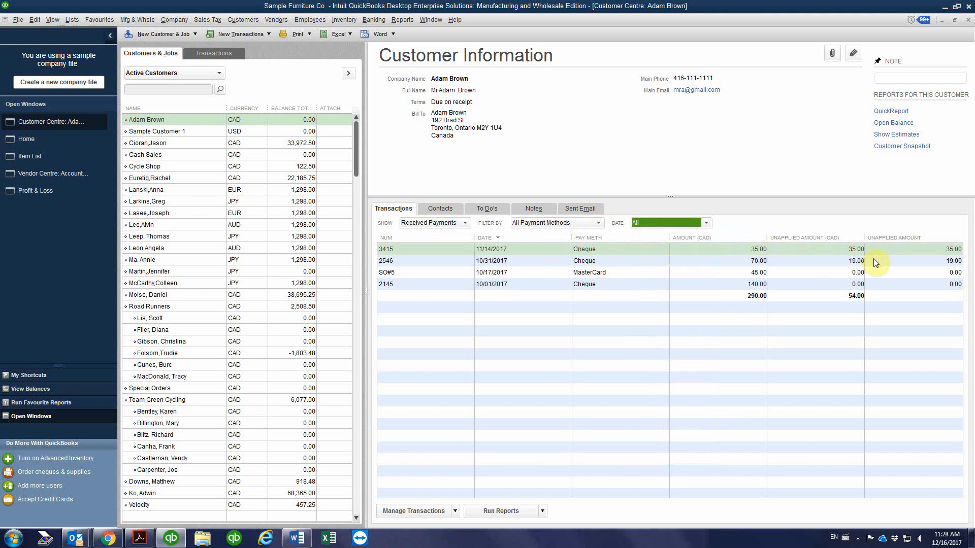
left_click(925, 261)
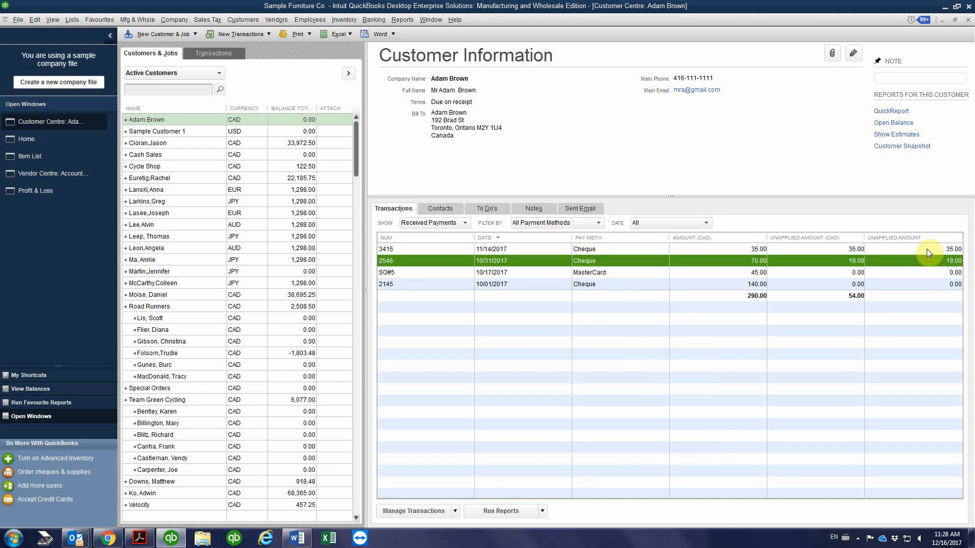
left_click(927, 249)
left_click(933, 259)
left_click(931, 249)
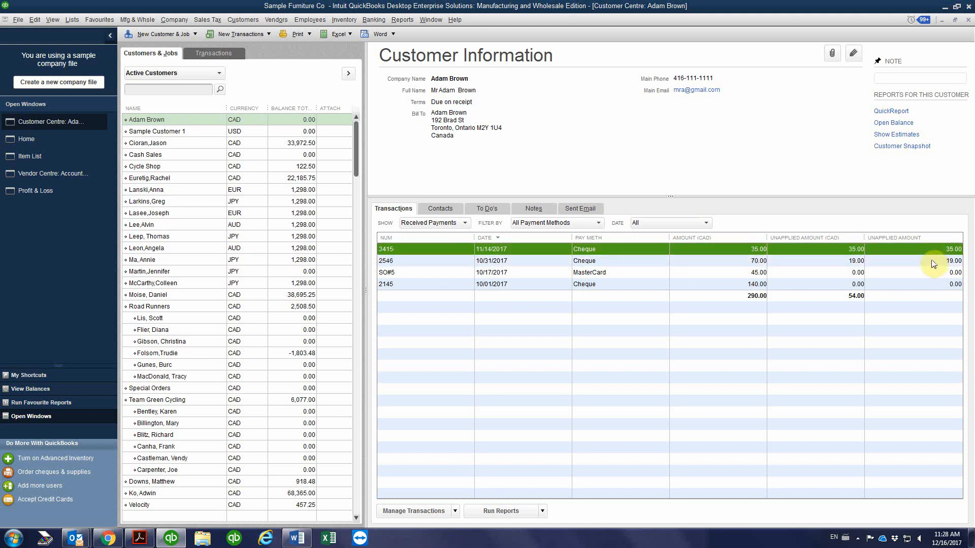
Return to the customer's invoice list, open the 11/14/2017 invoice to review its balance due, and close it
left_click(433, 223)
left_click(427, 321)
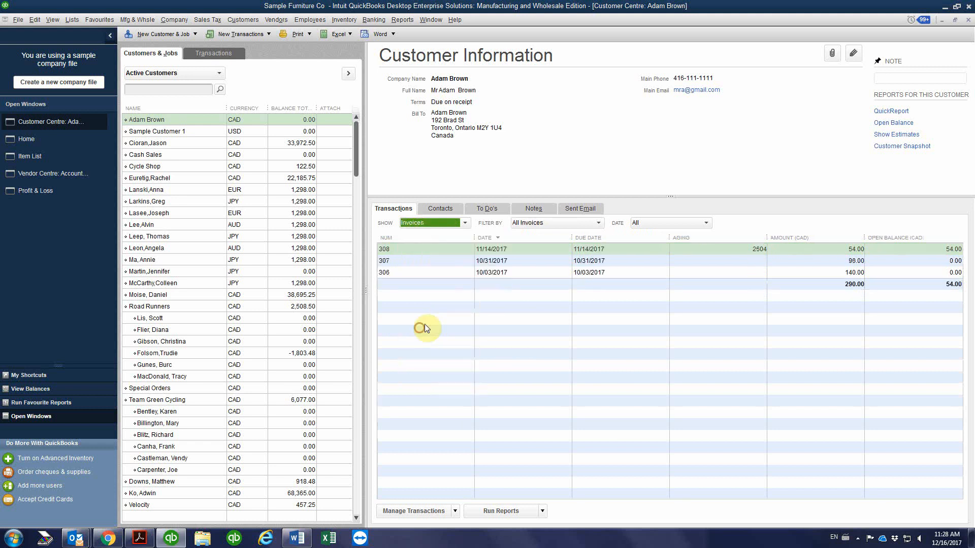
double_click(787, 249)
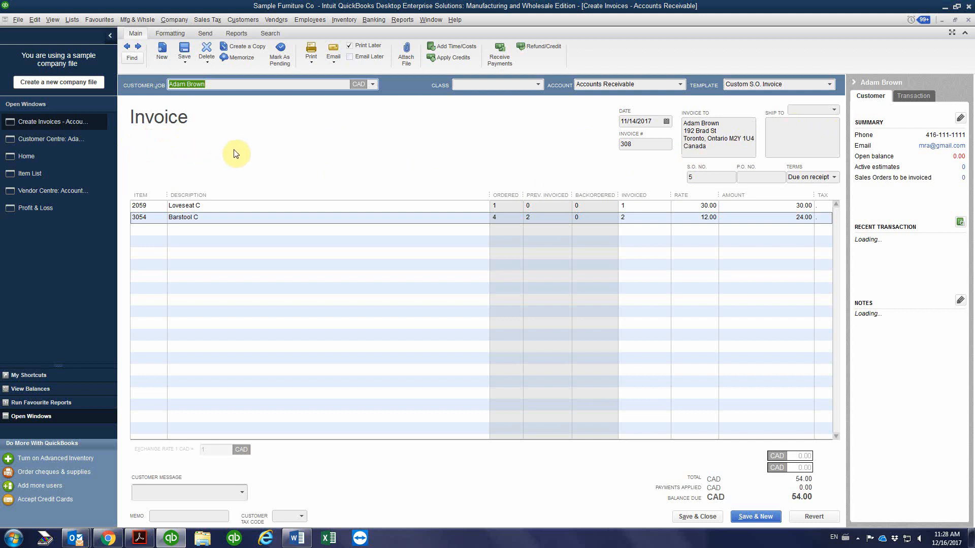
left_click(968, 21)
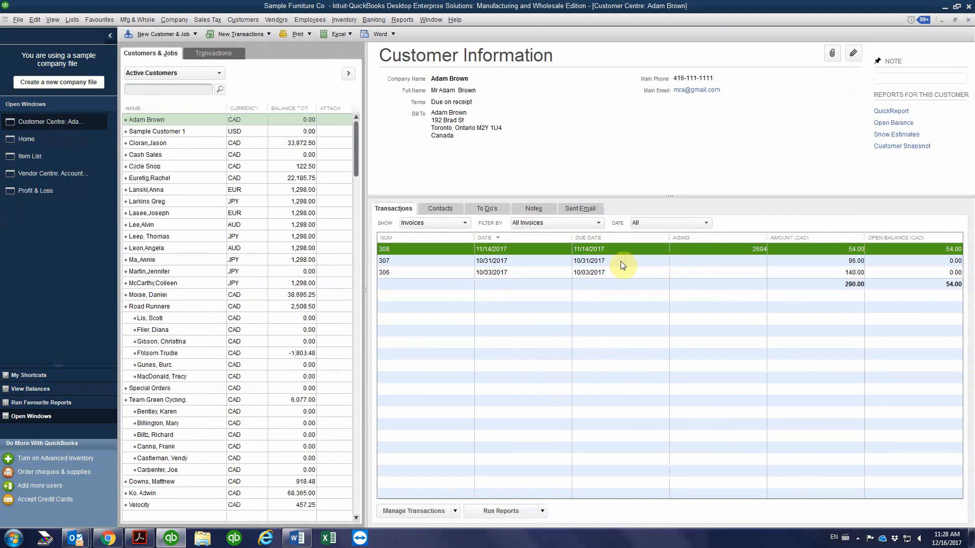
Open the 10/31/2017 cheque payment from the received payments, apply its unused 19.00 to the 11/14/2017 invoice, and record the change
left_click(432, 224)
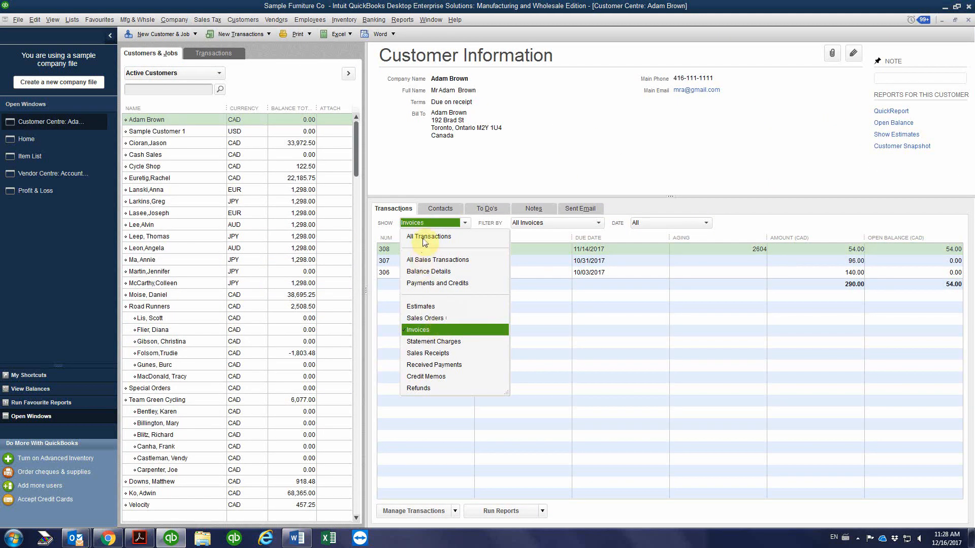
left_click(432, 365)
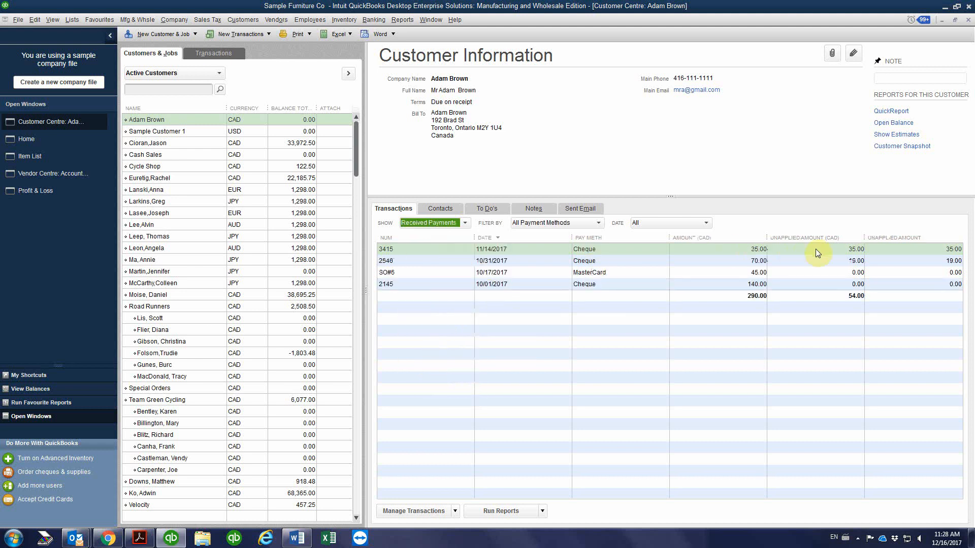
double_click(846, 263)
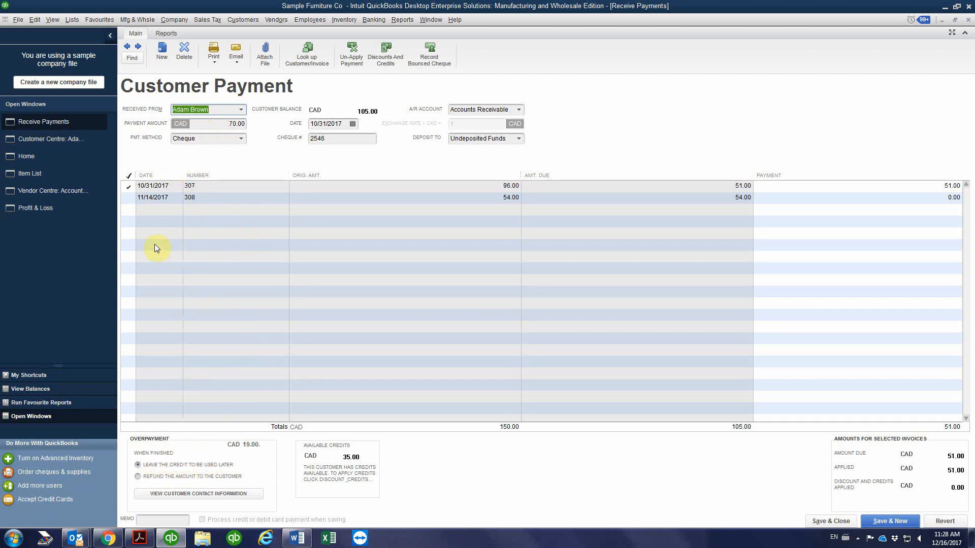
left_click(127, 197)
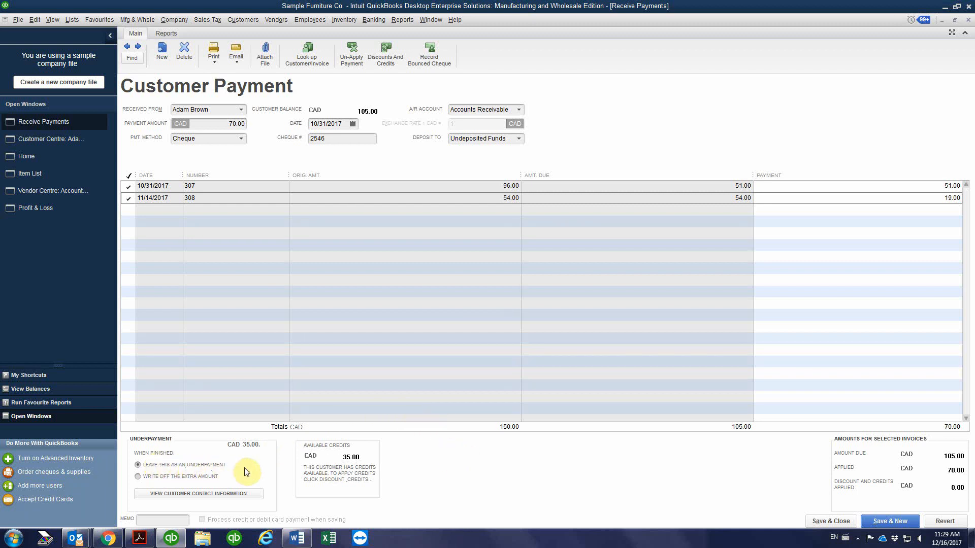
left_click(822, 520)
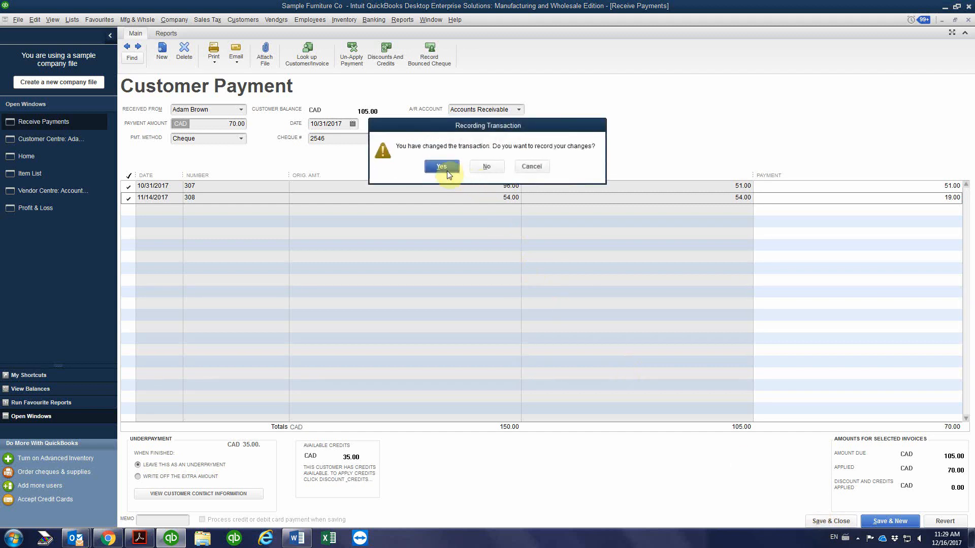
left_click(443, 166)
left_click(466, 242)
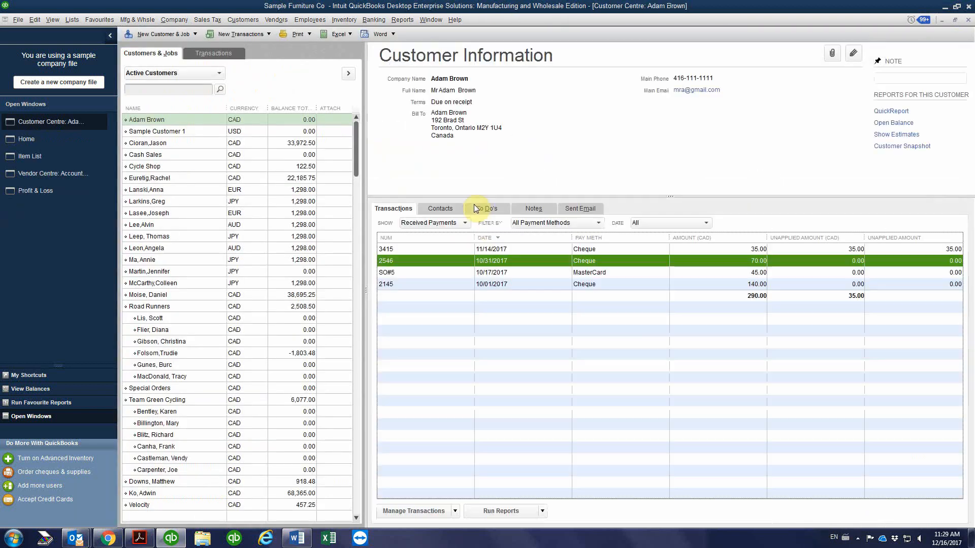
Open the 11/14/2017 cheque payment, apply its 35.00 to the 11/14/2017 invoice, and record the change
left_click(745, 250)
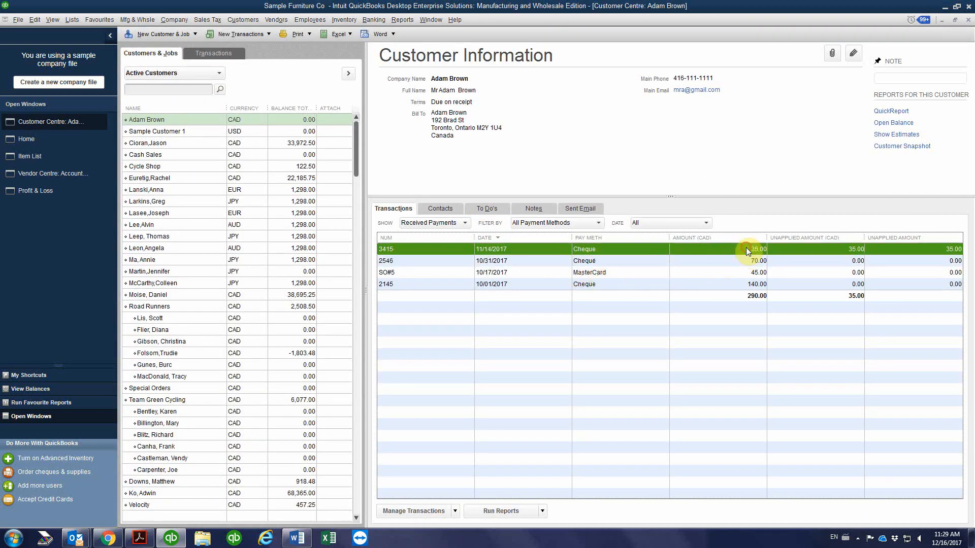
double_click(742, 248)
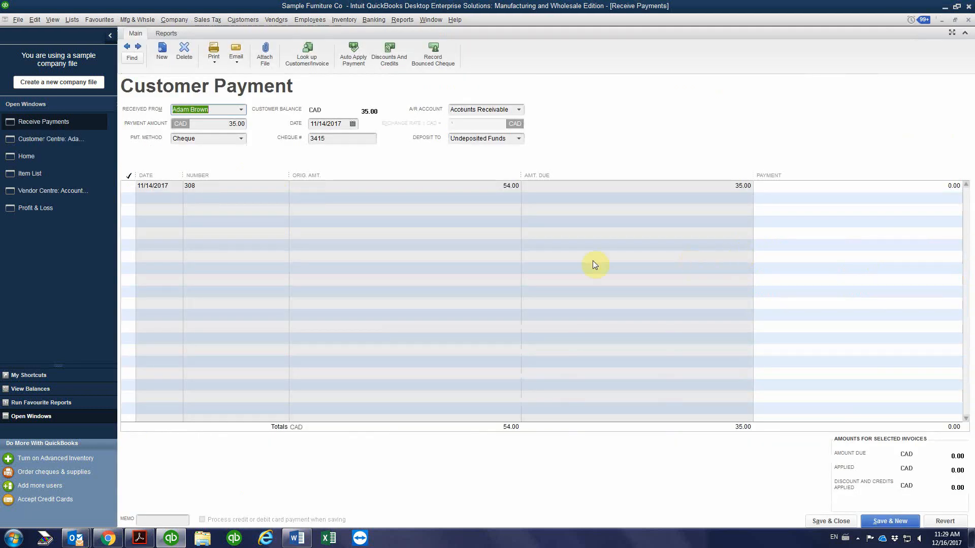
left_click(129, 185)
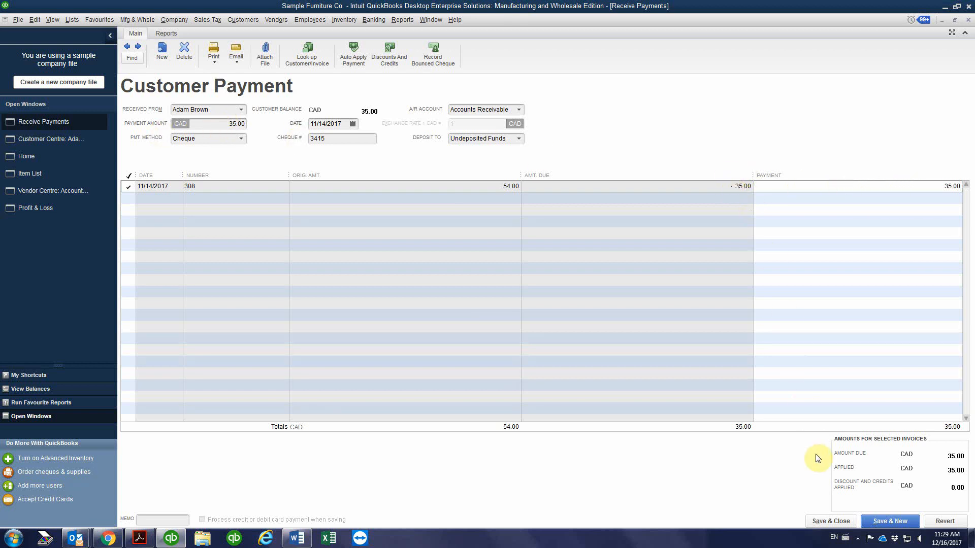
left_click(830, 521)
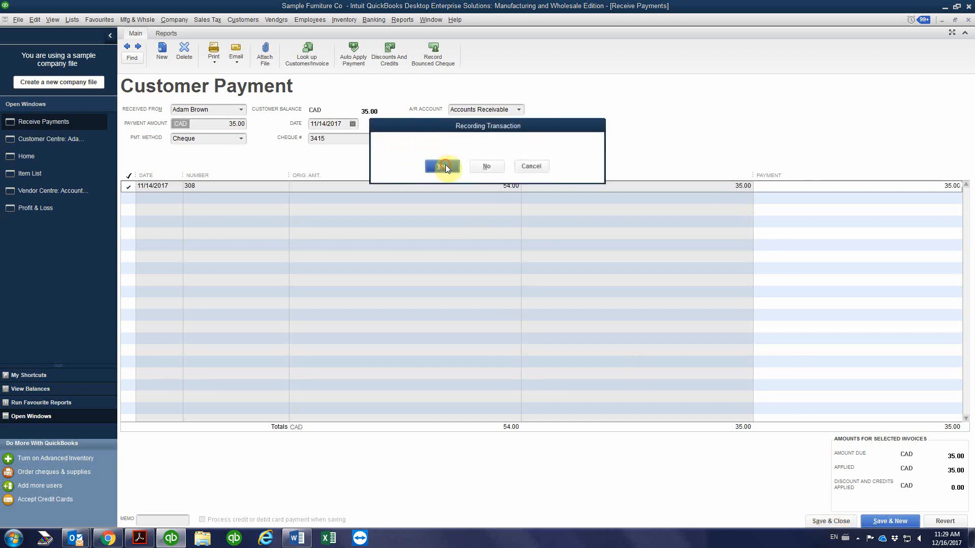
left_click(443, 165)
left_click(467, 242)
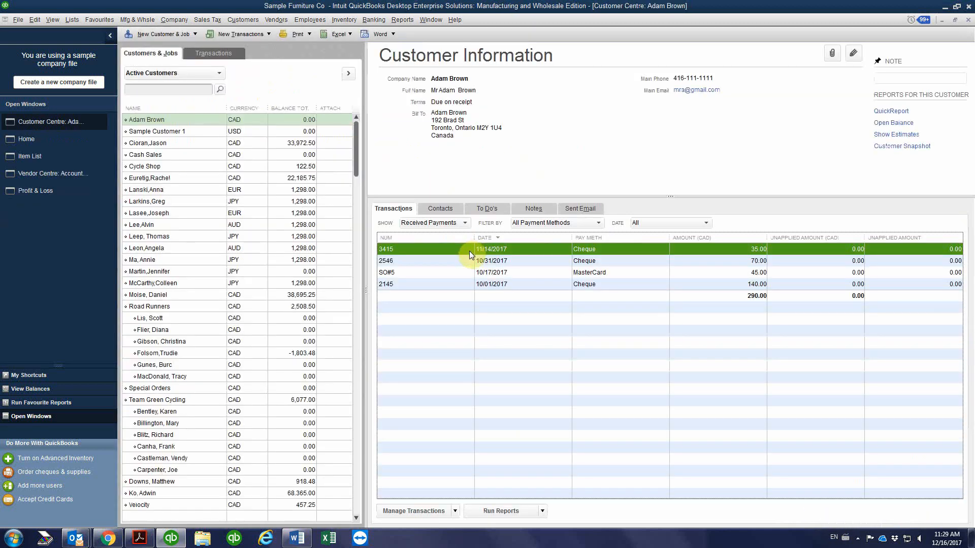
Check the payment status of the 11/14/2017 invoice from the invoice list, close it, and list all of the customer's transactions
left_click(429, 228)
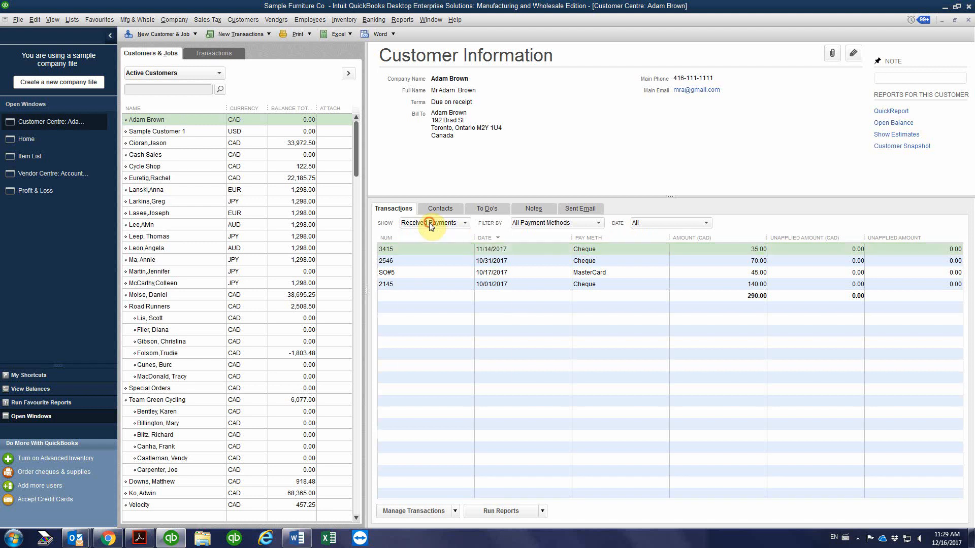
left_click(422, 330)
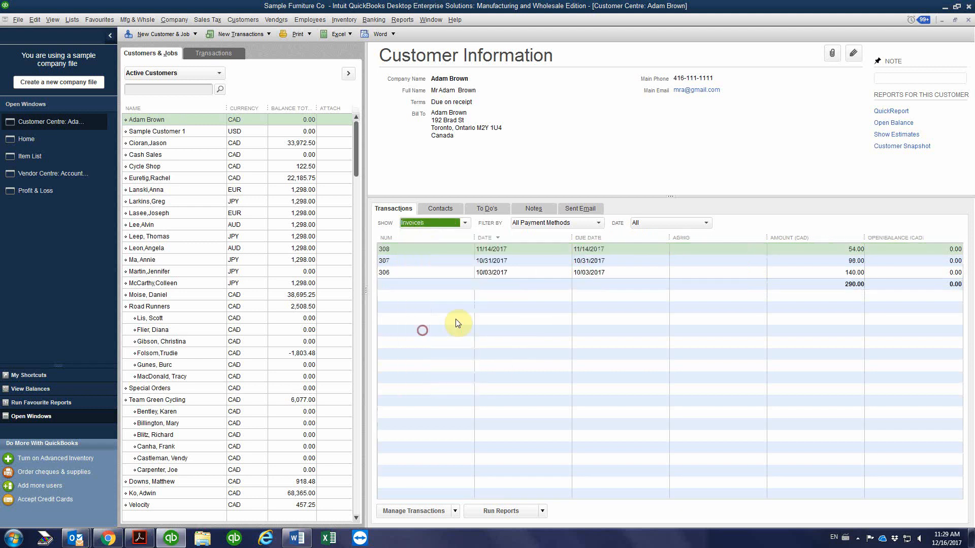
double_click(794, 248)
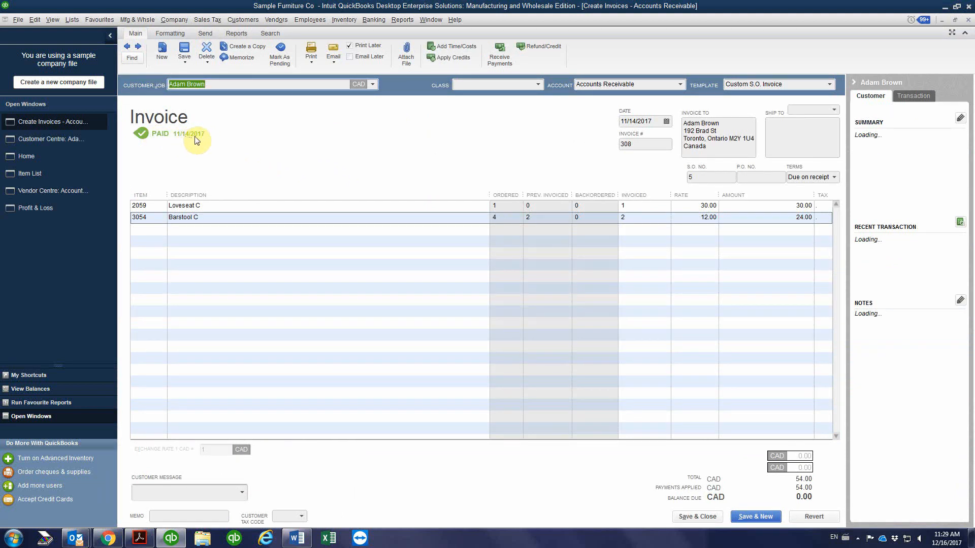
left_click(968, 20)
left_click(430, 226)
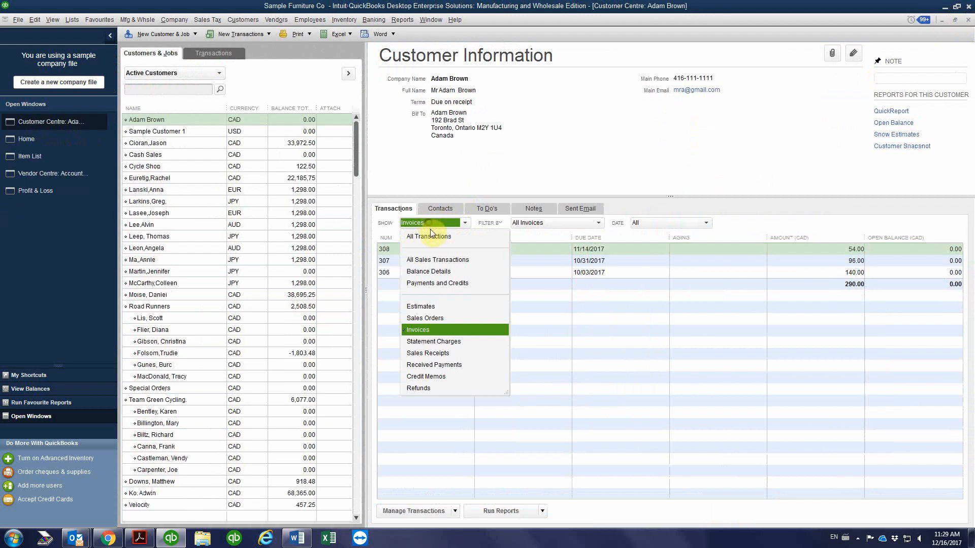
left_click(430, 235)
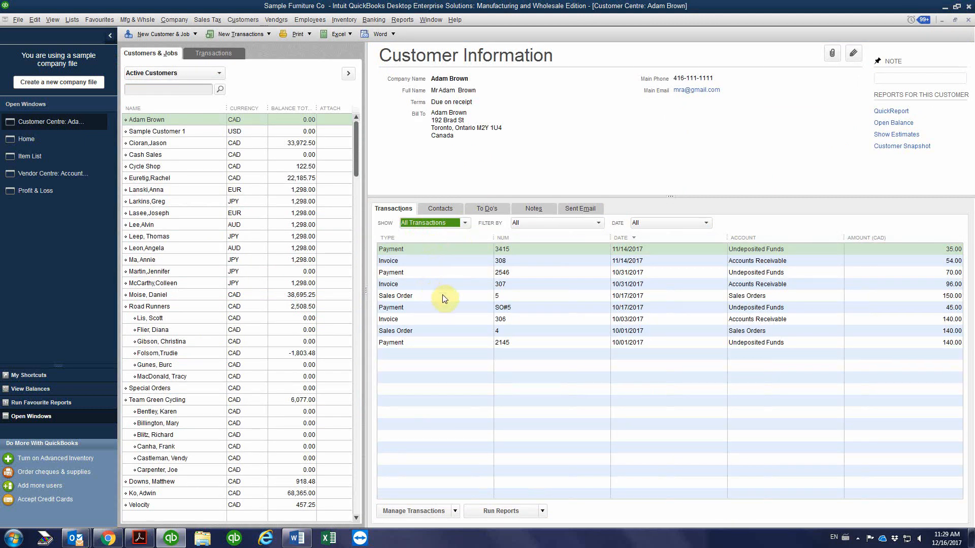
Open the customer's 10/17/2017 sales order, examine the linked invoices in its transaction history, and close the history
double_click(465, 296)
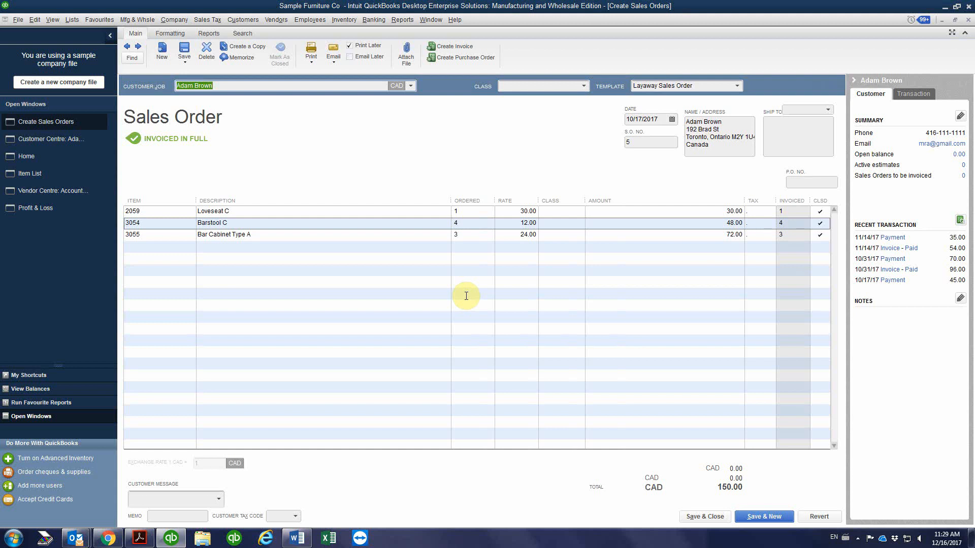
left_click(207, 33)
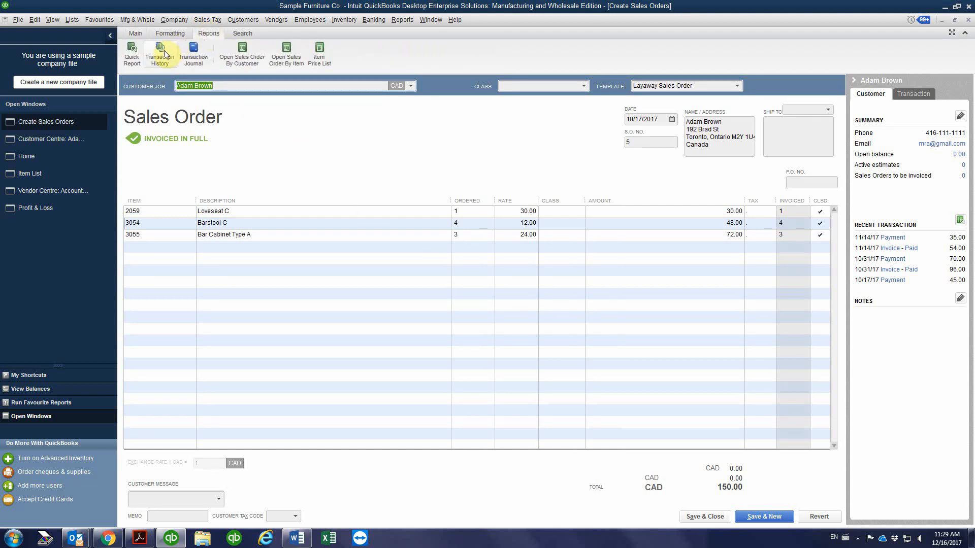
left_click(171, 52)
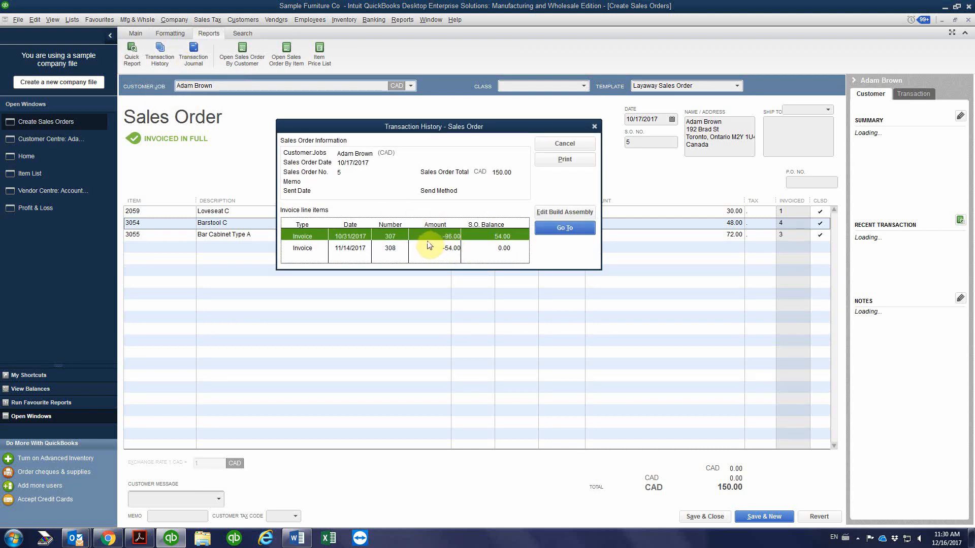
left_click(426, 247)
left_click(427, 235)
left_click(428, 247)
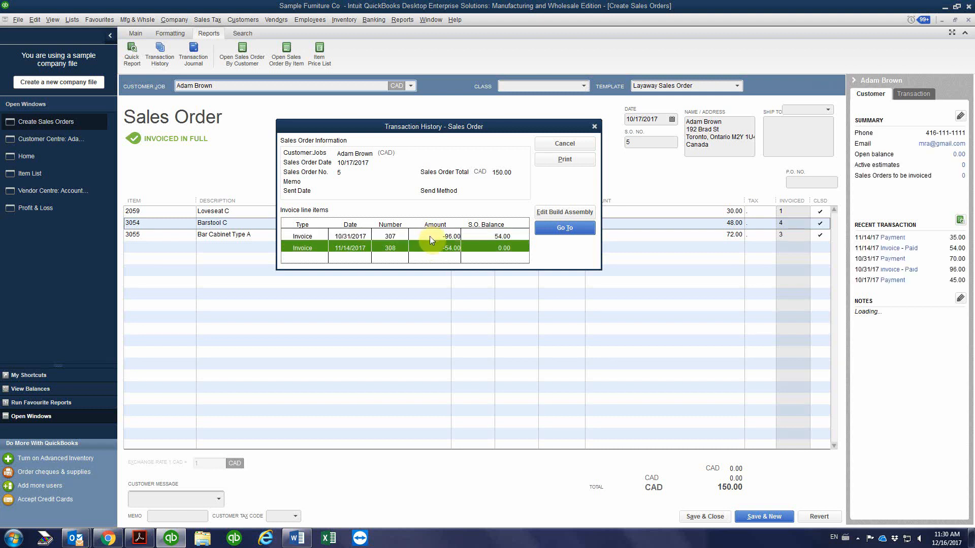
left_click(430, 237)
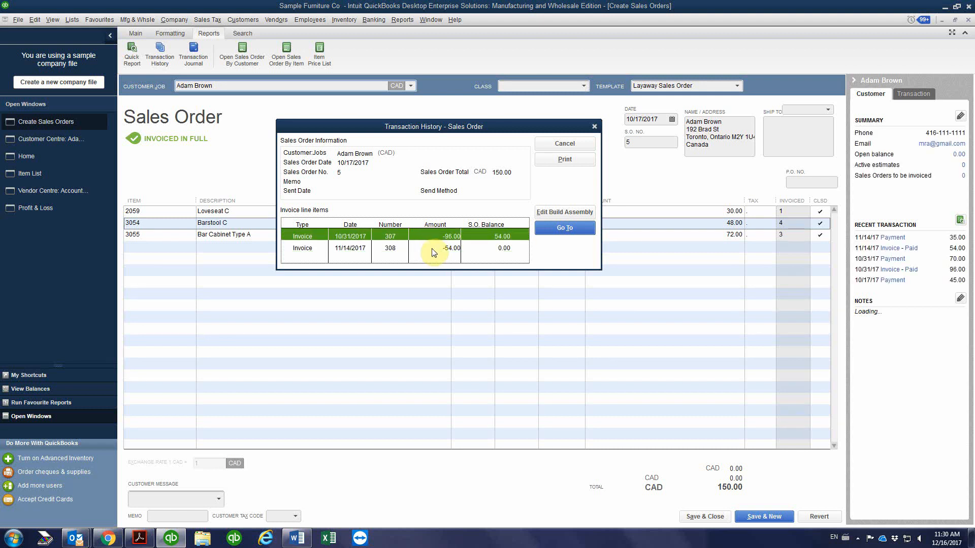
left_click(432, 250)
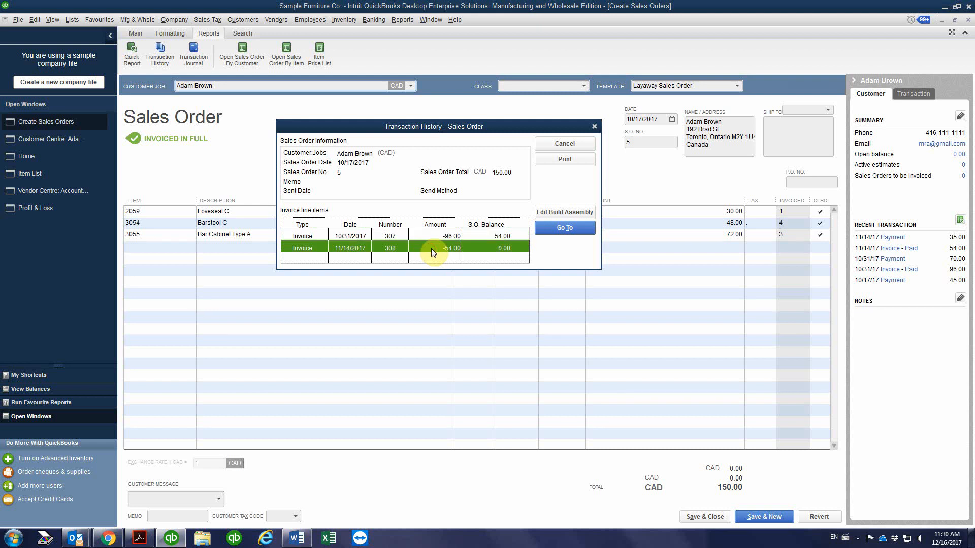
left_click(592, 126)
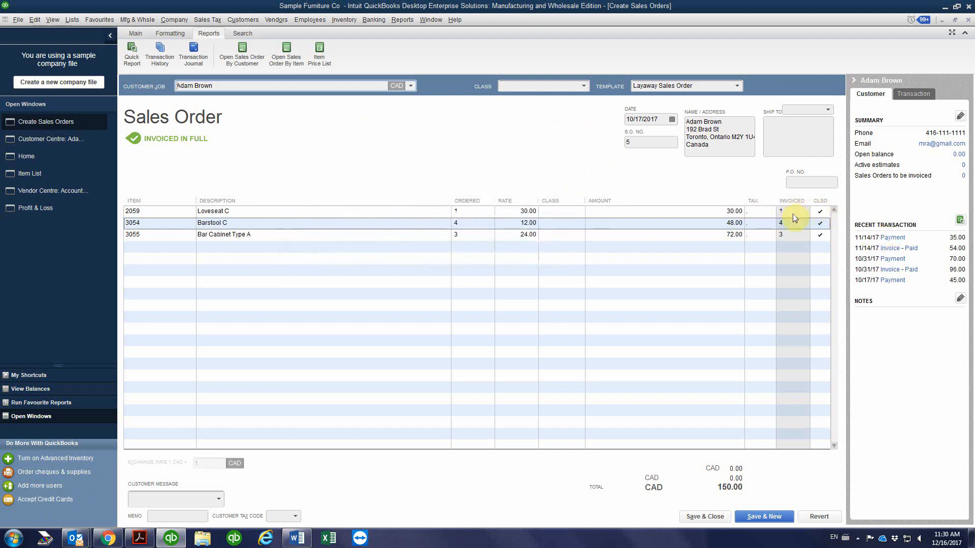
Compare the ordered and invoiced quantities of the Loveseat C, Barstool C and Bar Cabinet Type A lines, then save and close the sales order
left_click(466, 209)
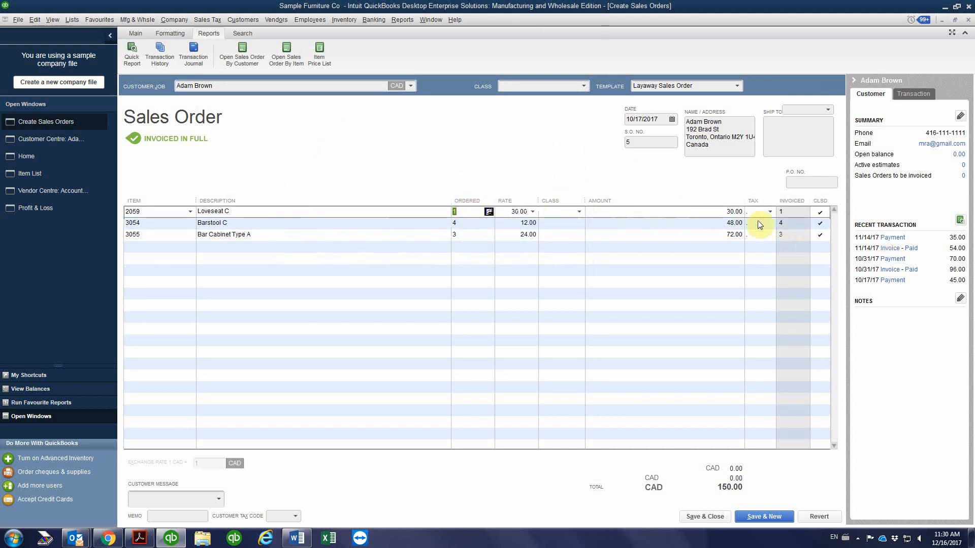
left_click(456, 223)
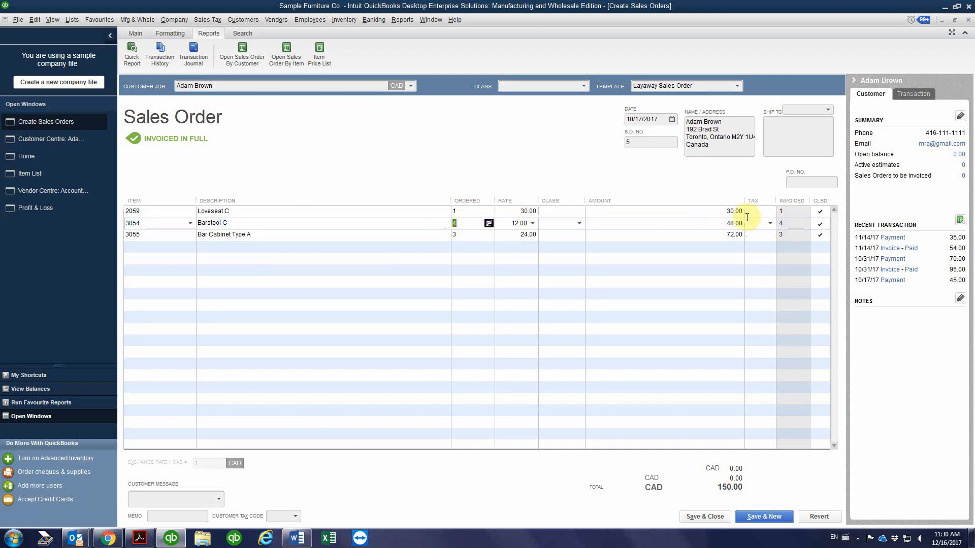
left_click(467, 236)
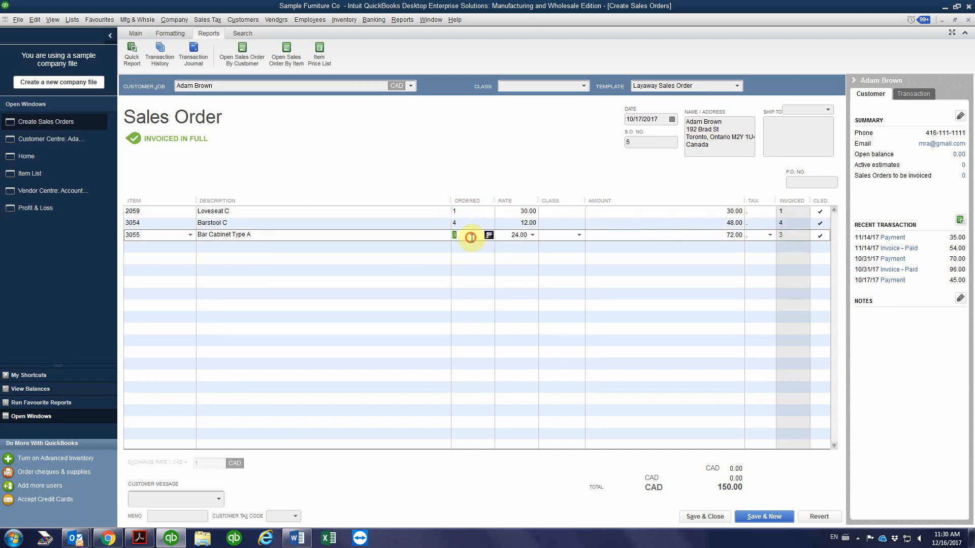
left_click(790, 225)
left_click(788, 210)
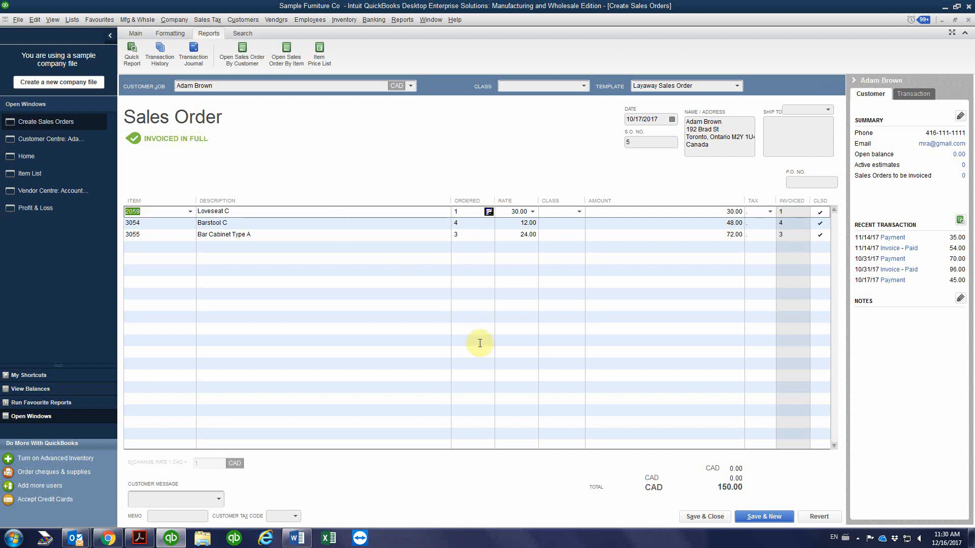
left_click(701, 517)
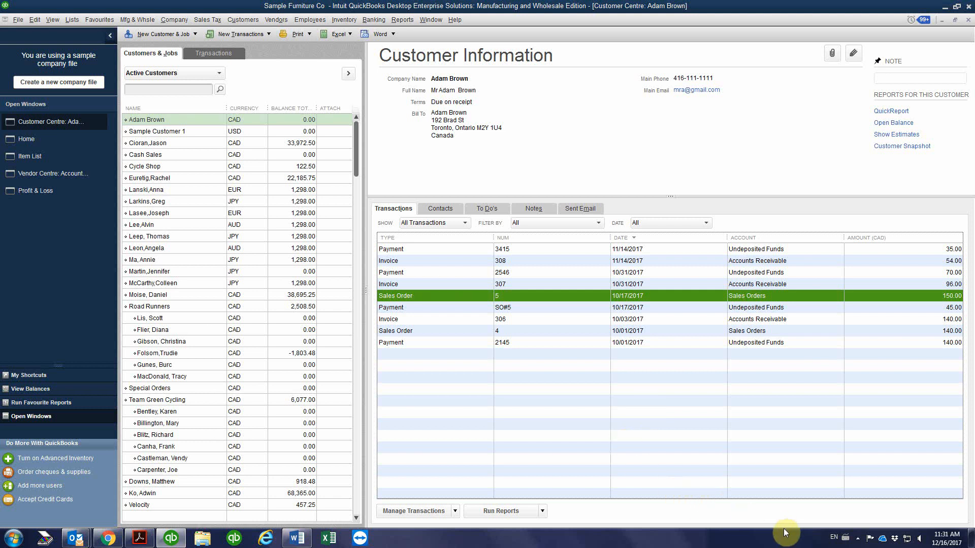
left_click(858, 538)
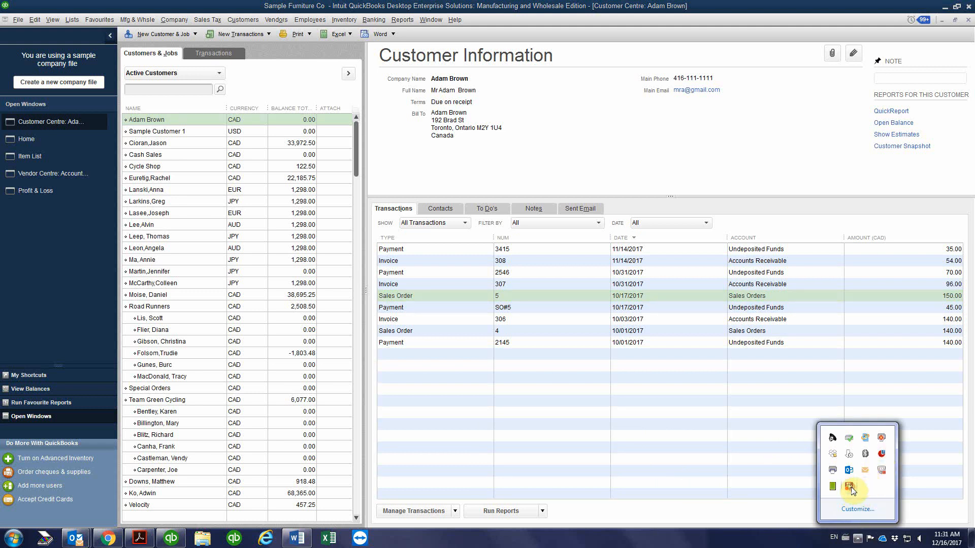